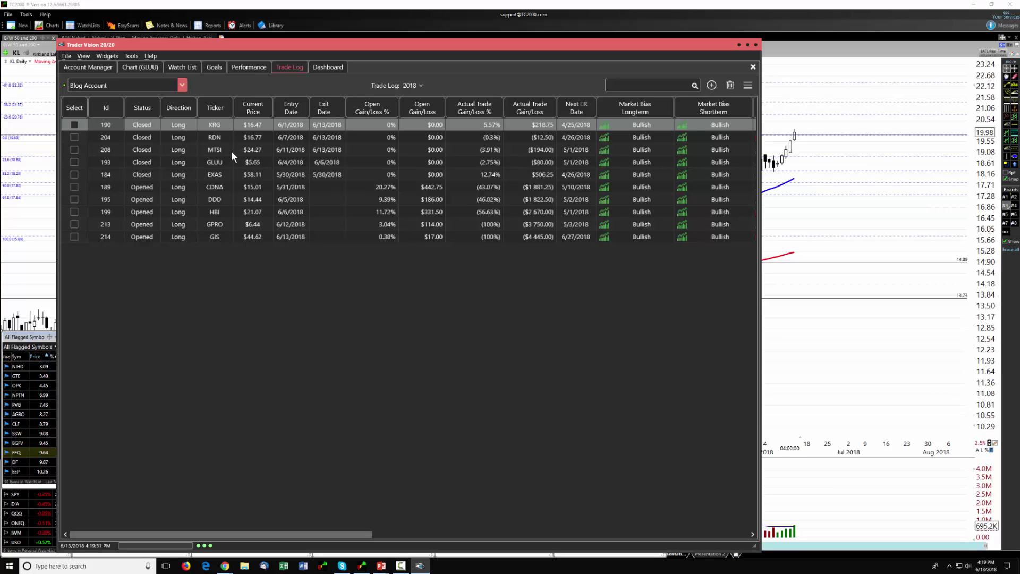
Open the closed KRG trade in the trade log, review it alongside KRG's daily chart in TC2000, and close the record
{"action": "double_click", "coordinate": [218, 126]}
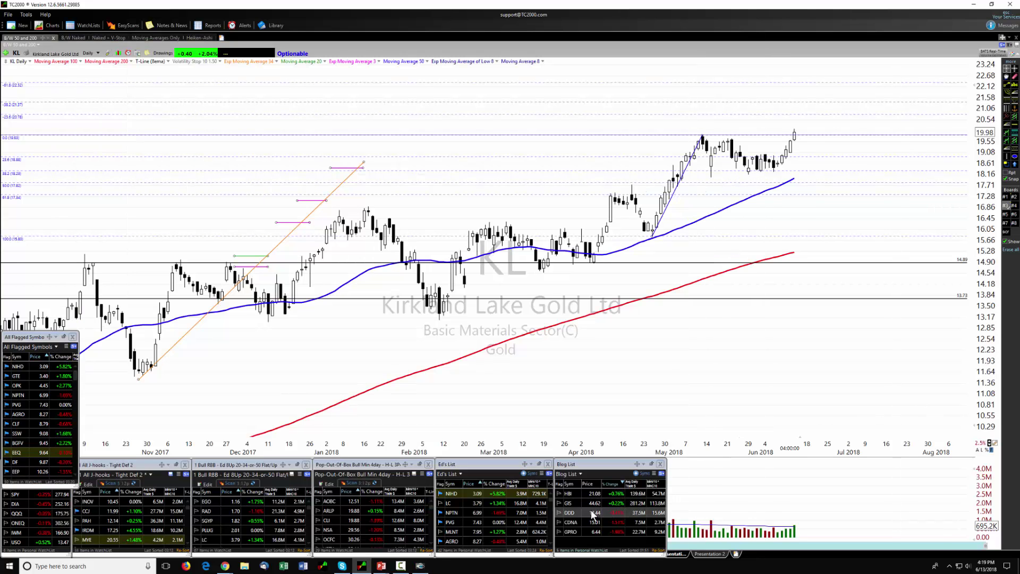
{"action": "type", "text": "KRG"}
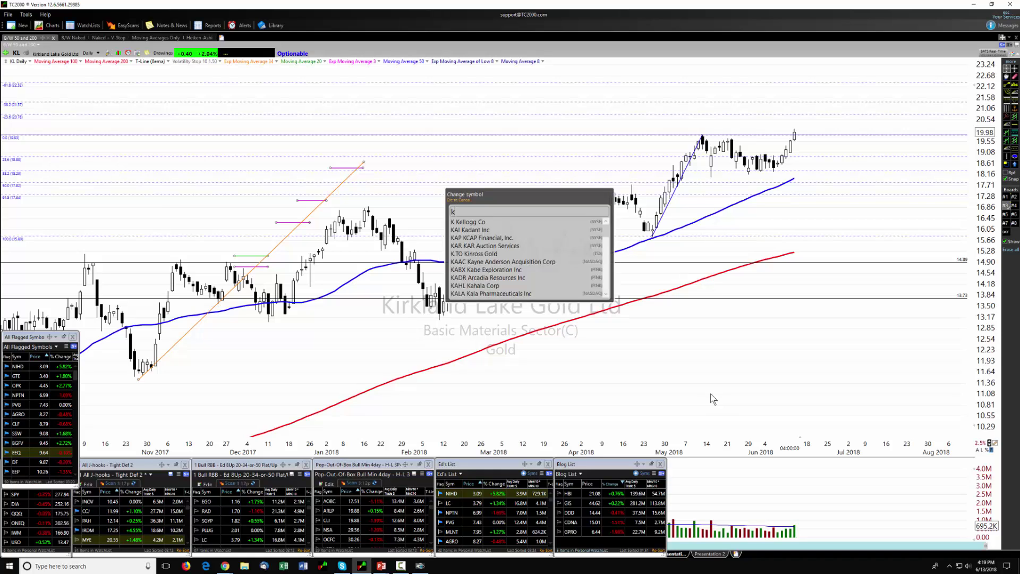
{"action": "key", "text": "Return"}
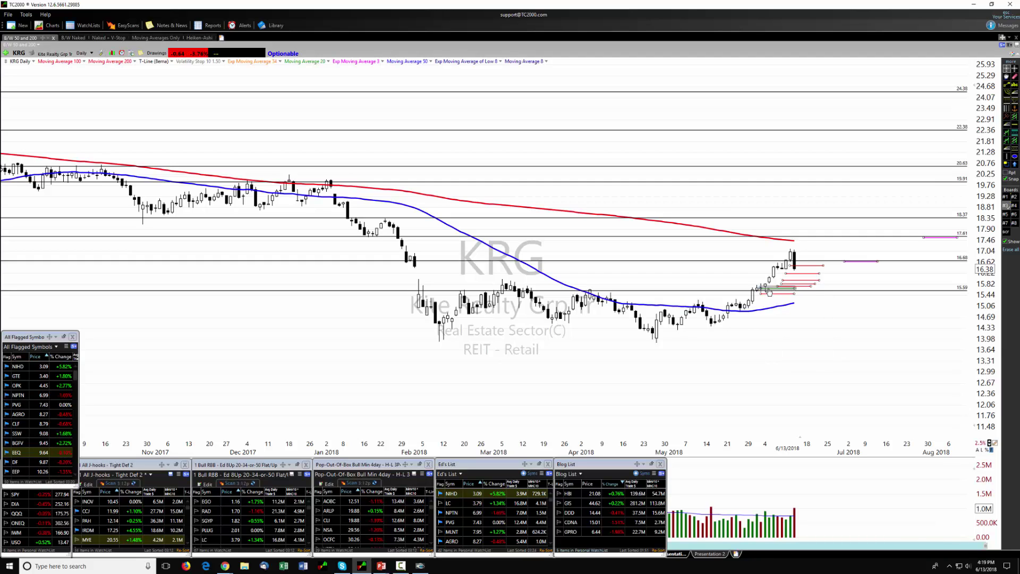
{"action": "mouse_move", "coordinate": [768, 292]}
{"action": "left_click", "coordinate": [420, 565]}
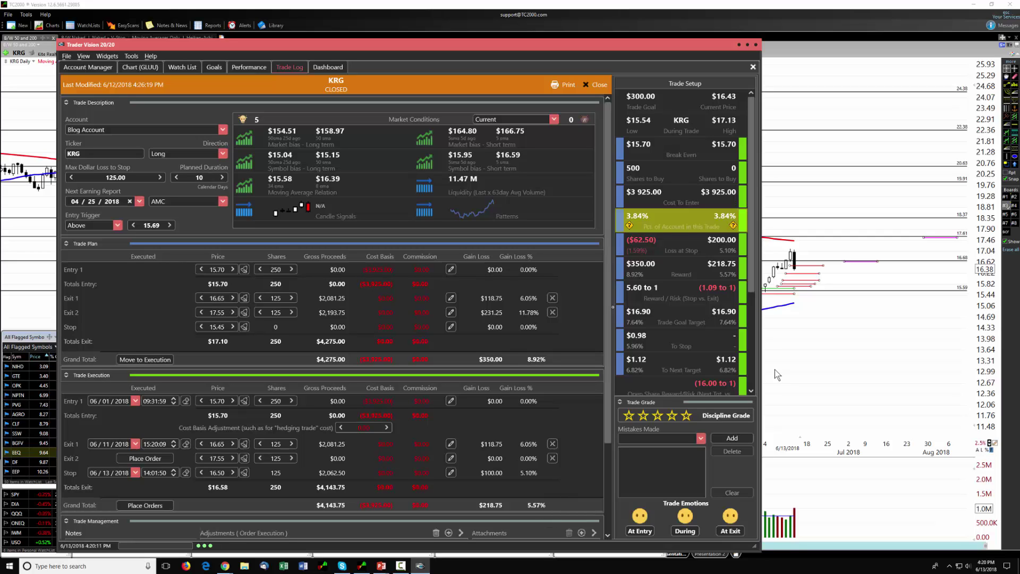
{"action": "left_click", "coordinate": [599, 85]}
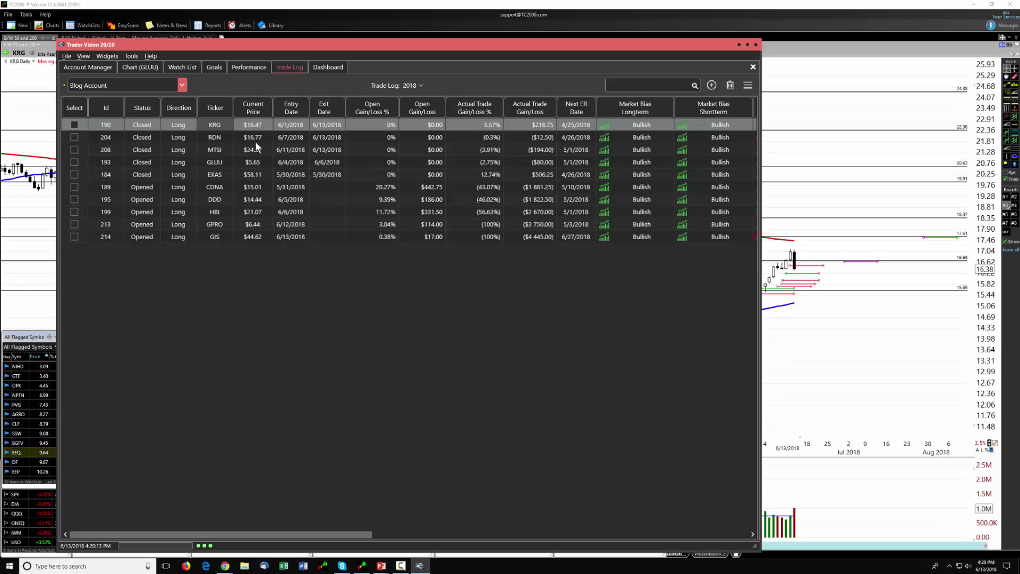
Review the closed RDN trade alongside its TC2000 chart with drawing board #5 shown, and close the record
{"action": "left_click", "coordinate": [222, 138]}
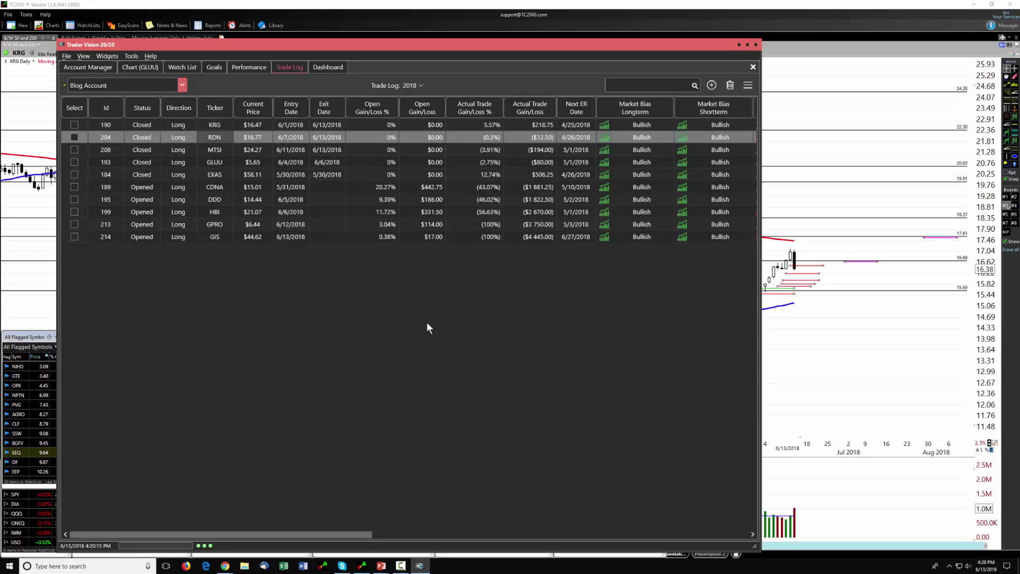
{"action": "left_click", "coordinate": [788, 354]}
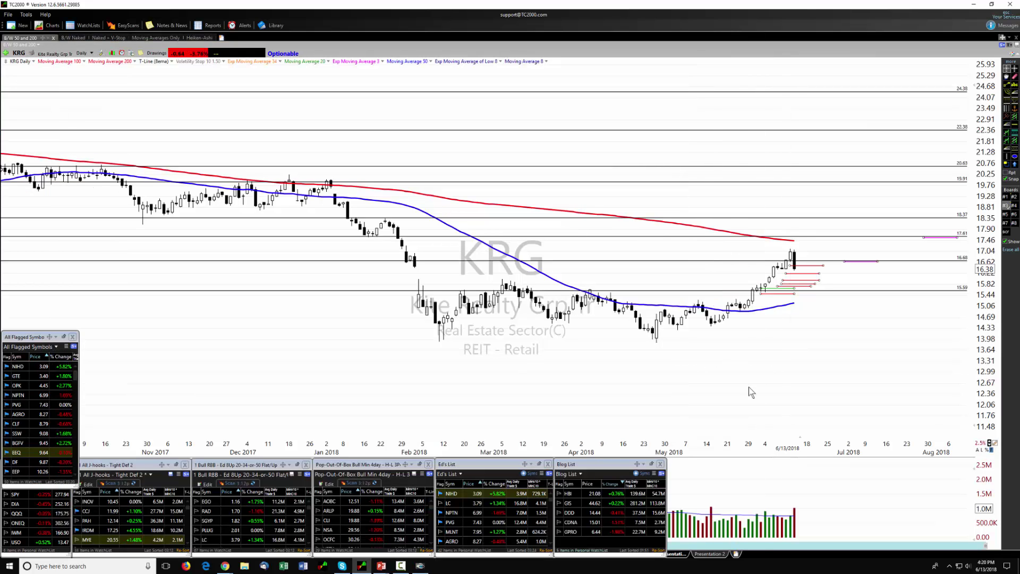
{"action": "type", "text": "RDN"}
{"action": "key", "text": "Return"}
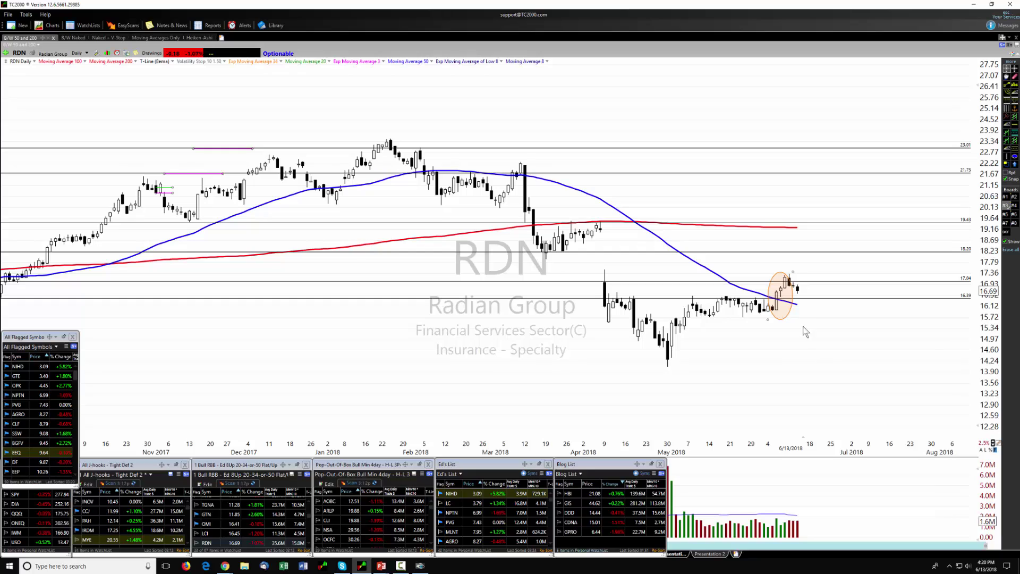
{"action": "left_click", "coordinate": [1005, 214]}
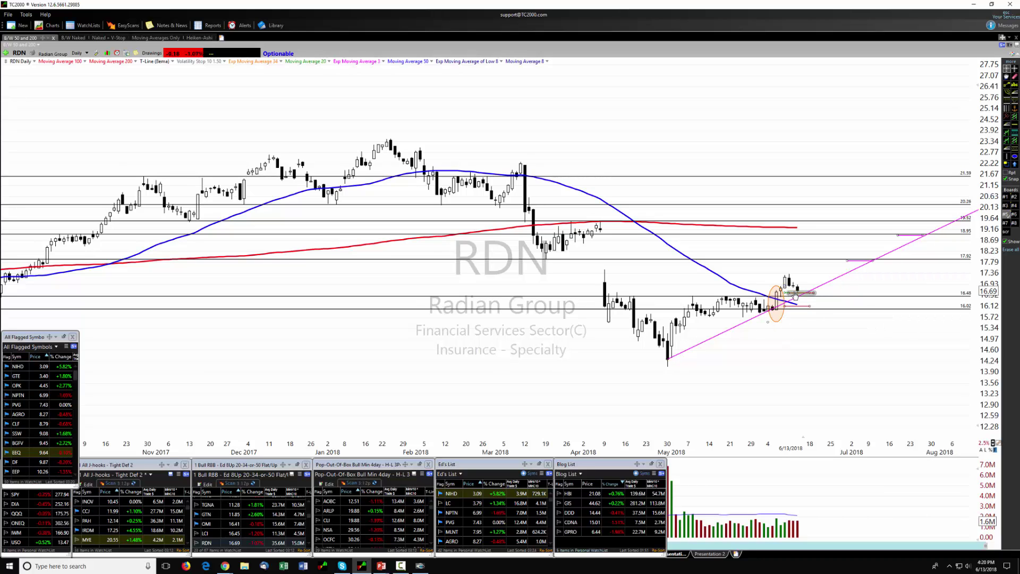
{"action": "left_click", "coordinate": [421, 566]}
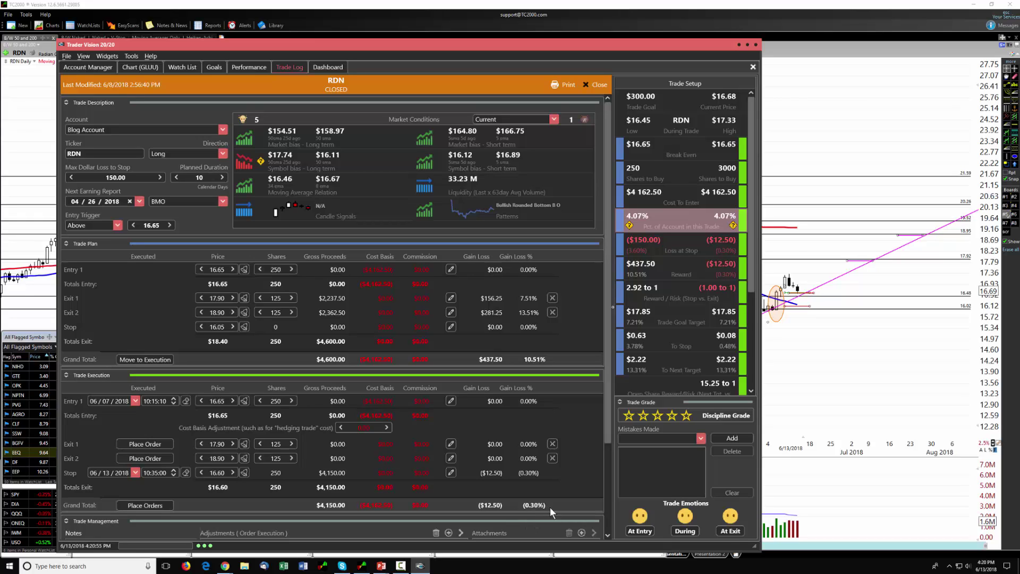
{"action": "left_click", "coordinate": [598, 83]}
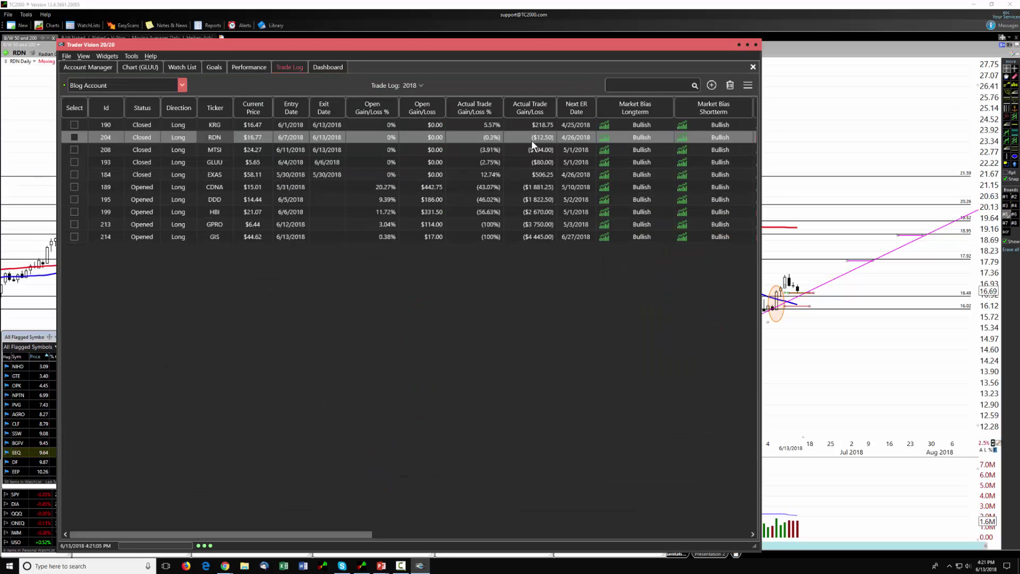
Review the closed MTSI trade alongside its TC2000 chart with drawing board #3 shown, and close the record
{"action": "left_click", "coordinate": [211, 150]}
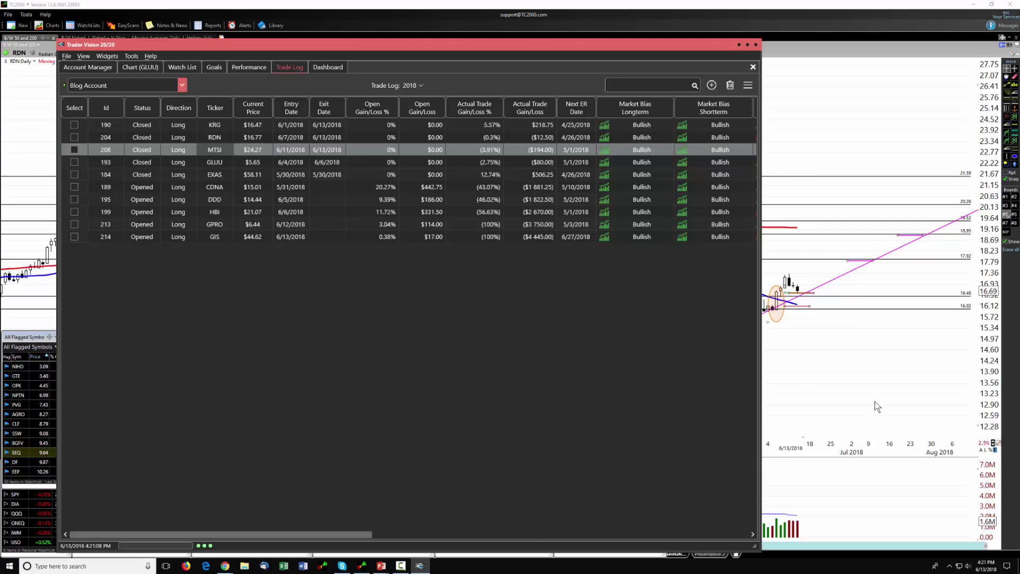
{"action": "left_click", "coordinate": [854, 389]}
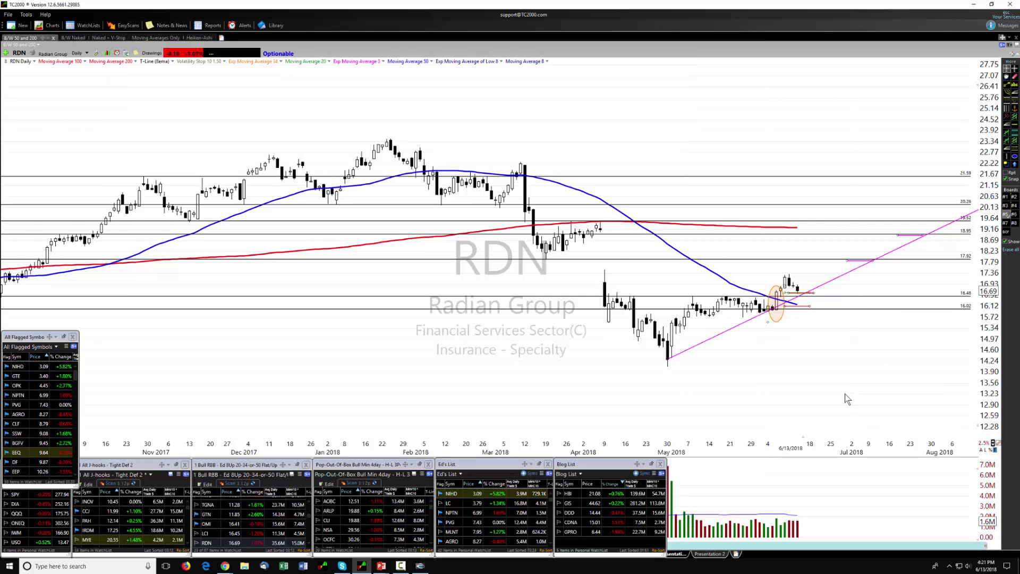
{"action": "type", "text": "MTSI"}
{"action": "key", "text": "Return"}
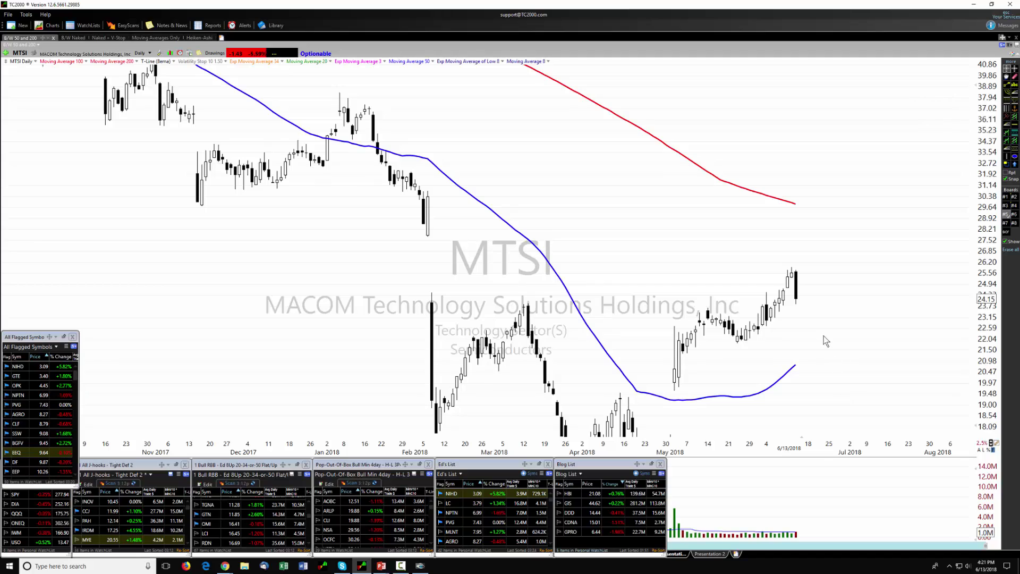
{"action": "left_click", "coordinate": [1005, 205]}
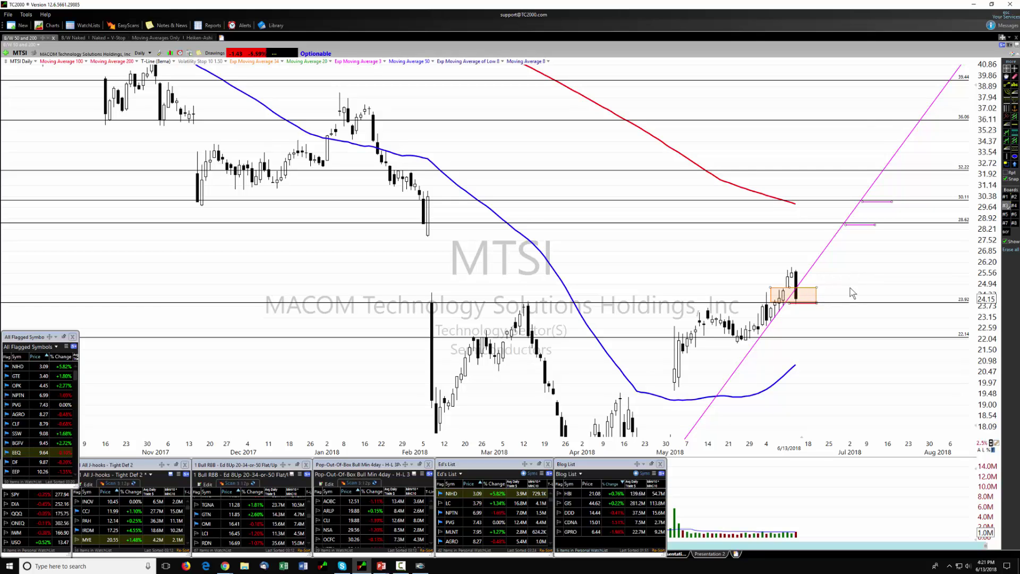
{"action": "scroll", "coordinate": [848, 291], "scroll_direction": "up", "scroll_amount": 1}
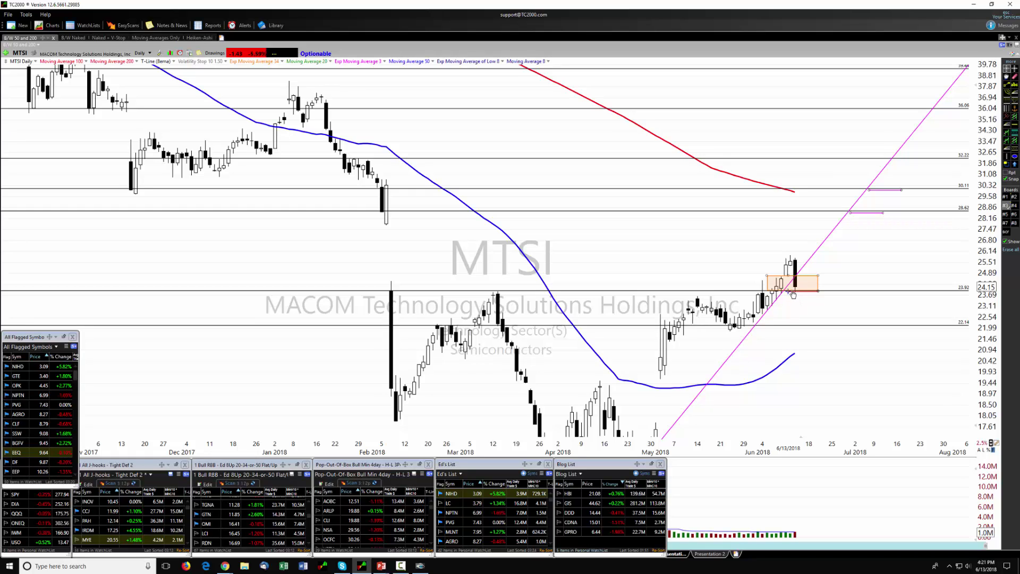
{"action": "mouse_move", "coordinate": [798, 295]}
{"action": "mouse_move", "coordinate": [429, 568]}
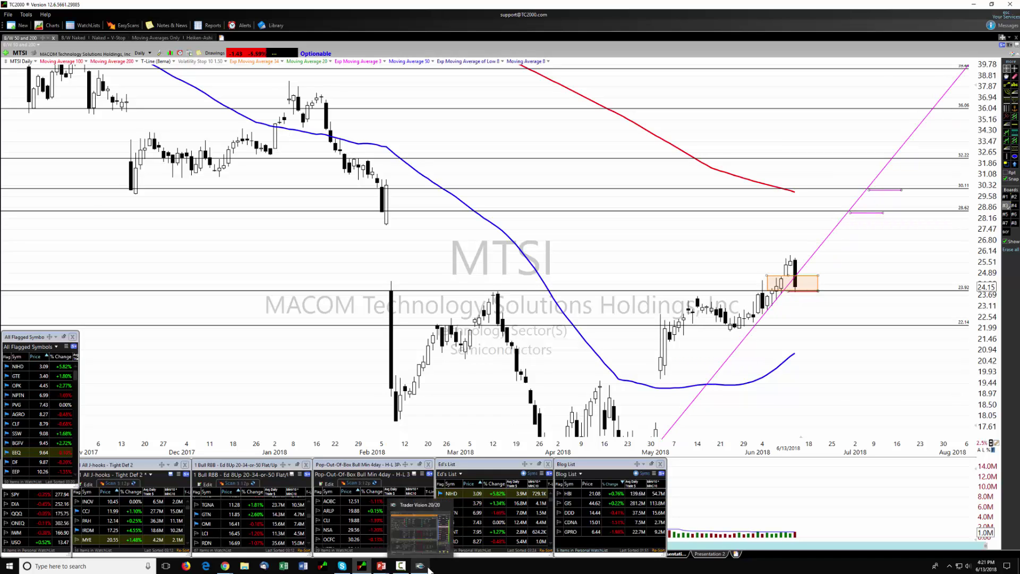
{"action": "left_click", "coordinate": [421, 534]}
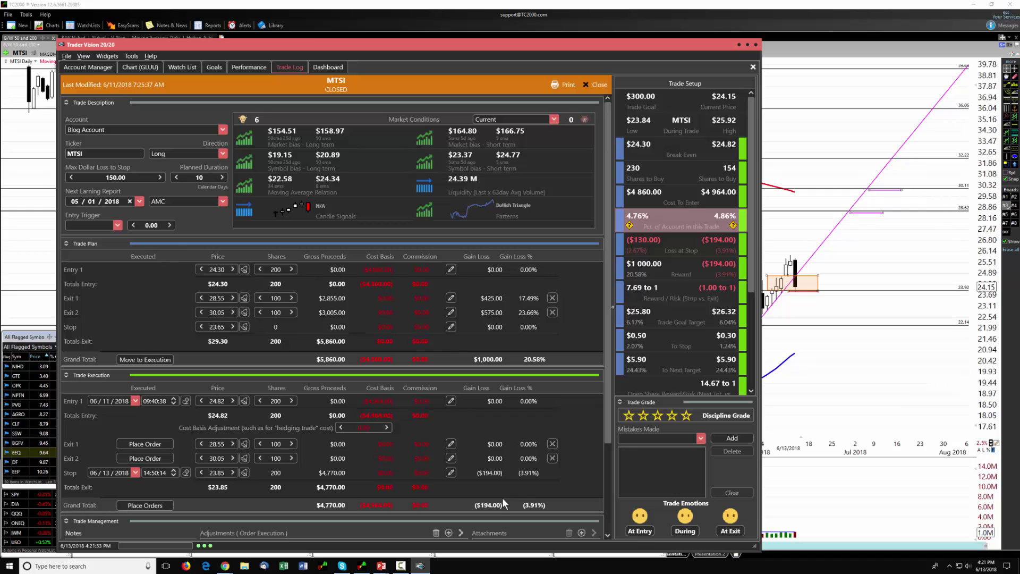
{"action": "left_click", "coordinate": [595, 85]}
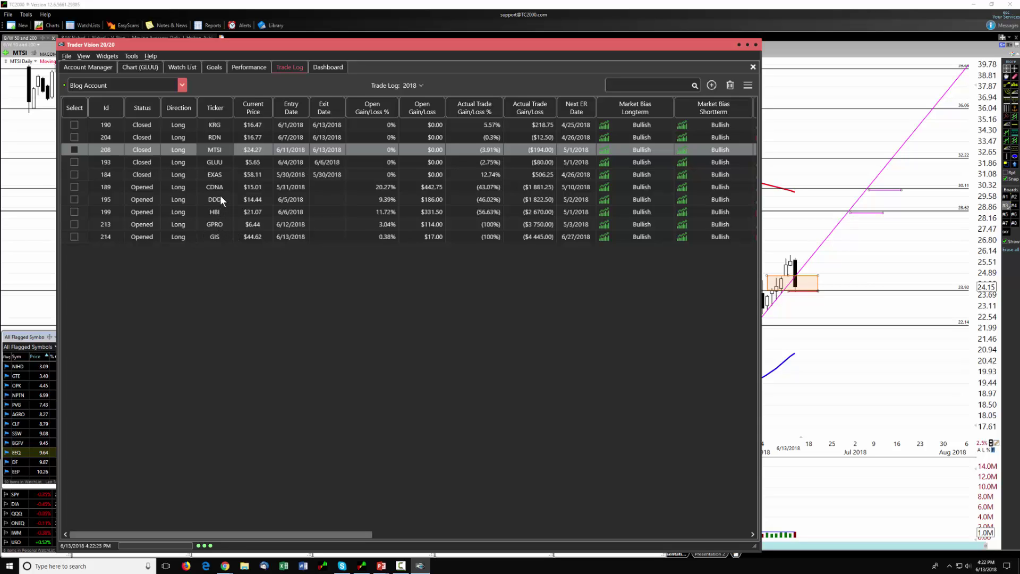
Open the GPRO trade in the trade log and inspect its stop level on the TC2000 chart from the Blog List
{"action": "left_click", "coordinate": [218, 224]}
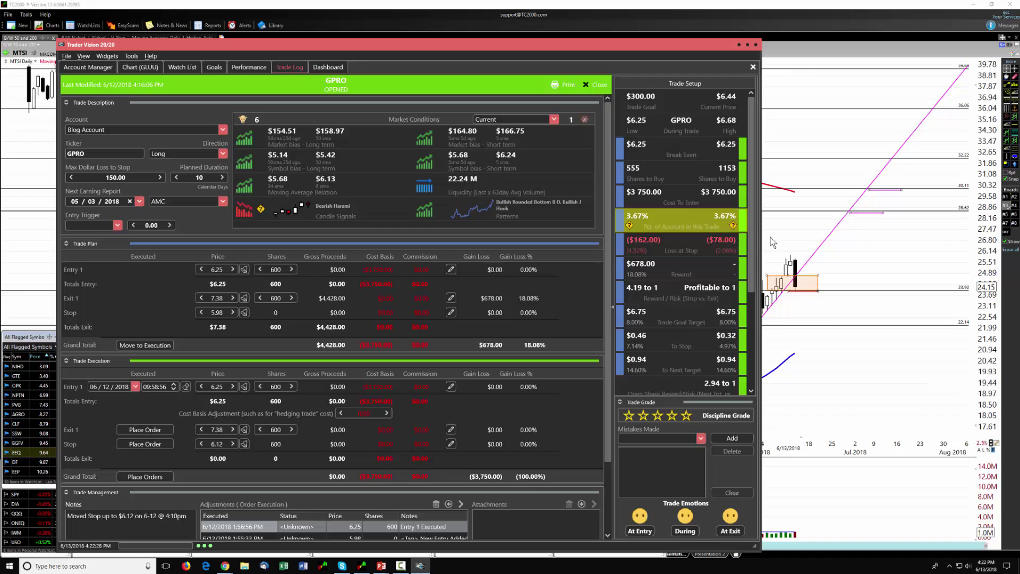
{"action": "left_click", "coordinate": [792, 234]}
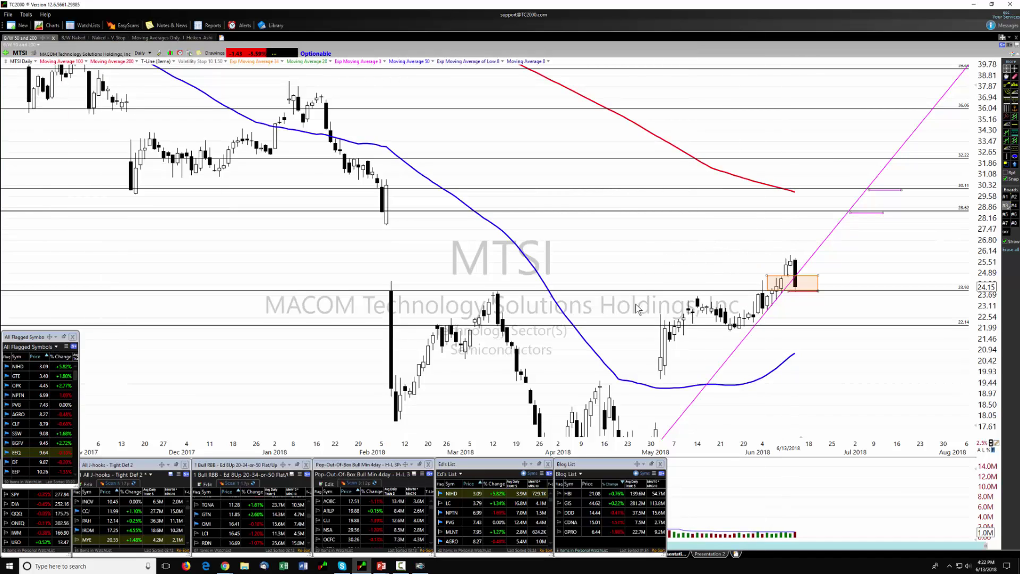
{"action": "left_click", "coordinate": [590, 531]}
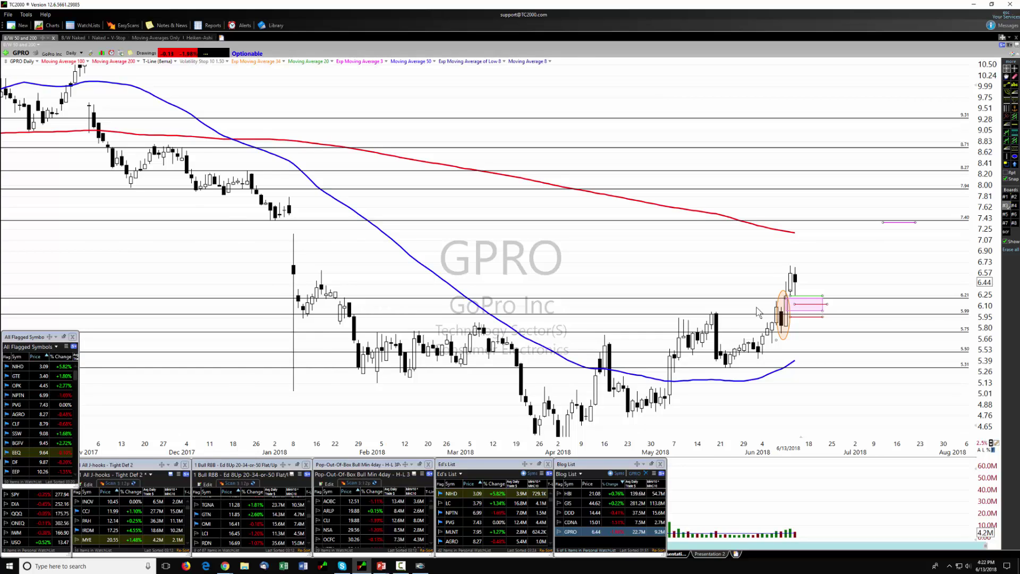
{"action": "scroll", "coordinate": [758, 312], "scroll_direction": "up", "scroll_amount": 1}
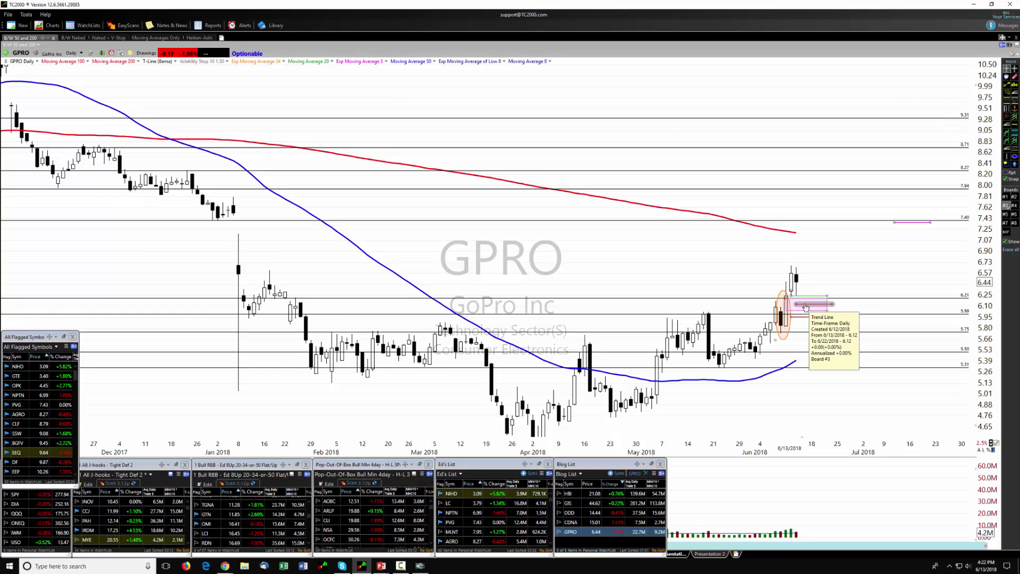
{"action": "left_click", "coordinate": [837, 303]}
{"action": "left_click_drag", "start_coordinate": [837, 302], "coordinate": [831, 308]}
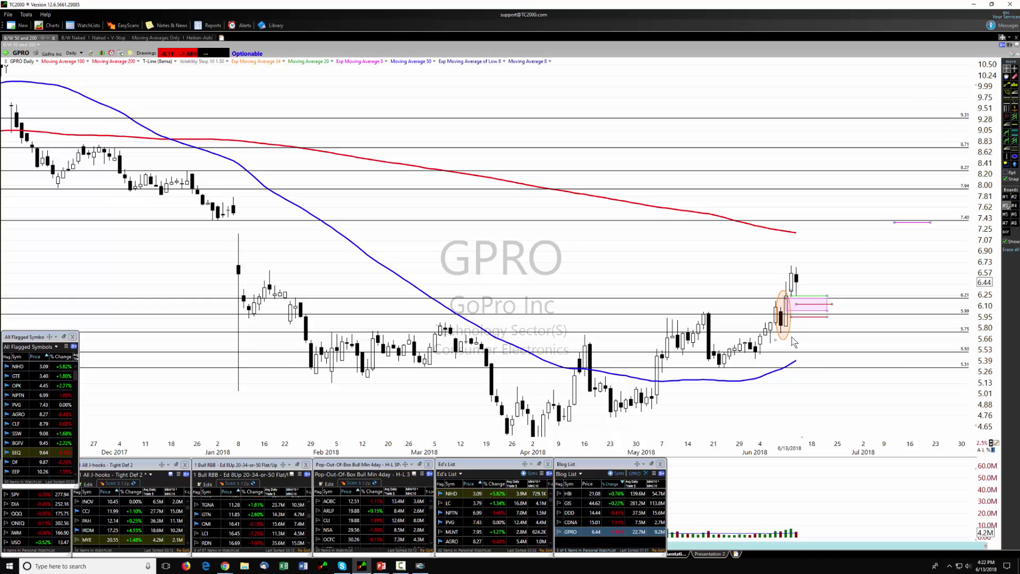
{"action": "left_click_drag", "start_coordinate": [848, 228], "coordinate": [852, 229]}
Show the CDNA chart from the Blog List and extend its price scale to reveal higher levels
{"action": "left_click", "coordinate": [584, 521]}
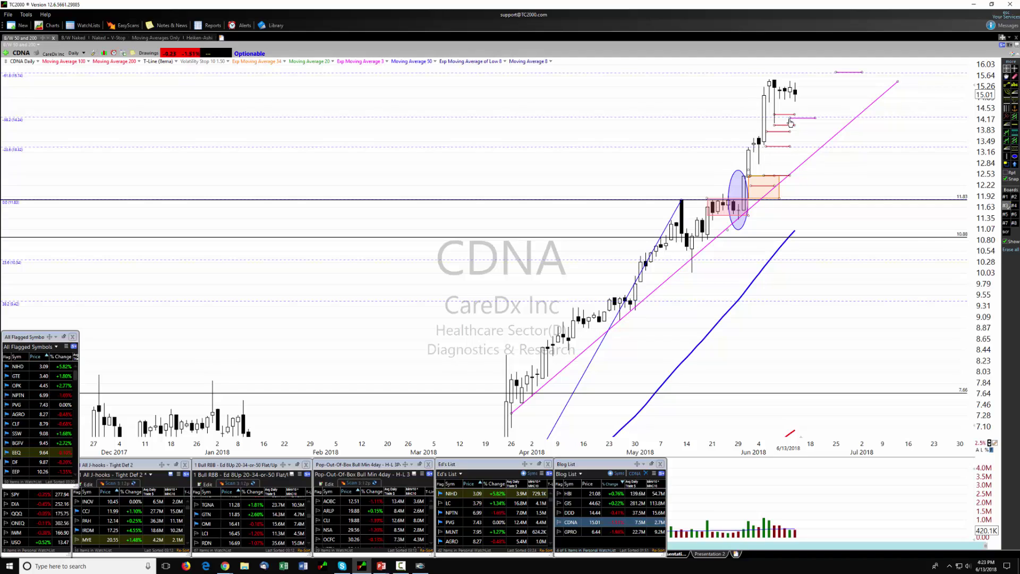
{"action": "mouse_move", "coordinate": [787, 118]}
{"action": "left_click_drag", "start_coordinate": [969, 87], "coordinate": [960, 146]}
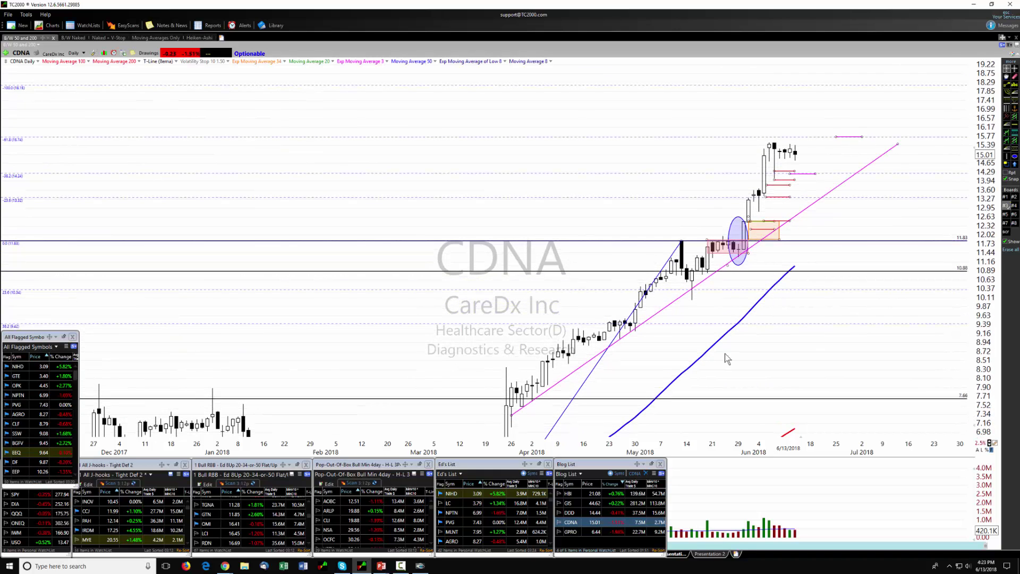
Switch to Trader Vision, close the GPRO trade record, and open the CDNA trade from the log
{"action": "left_click", "coordinate": [419, 565]}
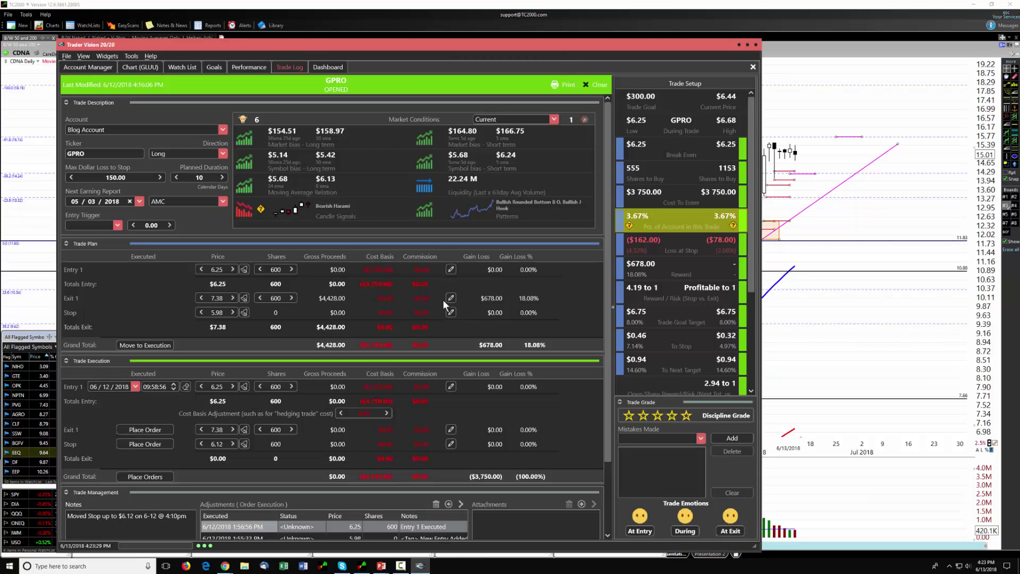
{"action": "left_click", "coordinate": [596, 84]}
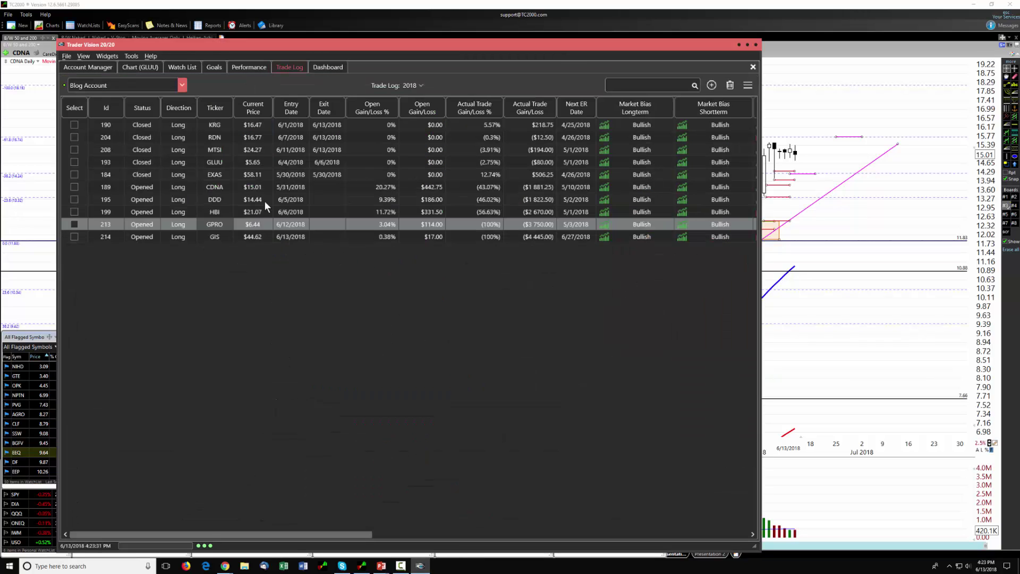
{"action": "left_click", "coordinate": [229, 189]}
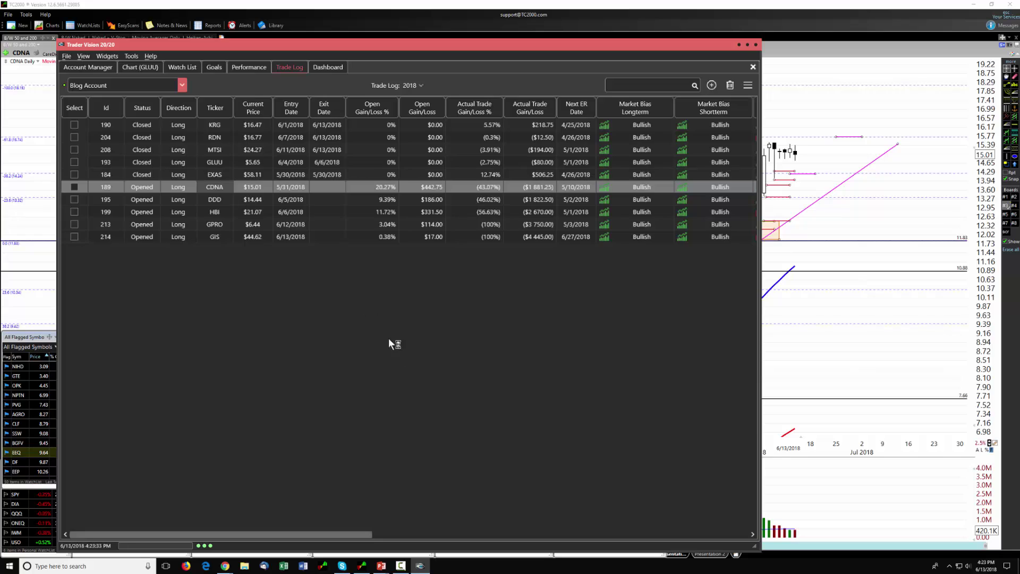
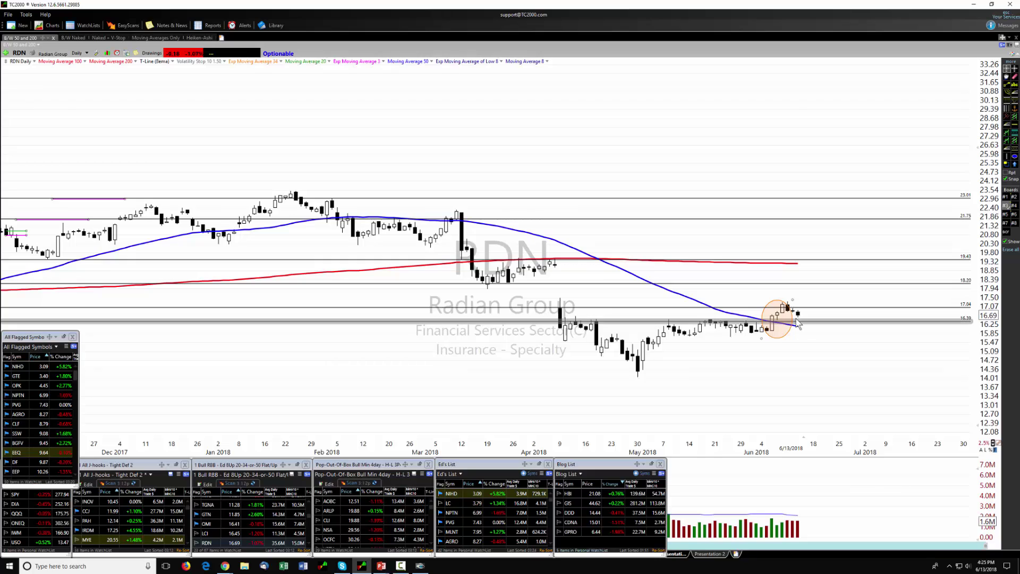
Inspect the price and moving average values of the 6/13/18 candle on the RDN chart
{"action": "left_click", "coordinate": [798, 319]}
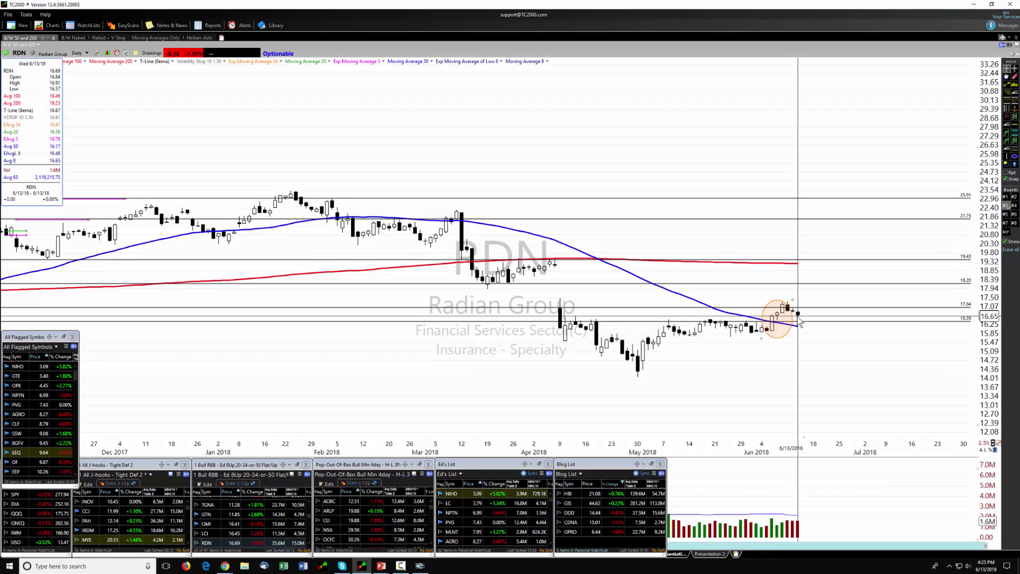
{"action": "left_click", "coordinate": [801, 321]}
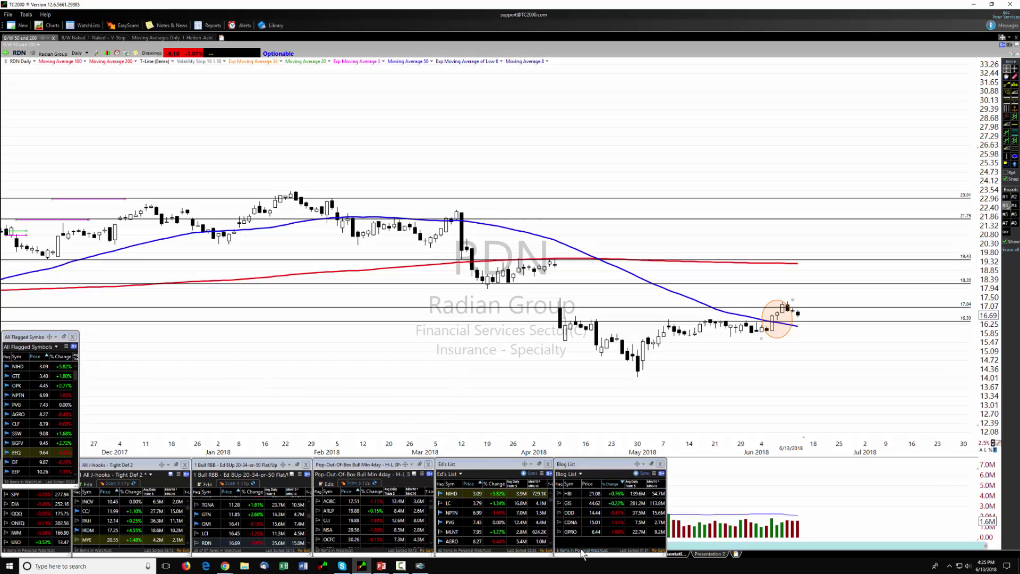
Return to Trader Vision, close the CDNA trade record, and open the DDD trade from the log
{"action": "left_click", "coordinate": [401, 566]}
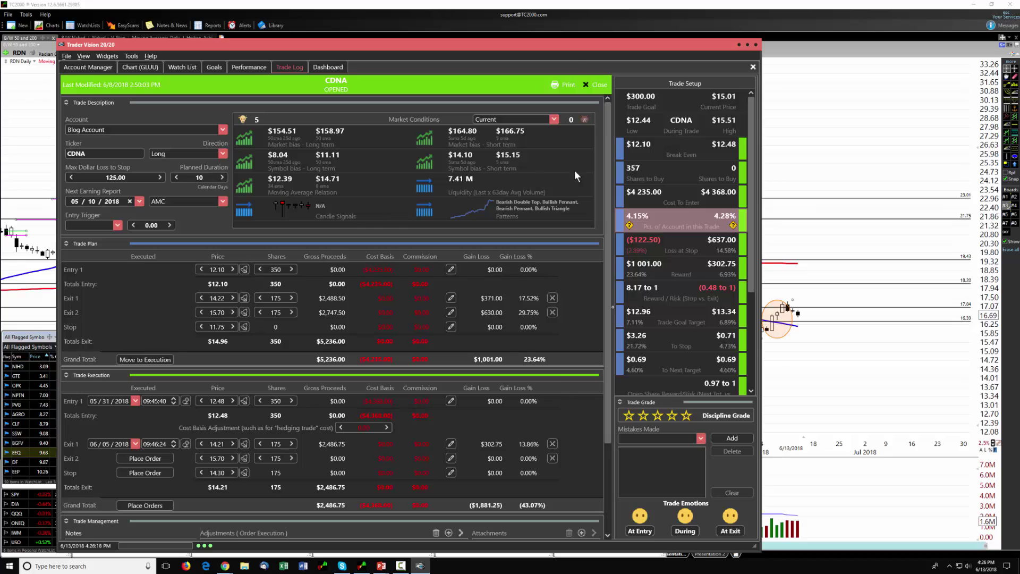
{"action": "left_click", "coordinate": [599, 85]}
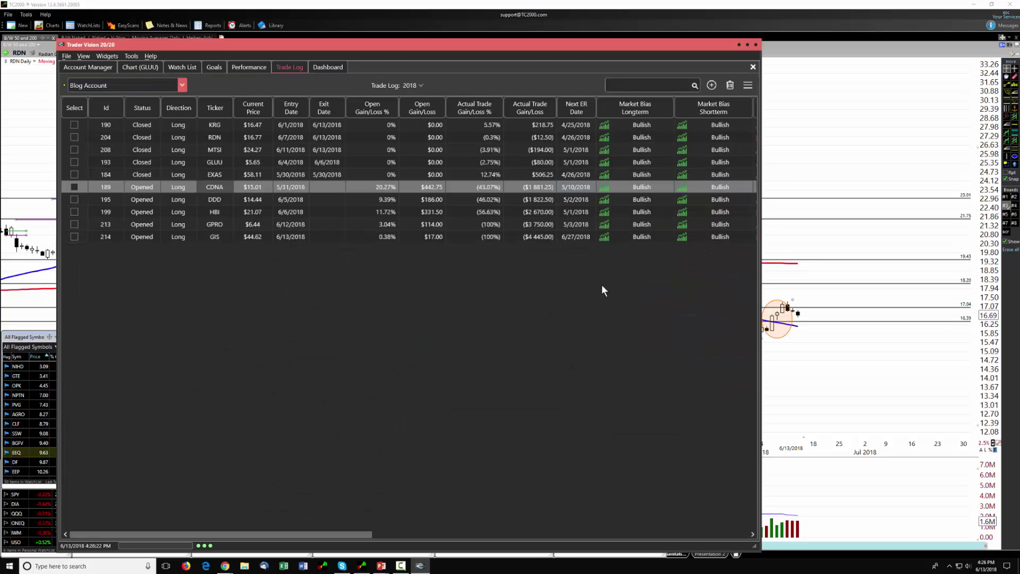
{"action": "left_click", "coordinate": [219, 200]}
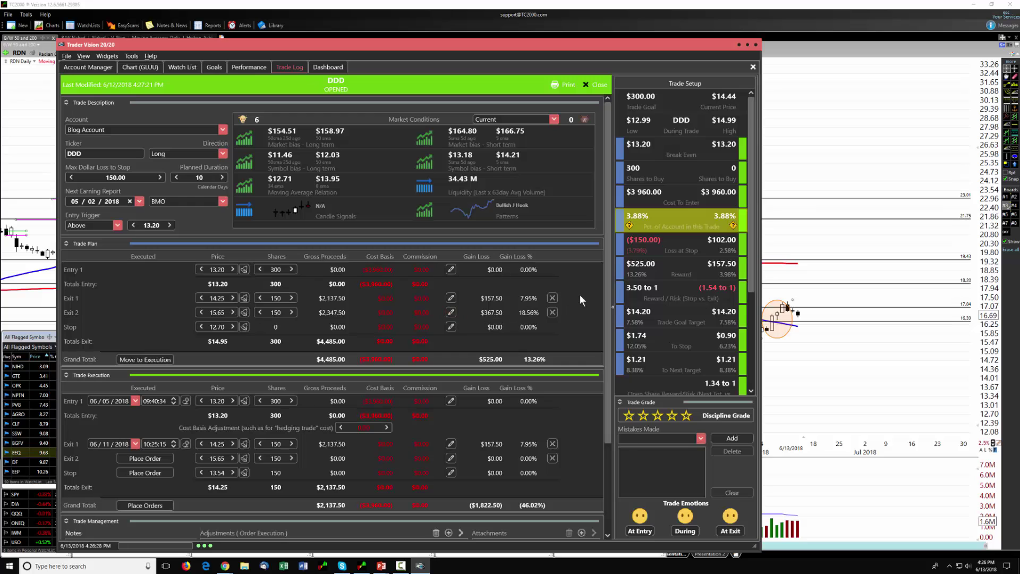
Switch to TC2000, show the DDD chart from the Blog List, and inspect its latest candles against the stop levels
{"action": "key", "text": "alt+Tab"}
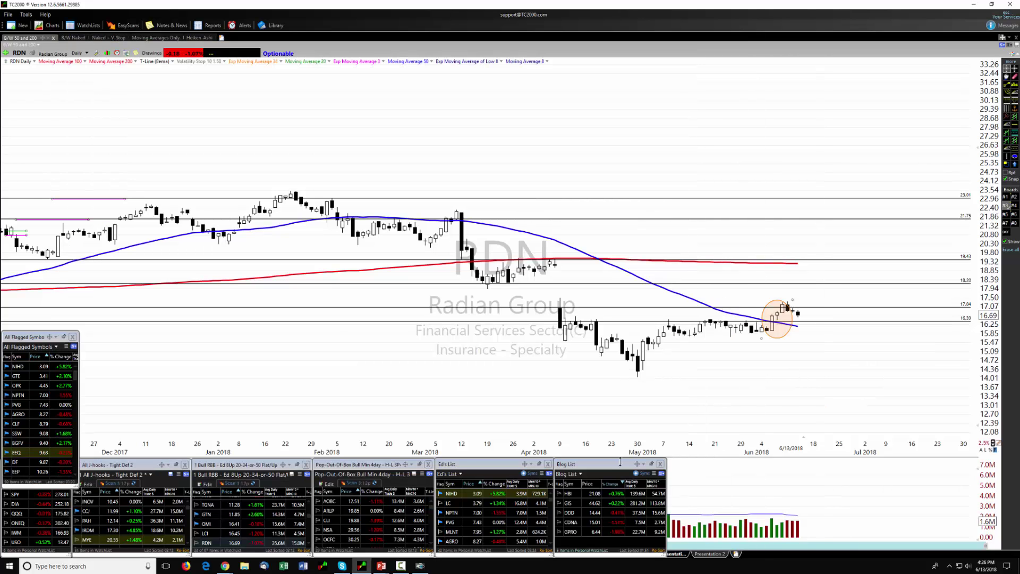
{"action": "left_click", "coordinate": [571, 512]}
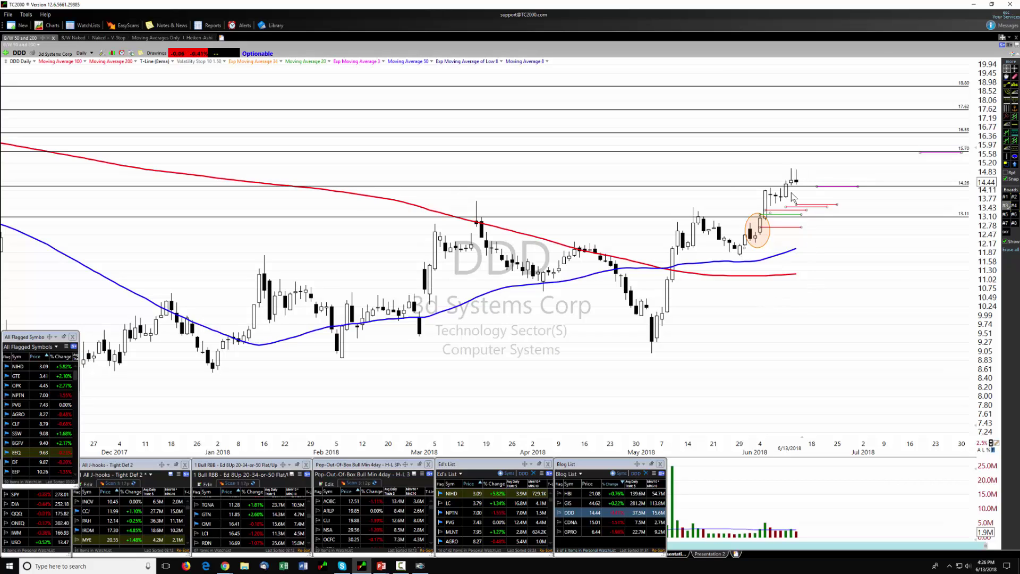
{"action": "mouse_move", "coordinate": [811, 186]}
{"action": "left_click_drag", "start_coordinate": [797, 202], "coordinate": [796, 205]}
Return to Trader Vision, close the DDD trade record, and open the HBI trade from the log
{"action": "left_click", "coordinate": [421, 537]}
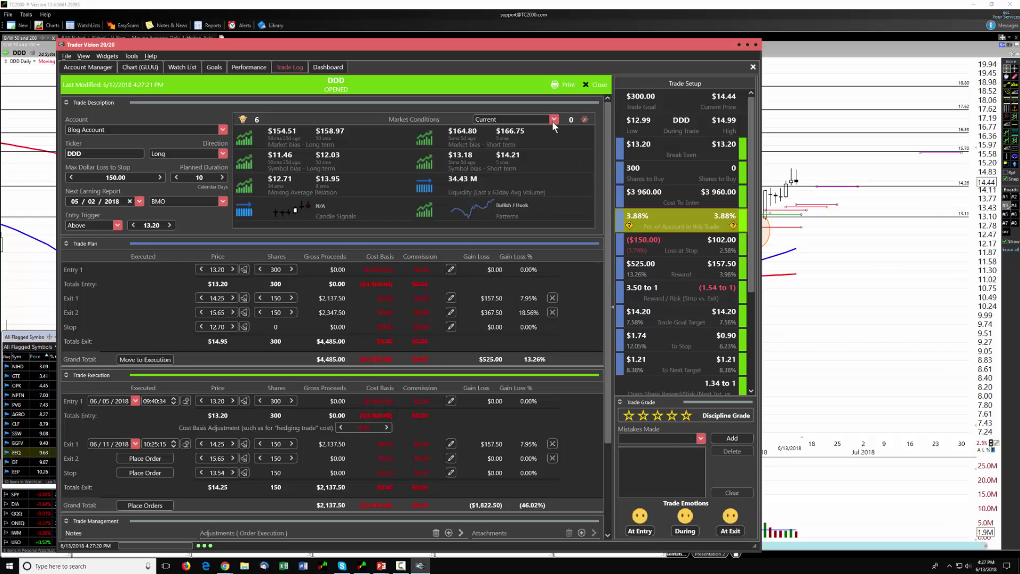
{"action": "left_click", "coordinate": [594, 86]}
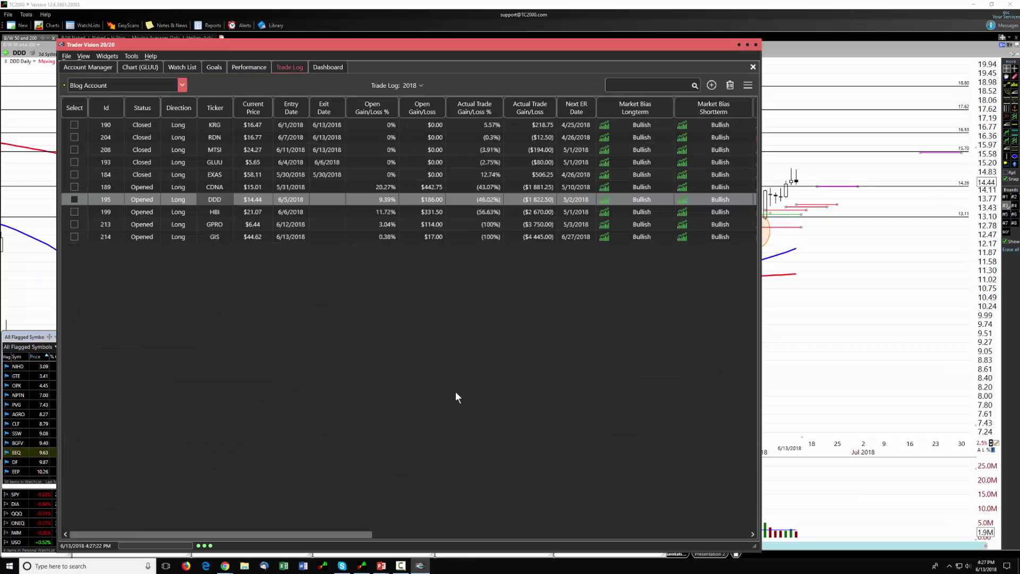
{"action": "left_click", "coordinate": [221, 212]}
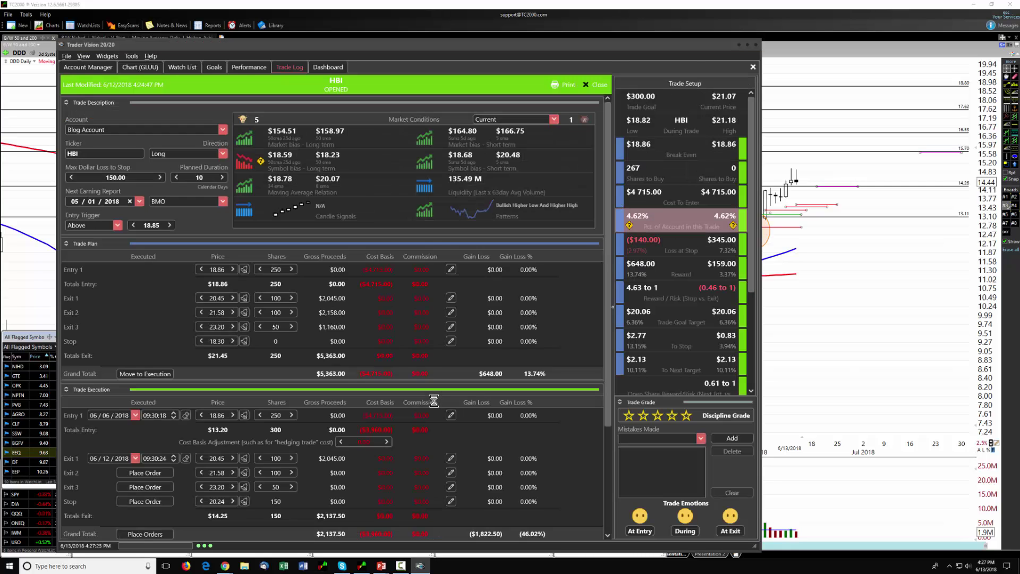
{"action": "left_click", "coordinate": [572, 330]}
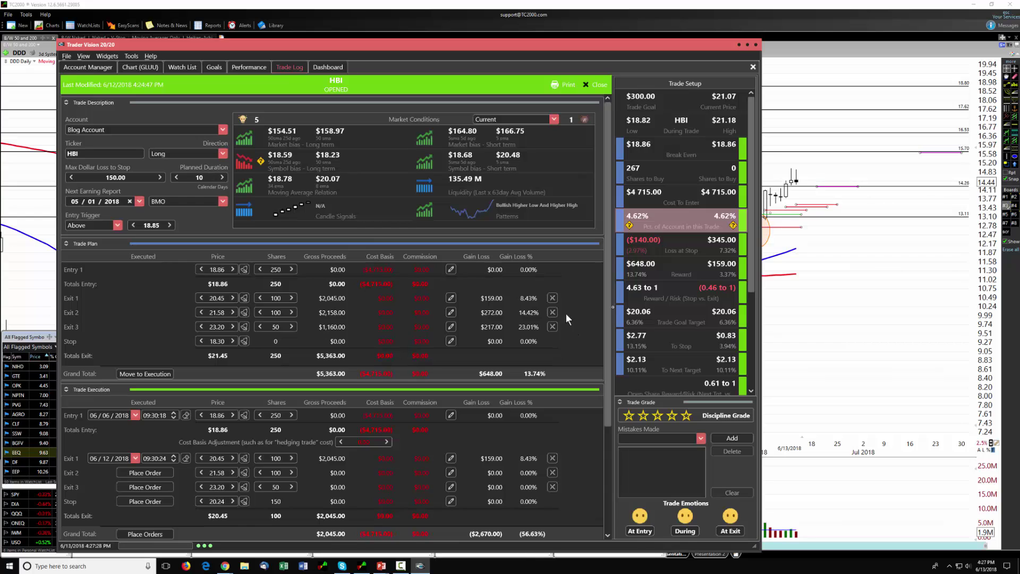
Show the HBI chart from the Blog List in TC2000 and inspect the values of the 6/13/18 candle
{"action": "left_click", "coordinate": [823, 356]}
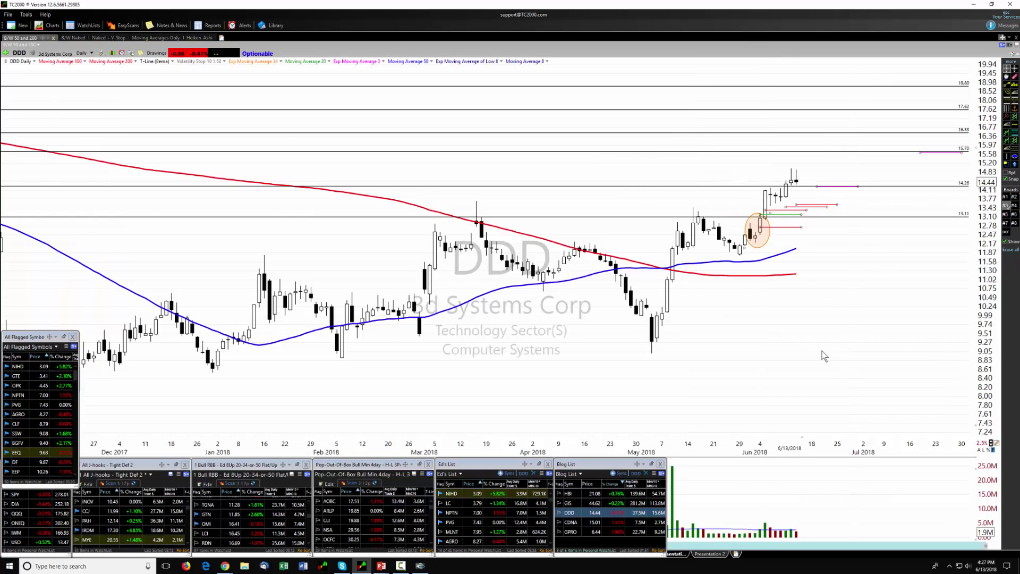
{"action": "left_click", "coordinate": [577, 492]}
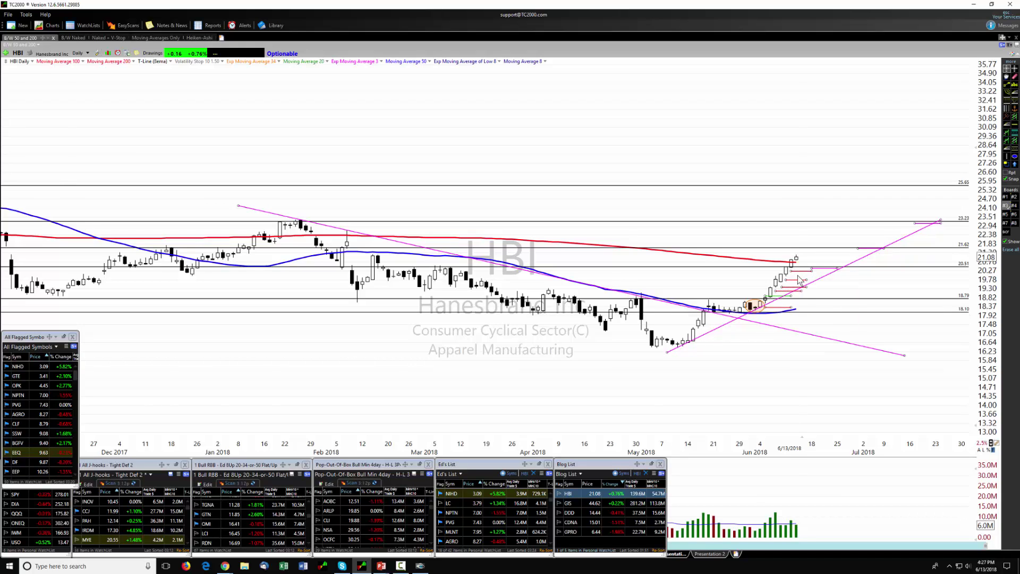
{"action": "left_click", "coordinate": [799, 276]}
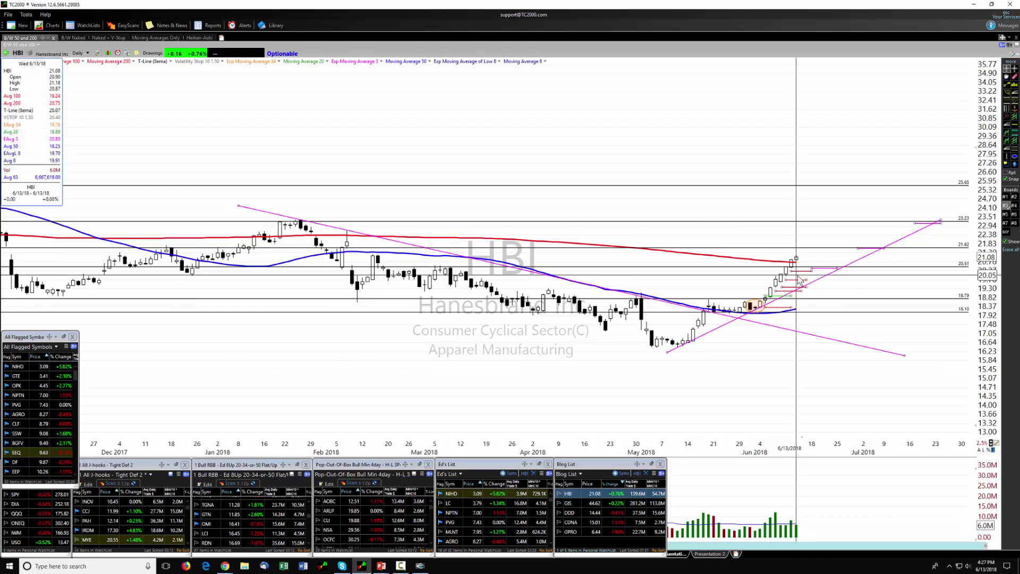
{"action": "left_click_drag", "start_coordinate": [798, 278], "coordinate": [797, 269]}
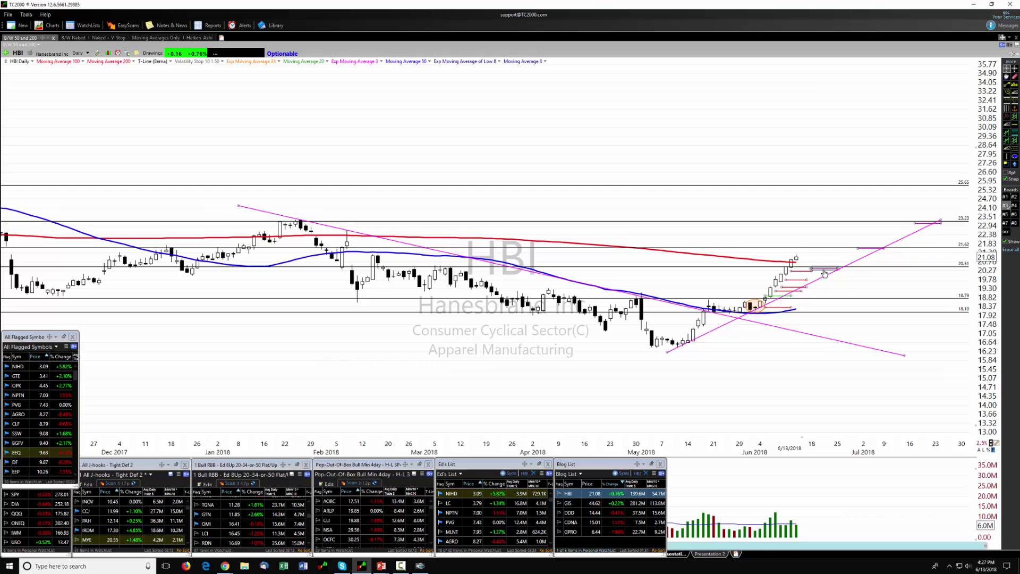
Return to Trader Vision and set the HBI trade's execution stop price to 20.40
{"action": "mouse_move", "coordinate": [420, 566]}
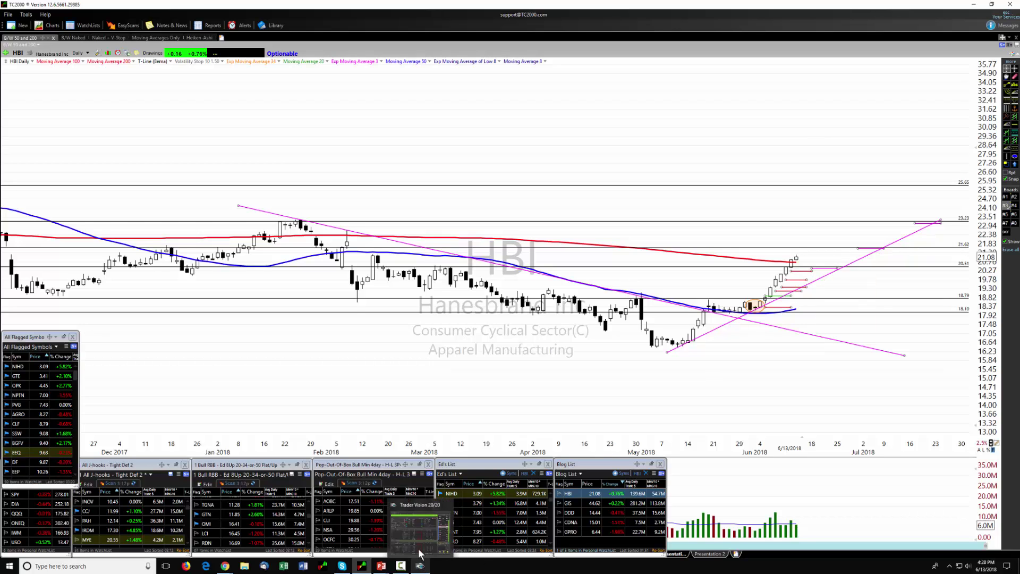
{"action": "left_click", "coordinate": [417, 541]}
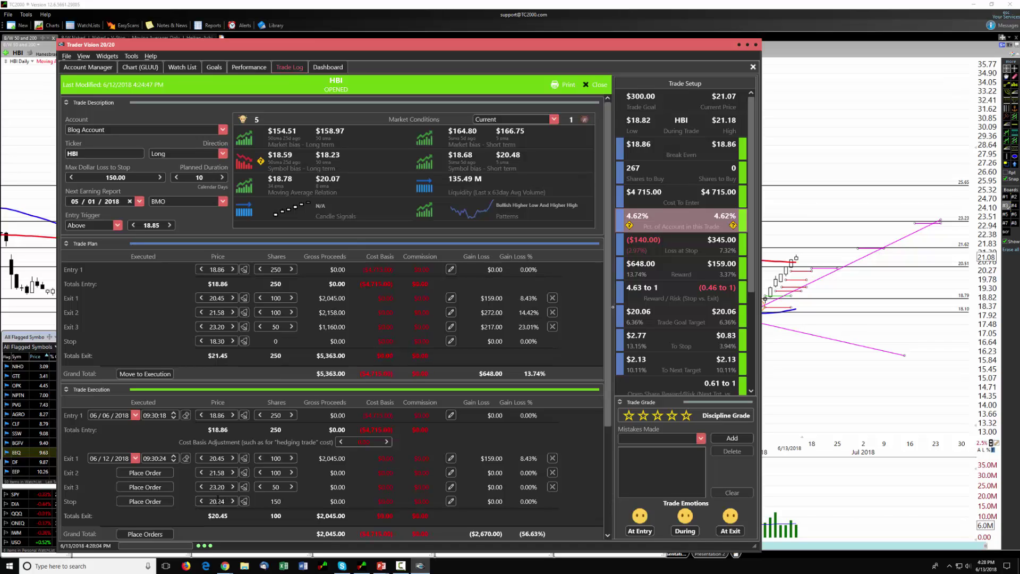
{"action": "double_click", "coordinate": [219, 502]}
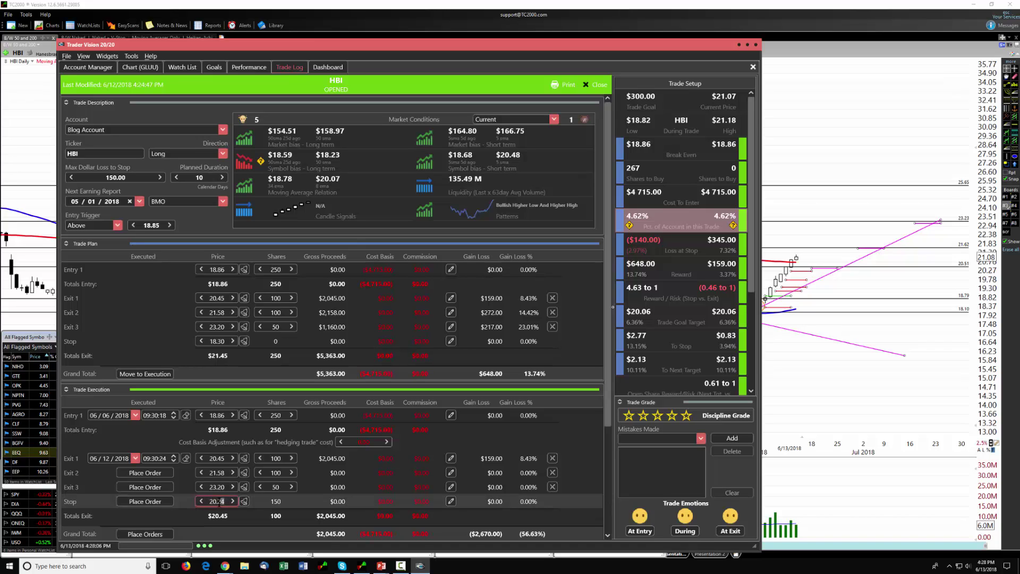
{"action": "type", "text": "40"}
Add the trade management note "Moved Stop up to $20.40 on 6-13 @ 4:25pm" and close the HBI trade record
{"action": "scroll", "coordinate": [241, 504], "scroll_direction": "down", "scroll_amount": 3}
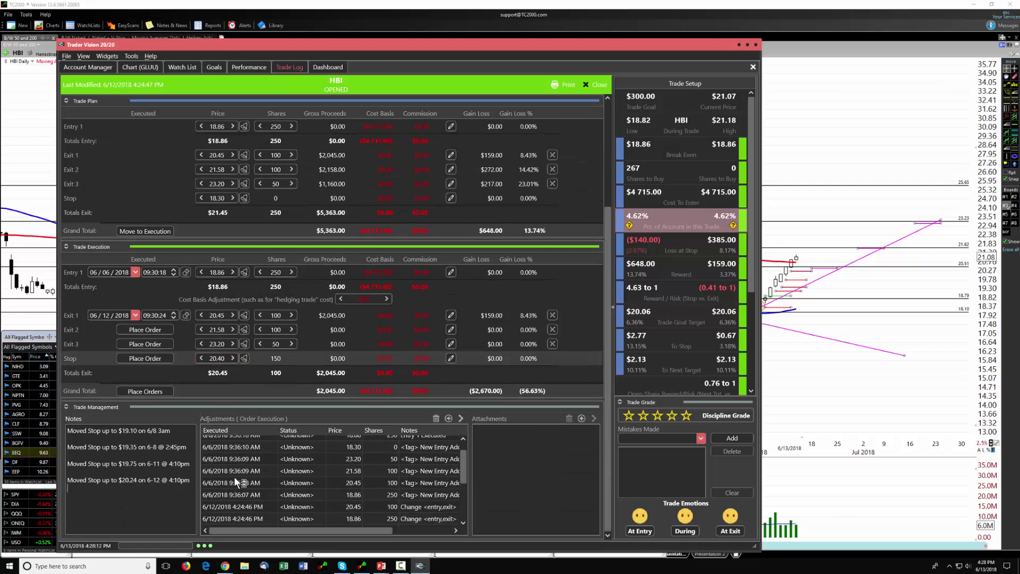
{"action": "type", "text": "Moved Stopup"}
{"action": "key", "text": "BackSpace"}
{"action": "key", "text": "BackSpace"}
{"action": "key", "text": "BackSpace"}
{"action": "type", "text": "up to $20."}
{"action": "key", "text": "BackSpace"}
{"action": "type", "text": "40"}
{"action": "type", "text": " on 6-"}
{"action": "type", "text": "13"}
{"action": "type", "text": " @ "}
{"action": "type", "text": "4"}
{"action": "type", "text": ":25"}
{"action": "type", "text": "o"}
{"action": "type", "text": "pm"}
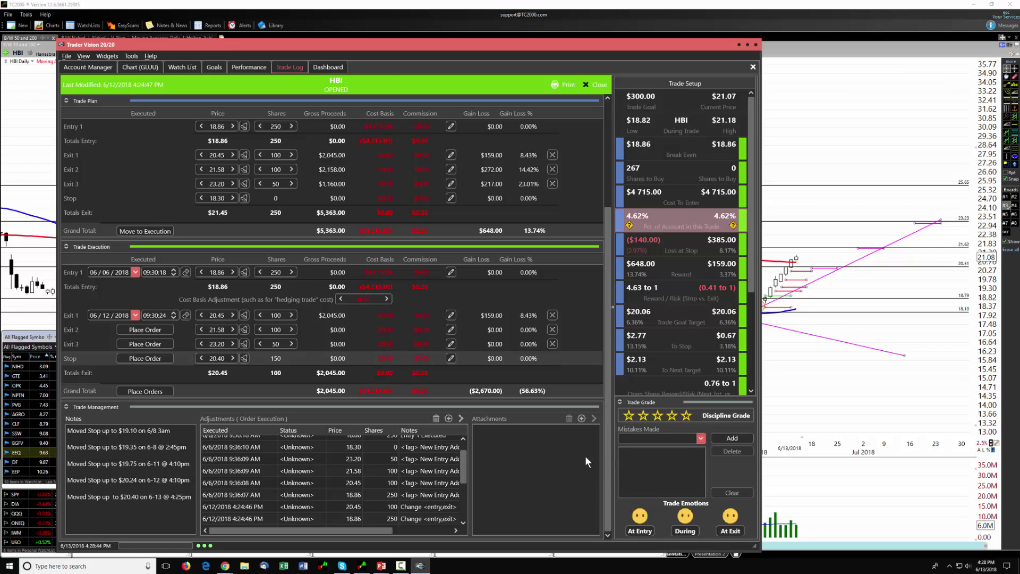
{"action": "left_click", "coordinate": [598, 85]}
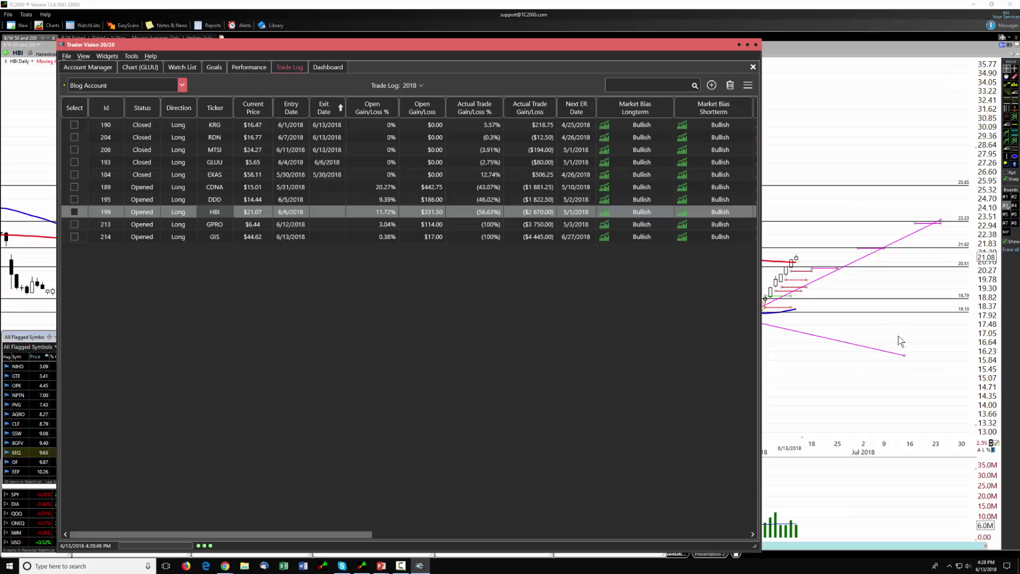
Look at the HBI chart in TC2000 again, and examine the Blog Account's Candle Signal and Discipline Rating reports in Trader Vision
{"action": "left_click", "coordinate": [813, 388]}
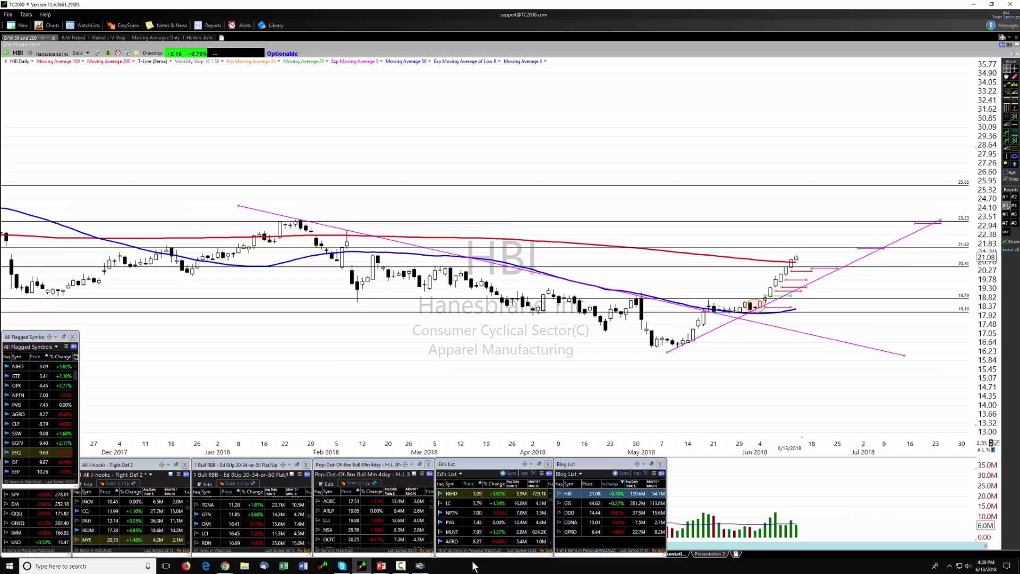
{"action": "left_click", "coordinate": [426, 534]}
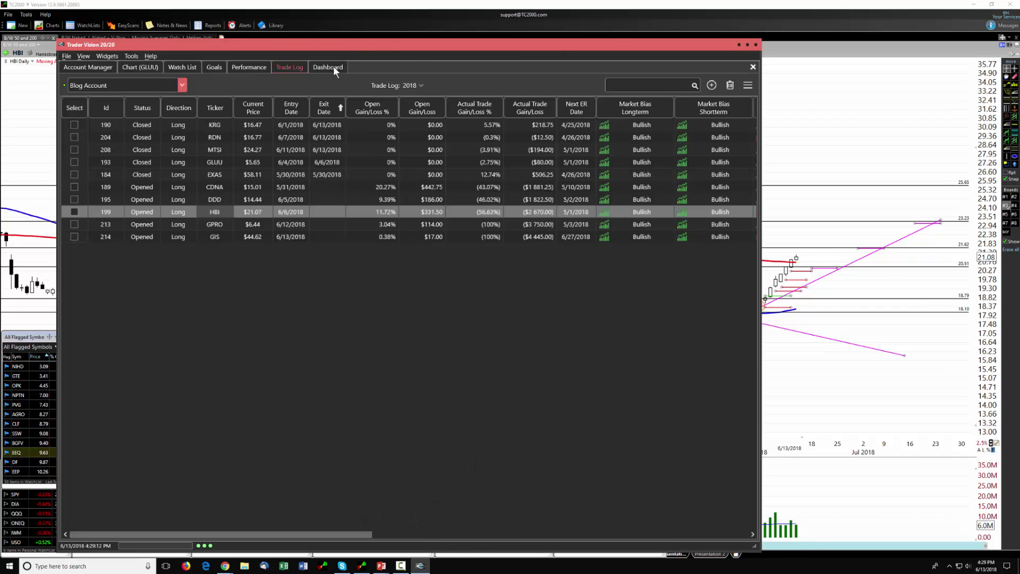
{"action": "left_click", "coordinate": [252, 67]}
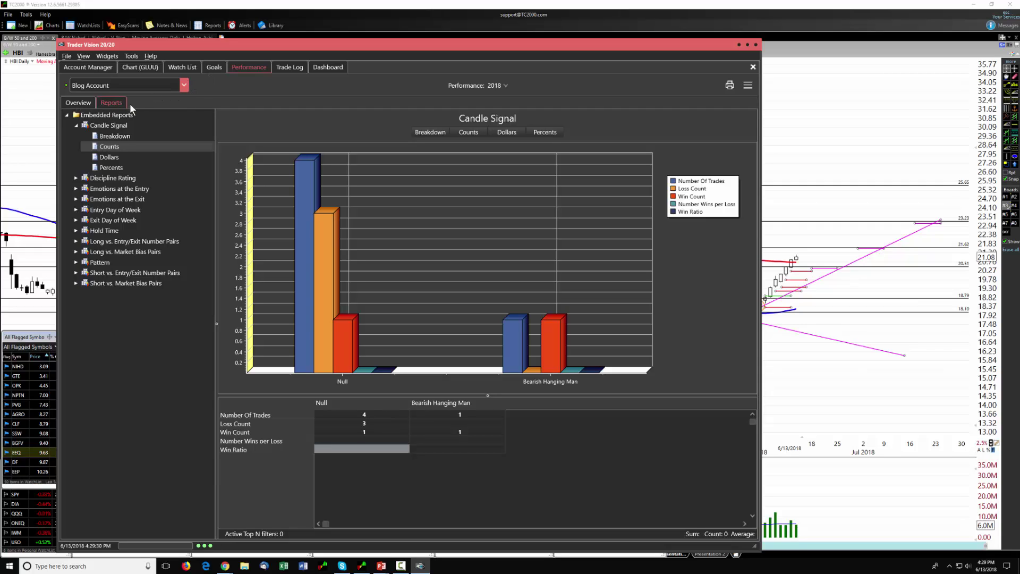
{"action": "left_click", "coordinate": [109, 134]}
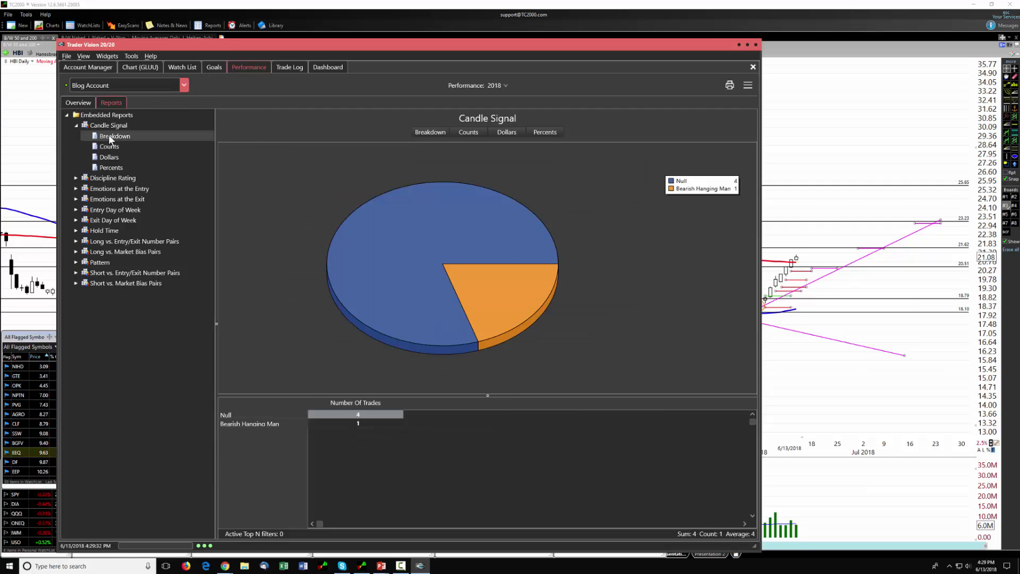
{"action": "left_click", "coordinate": [109, 147]}
{"action": "left_click", "coordinate": [109, 156]}
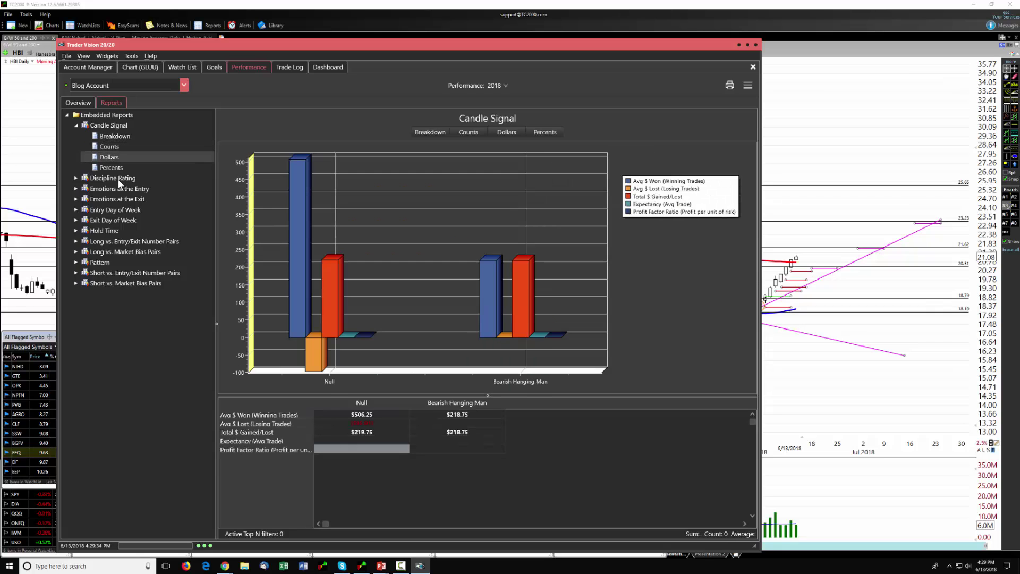
{"action": "left_click", "coordinate": [109, 178]}
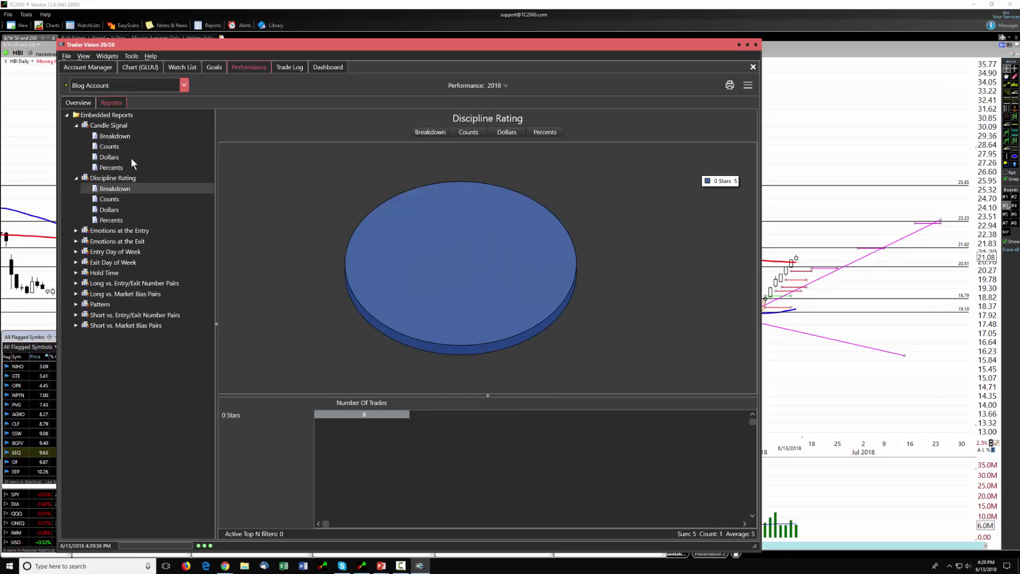
{"action": "left_click", "coordinate": [76, 178]}
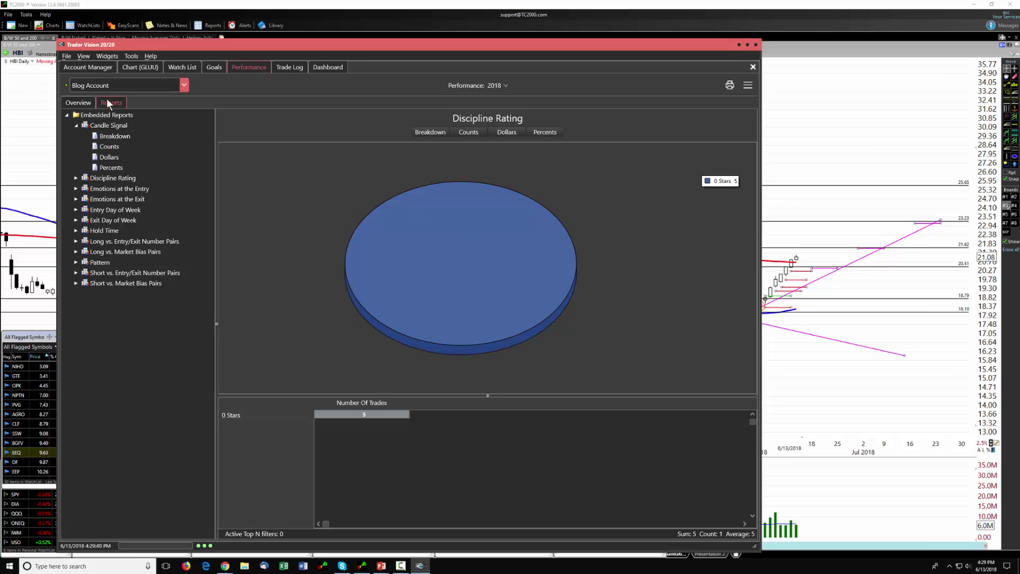
View the 2018 performance overview and preview its printout for all accounts, closing the preview when done
{"action": "left_click", "coordinate": [85, 103]}
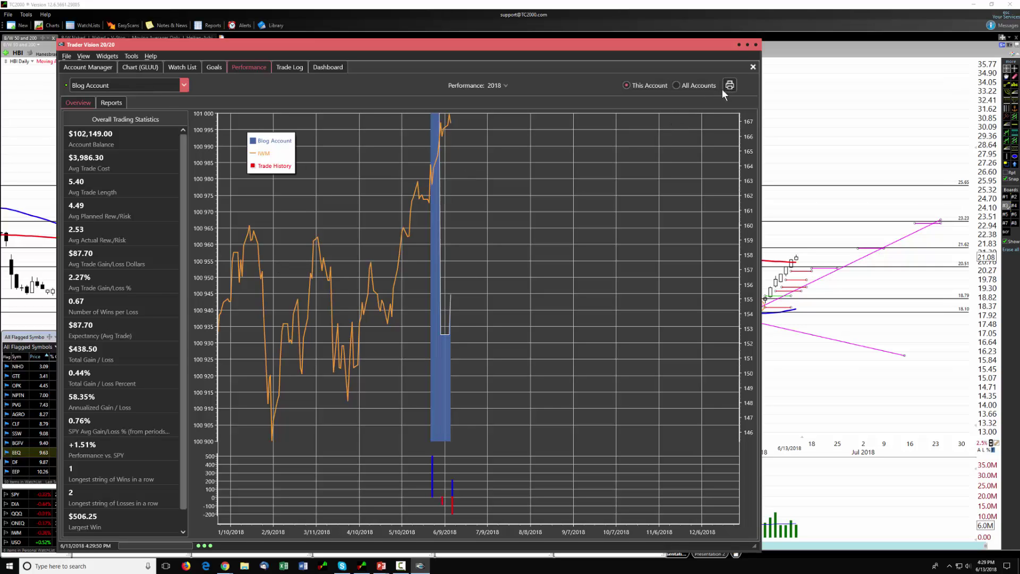
{"action": "left_click", "coordinate": [676, 86]}
{"action": "left_click", "coordinate": [730, 86]}
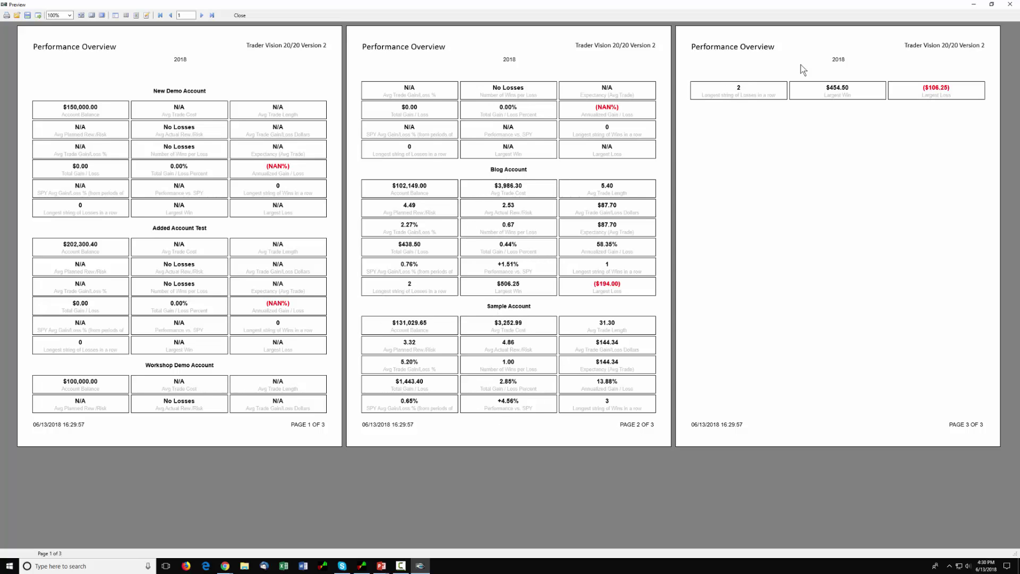
{"action": "left_click", "coordinate": [240, 15]}
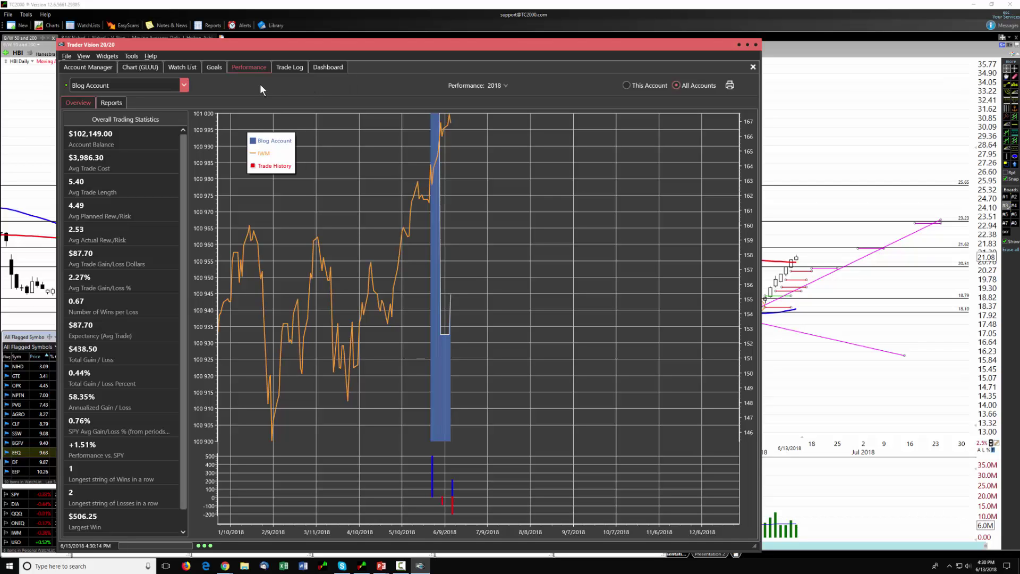
Open the Blog Account's target goals and set the goal balance to 126000 and the average loss size to 150
{"action": "left_click", "coordinate": [213, 67]}
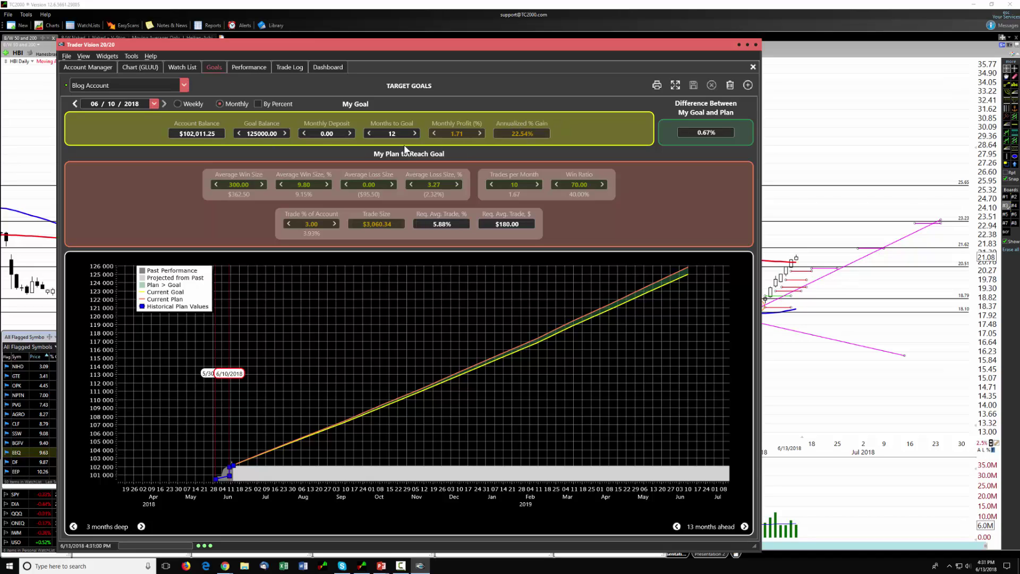
{"action": "left_click", "coordinate": [257, 134]}
{"action": "key", "text": "shift+End"}
{"action": "left_click", "coordinate": [256, 134]}
{"action": "key", "text": "BackSpace"}
{"action": "type", "text": "6"}
{"action": "left_click", "coordinate": [473, 132]}
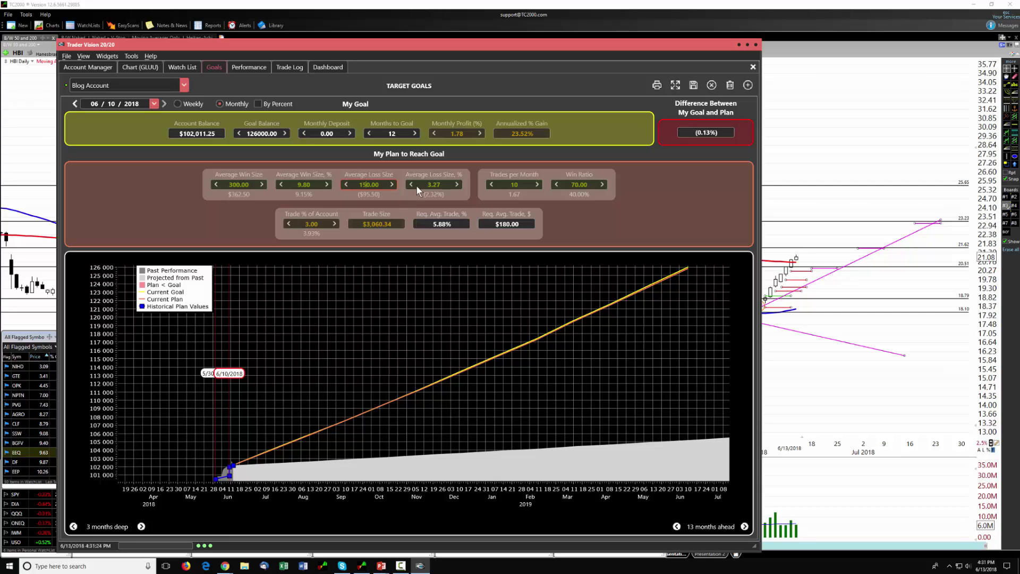
{"action": "key", "text": "Tab"}
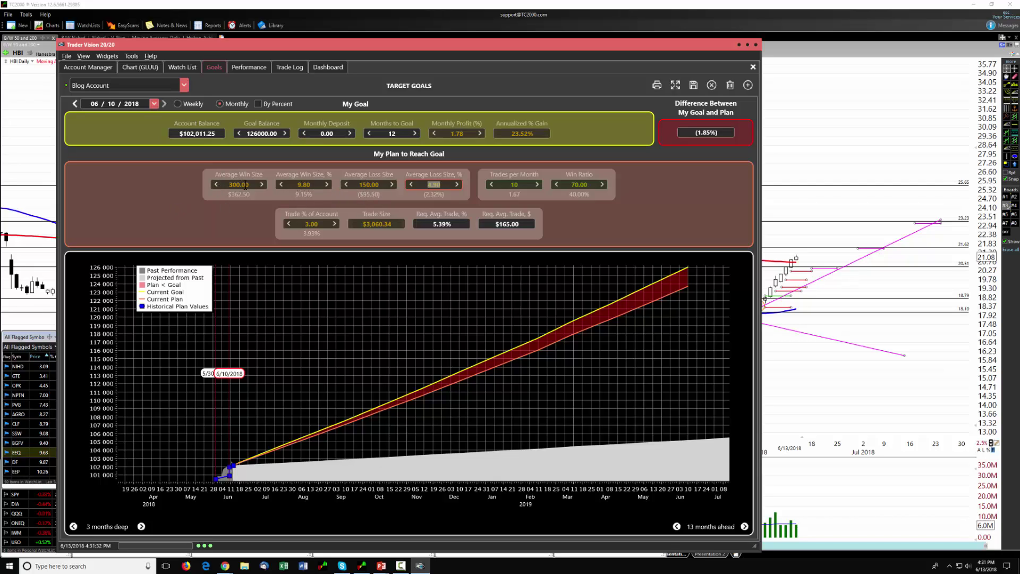
Raise the plan's average win size to 320 and lower its average loss size to 135
{"action": "left_click", "coordinate": [261, 184]}
{"action": "left_click", "coordinate": [260, 184]}
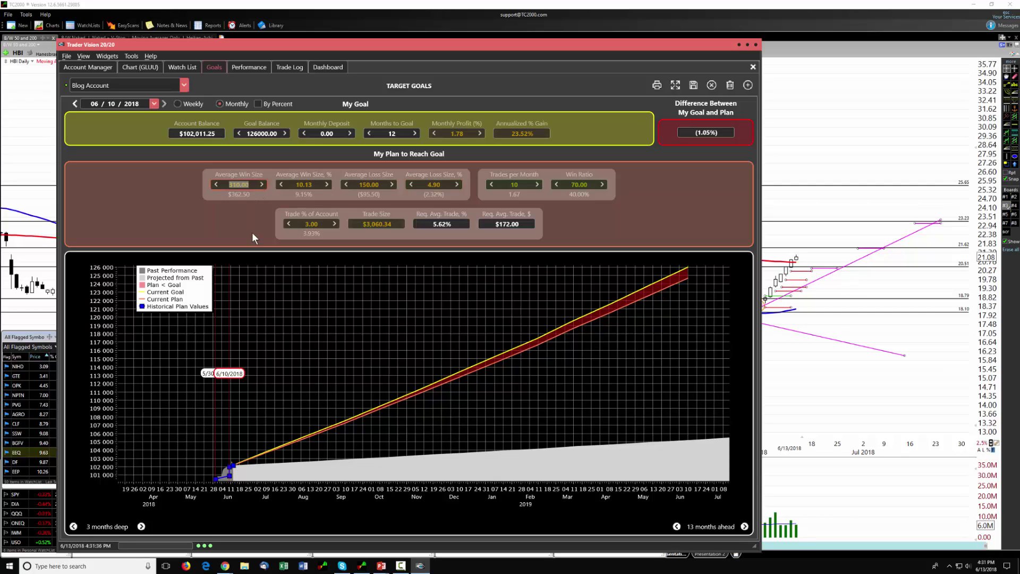
{"action": "left_click", "coordinate": [261, 183]}
{"action": "left_click", "coordinate": [262, 183]}
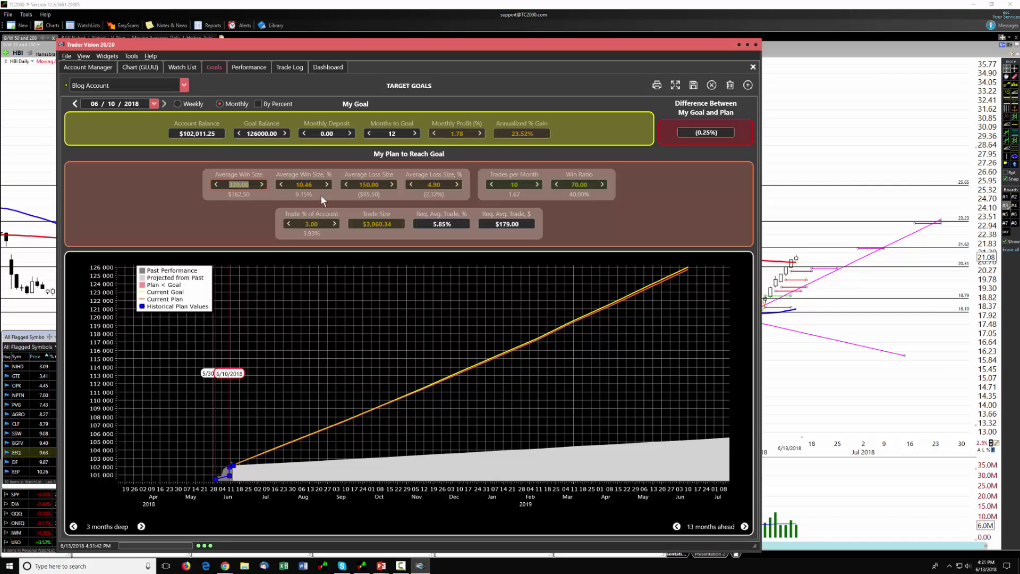
{"action": "left_click", "coordinate": [345, 184]}
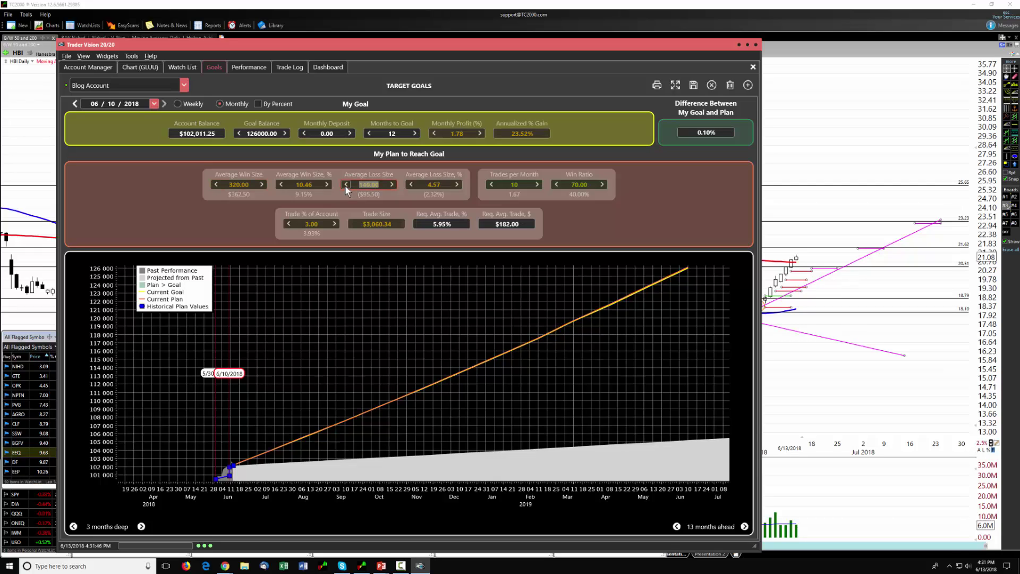
{"action": "left_click", "coordinate": [346, 184]}
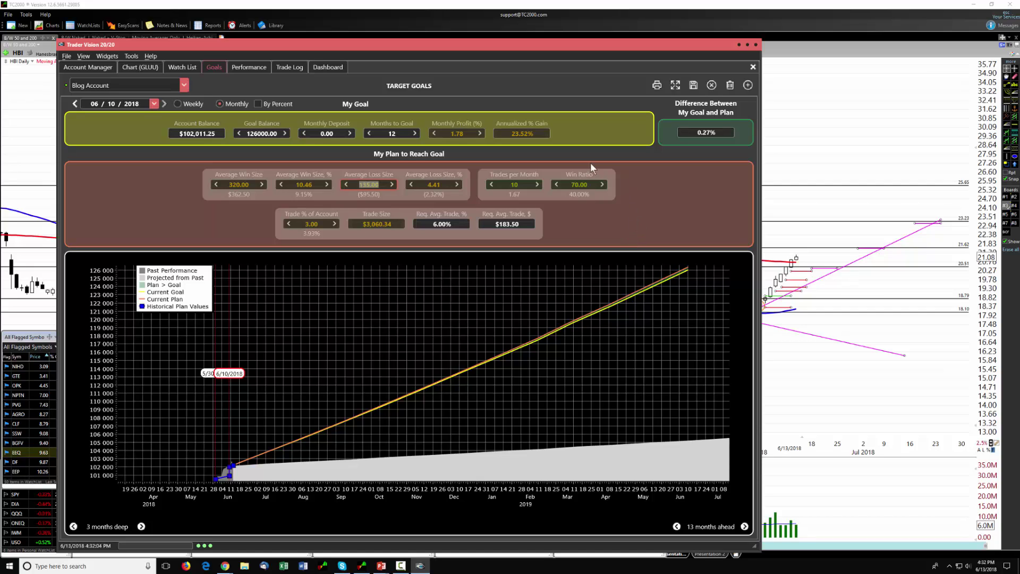
Set the goal balance to 125000 and save the target goals
{"action": "left_click", "coordinate": [255, 134]}
{"action": "left_click", "coordinate": [327, 134]}
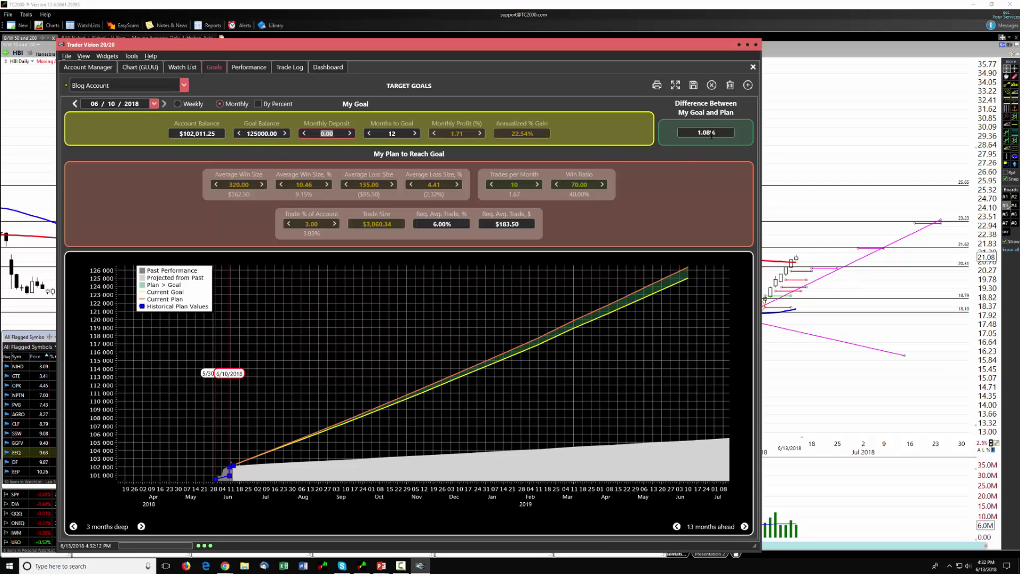
{"action": "left_click", "coordinate": [692, 86]}
Define the goal by percent and set the monthly profit to 2%
{"action": "left_click", "coordinate": [258, 104]}
{"action": "double_click", "coordinate": [544, 133]}
{"action": "left_click", "coordinate": [512, 132]}
{"action": "left_click_drag", "start_coordinate": [512, 133], "coordinate": [531, 137]}
{"action": "double_click", "coordinate": [447, 133]}
{"action": "type", "text": "2"}
{"action": "left_click", "coordinate": [404, 131]}
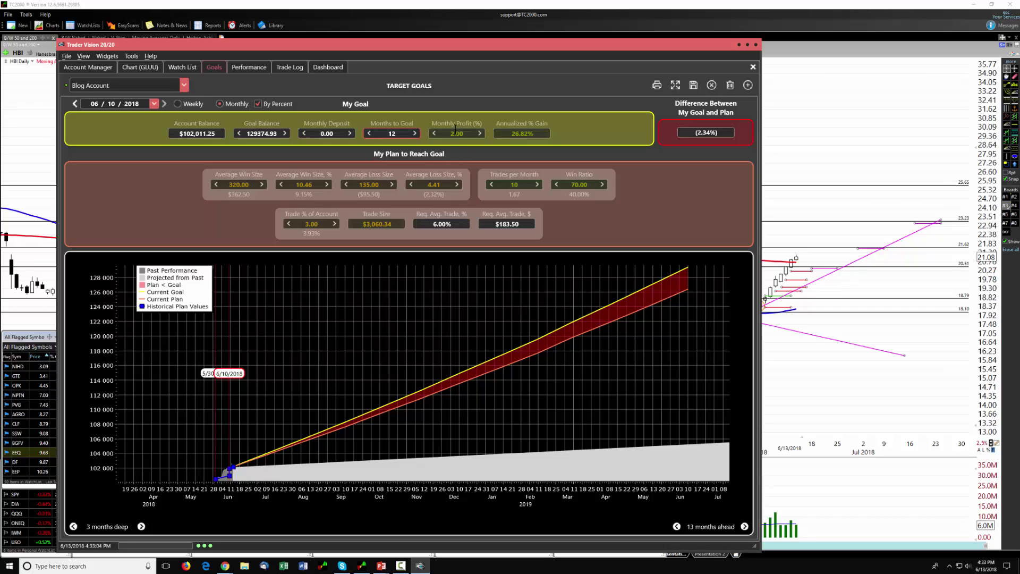
Set the plan's average win size to 11% and average loss size to 5%, and stop defining the goal by percent
{"action": "double_click", "coordinate": [313, 184]}
{"action": "type", "text": "11"}
{"action": "key", "text": "Tab"}
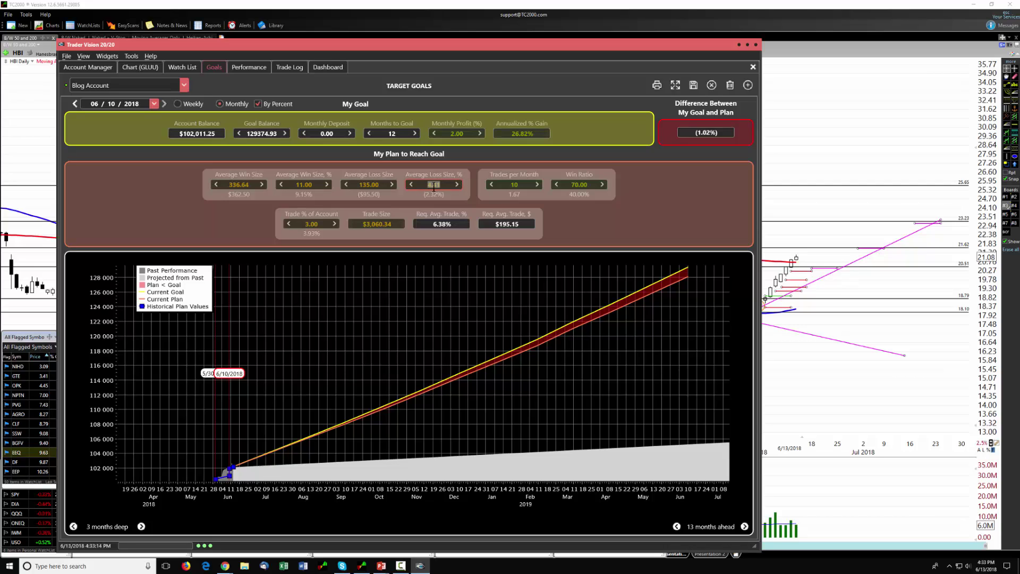
{"action": "type", "text": "5"}
{"action": "key", "text": "Tab"}
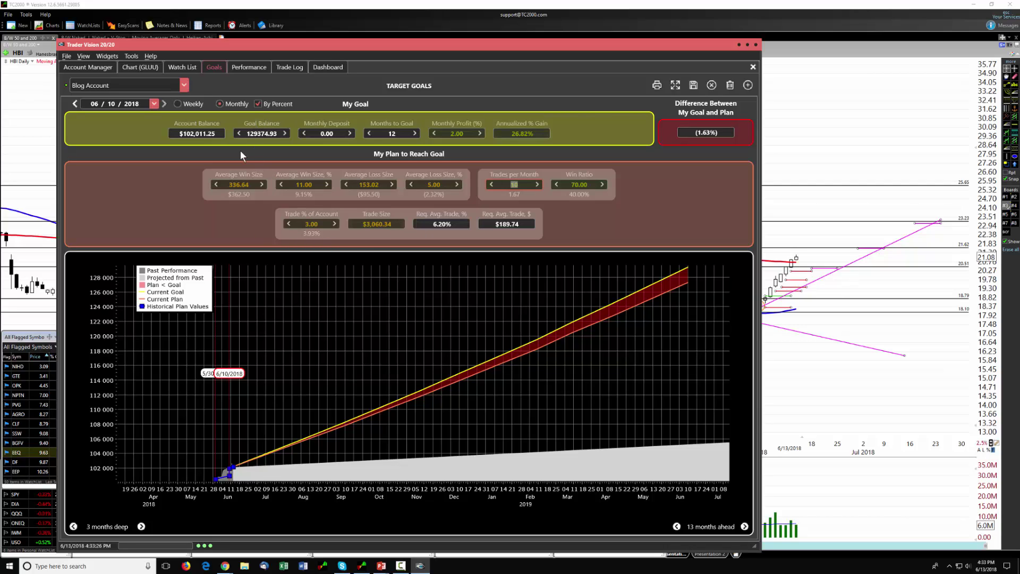
{"action": "left_click", "coordinate": [257, 104]}
Preview the printable report of all accounts' current goals and close it after reviewing
{"action": "left_click", "coordinate": [654, 91]}
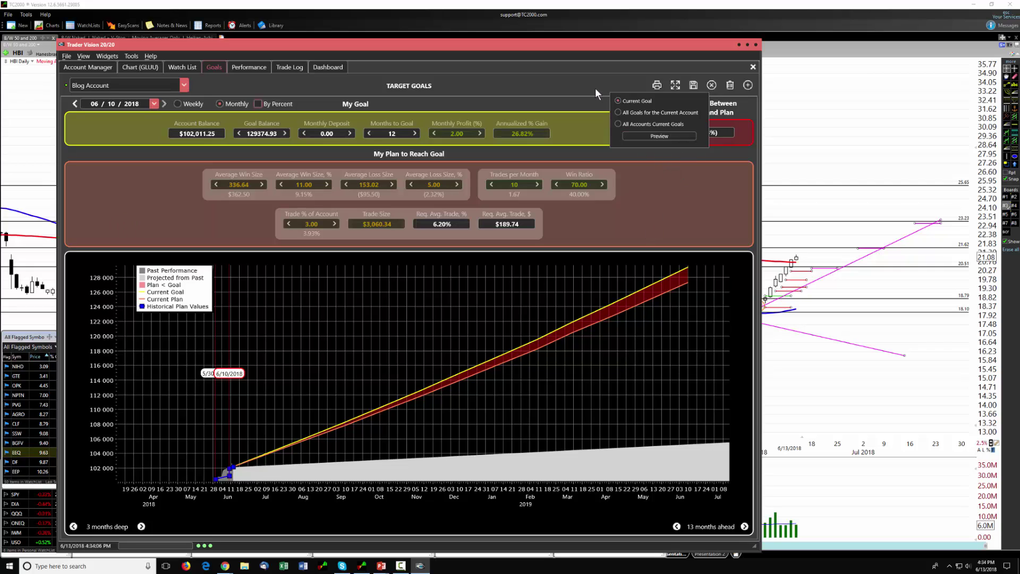
{"action": "mouse_move", "coordinate": [655, 86]}
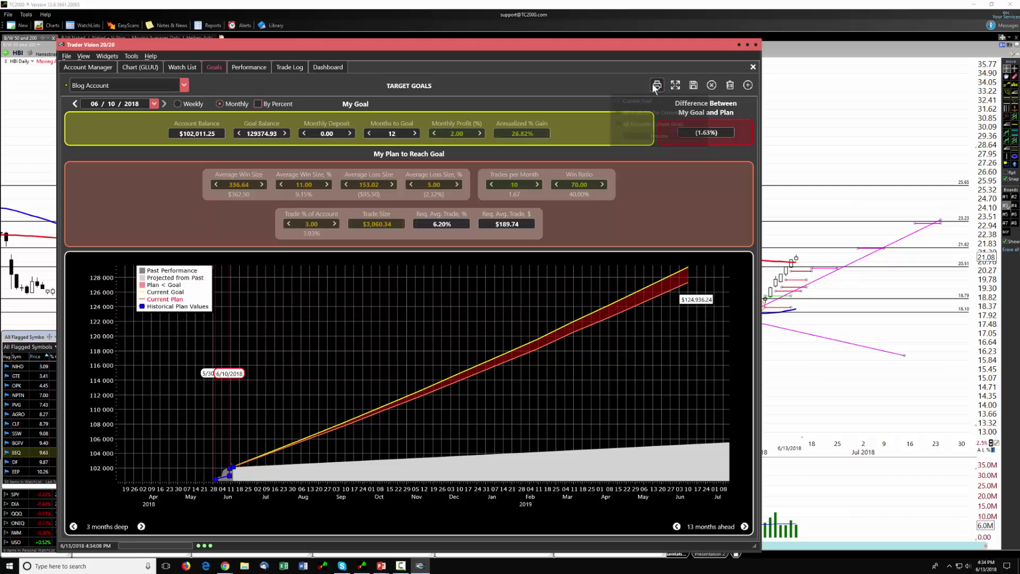
{"action": "left_click", "coordinate": [620, 122]}
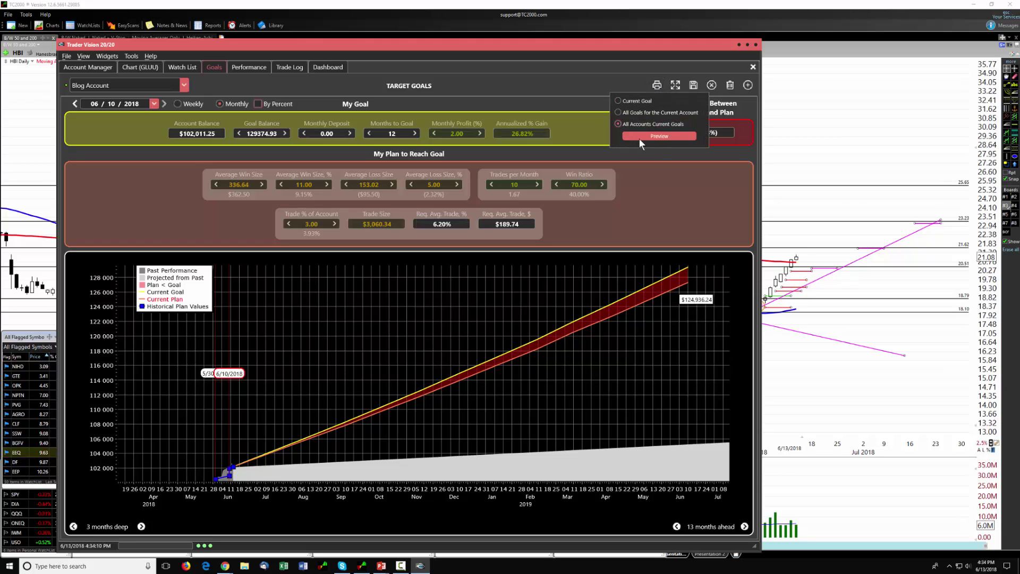
{"action": "left_click", "coordinate": [639, 138]}
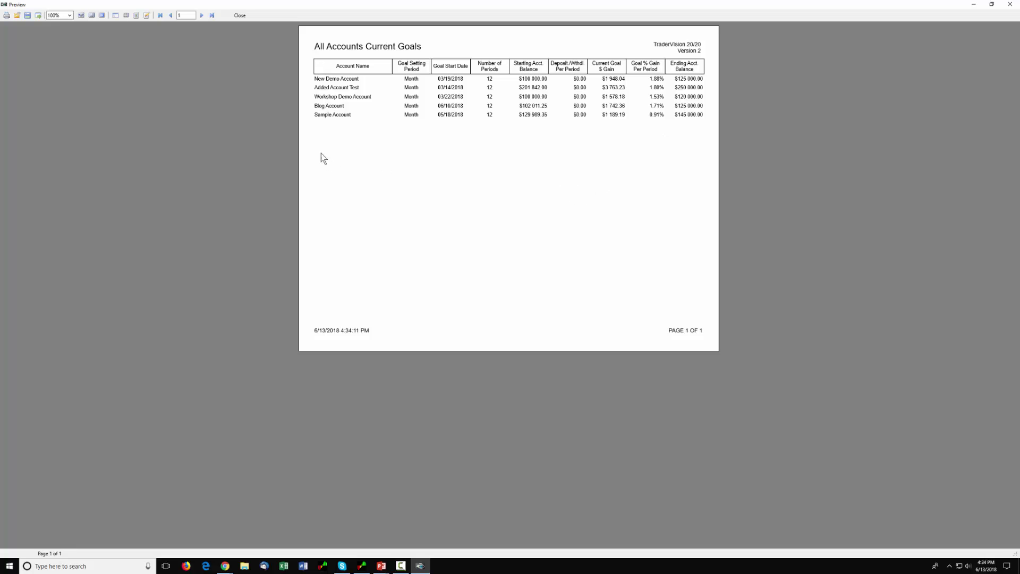
{"action": "left_click", "coordinate": [238, 16]}
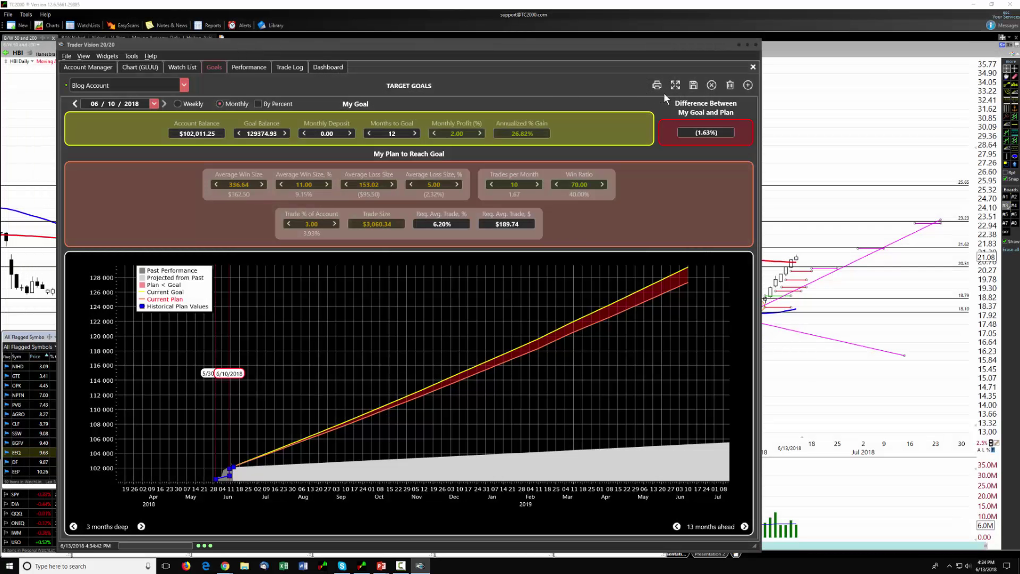
Preview the printable report of all goals for the current account and close it
{"action": "left_click", "coordinate": [657, 85]}
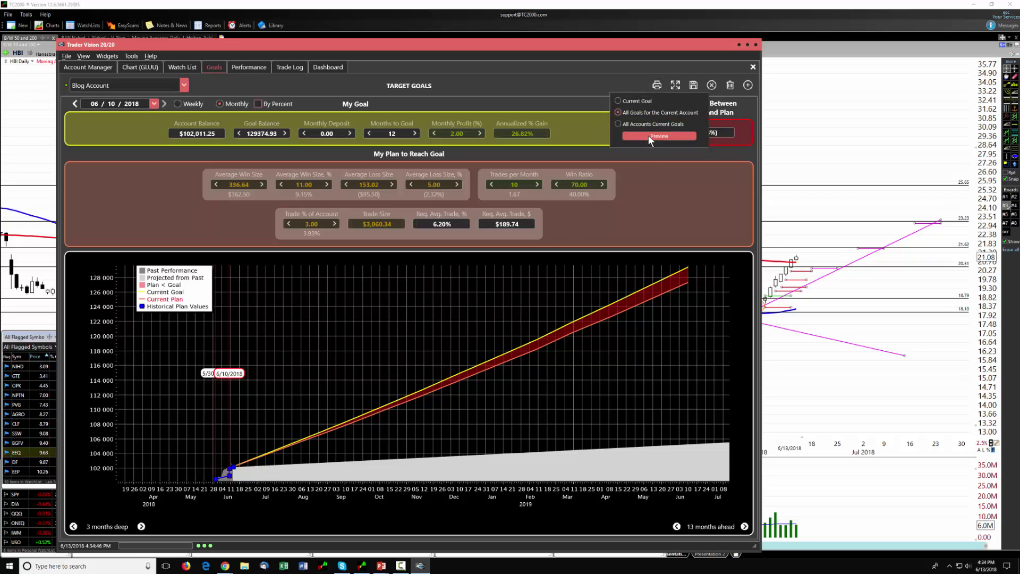
{"action": "left_click", "coordinate": [648, 135]}
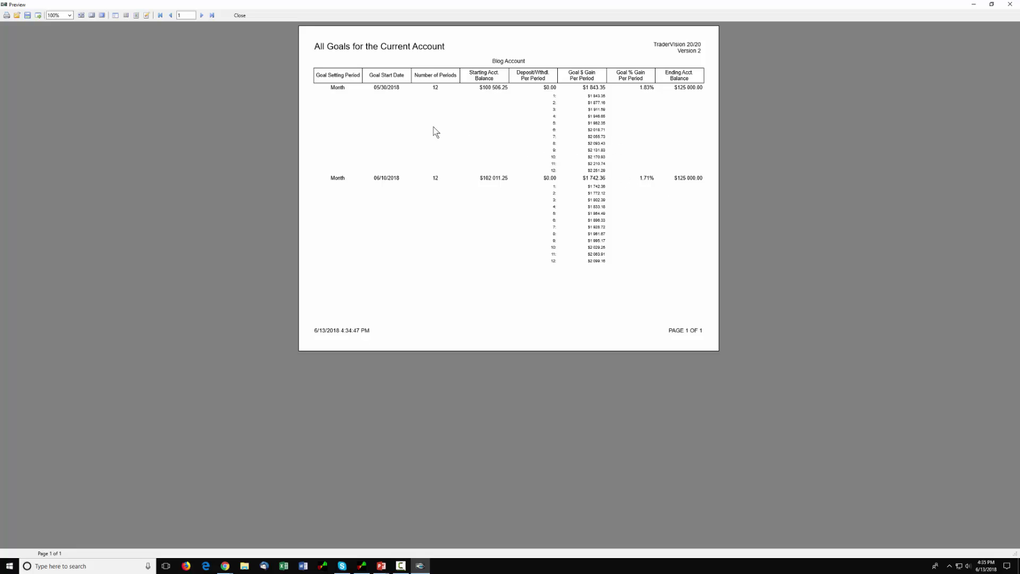
{"action": "left_click", "coordinate": [239, 15]}
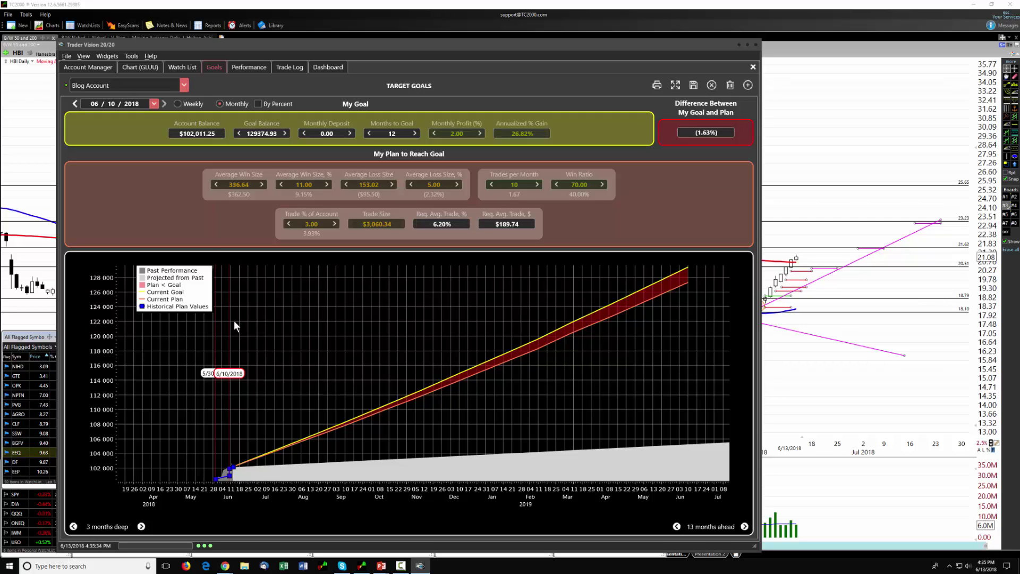
Check the 2018 performance overview, and view the target goals chart with one month of history before restoring three months
{"action": "left_click", "coordinate": [248, 68]}
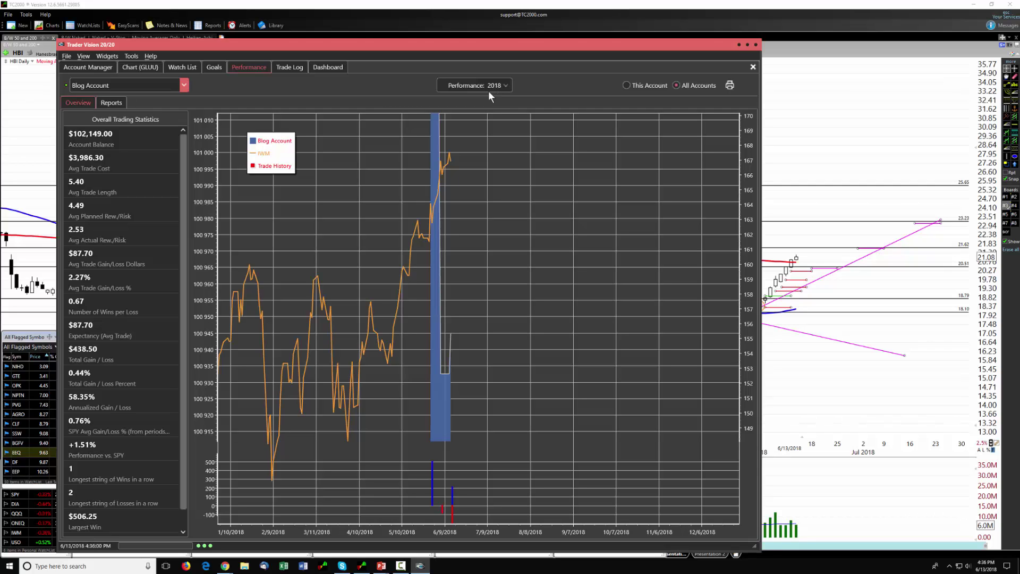
{"action": "left_click", "coordinate": [212, 68]}
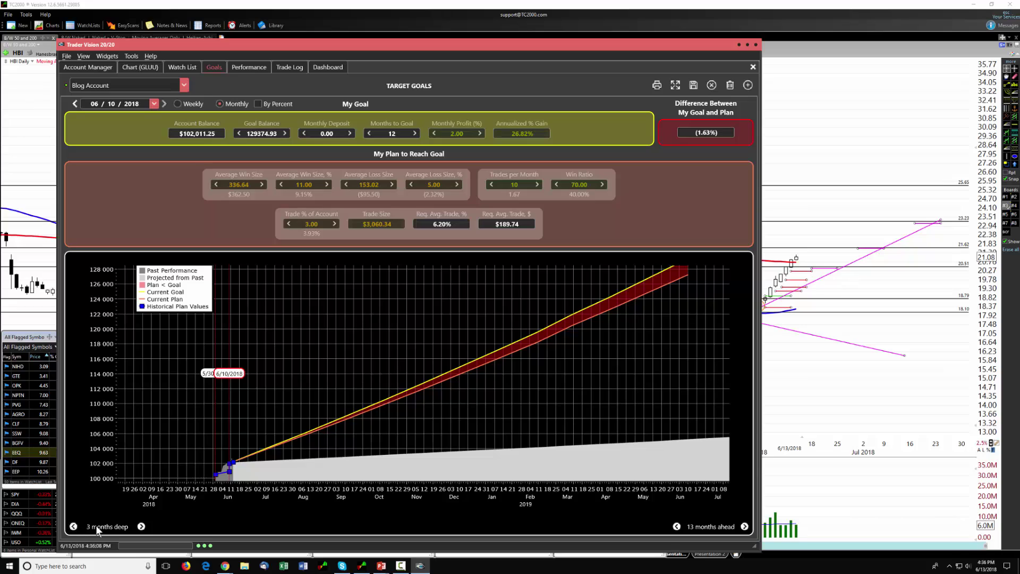
{"action": "left_click", "coordinate": [141, 527]}
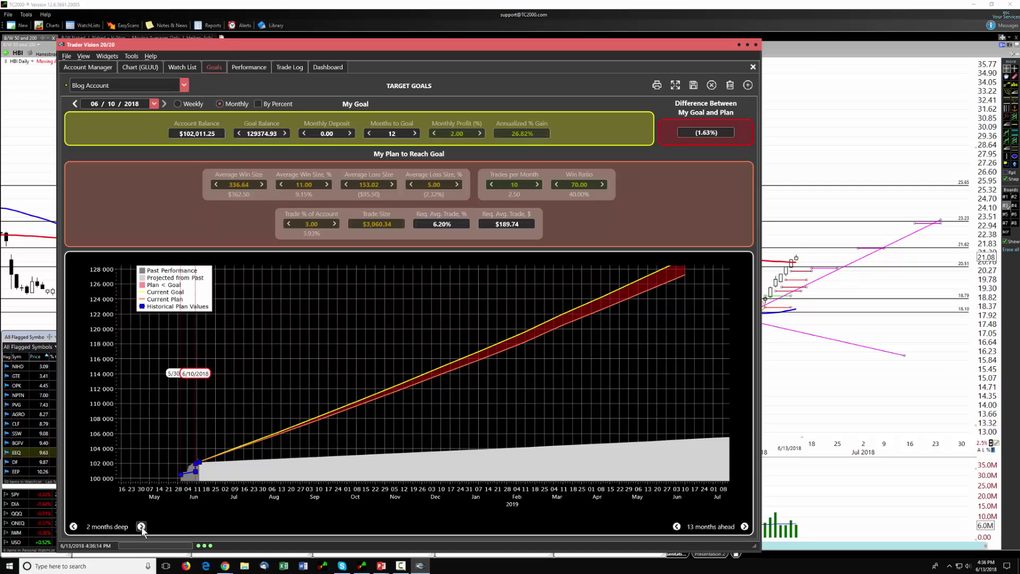
{"action": "left_click", "coordinate": [141, 526]}
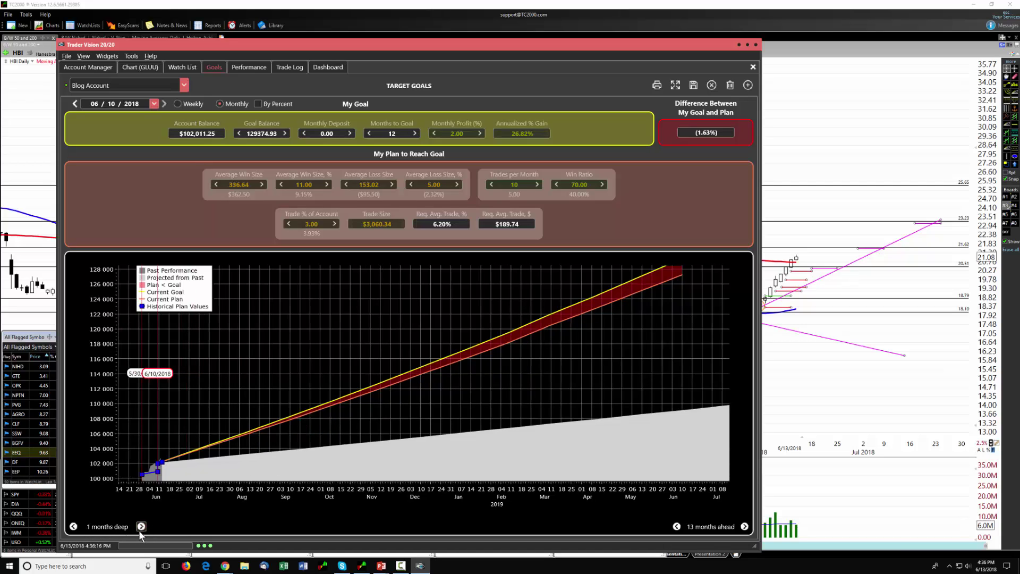
{"action": "left_click", "coordinate": [73, 526]}
{"action": "left_click", "coordinate": [72, 526]}
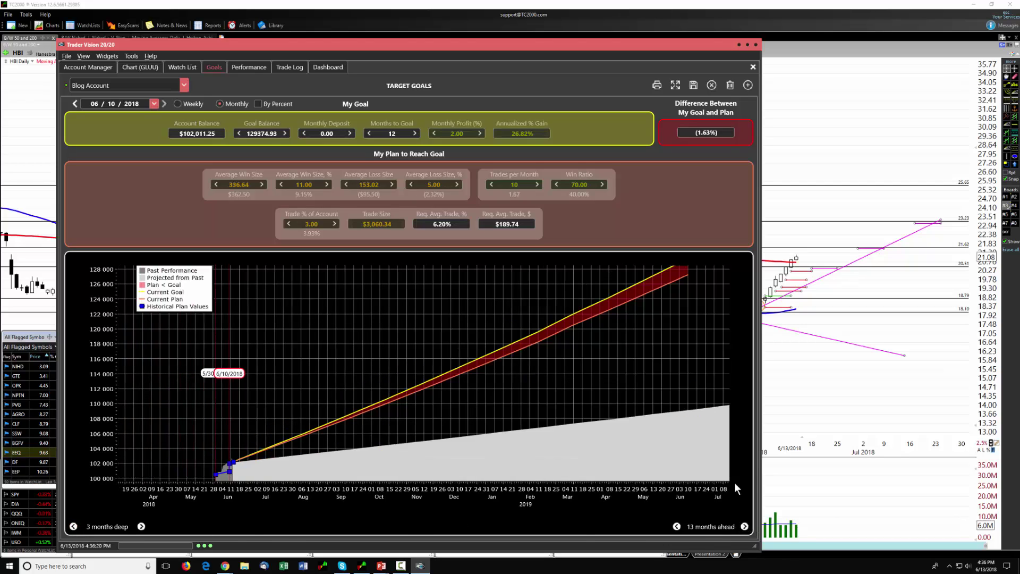
Shorten the goals chart's projection to 9 months and extend it to 12 months ahead
{"action": "left_click", "coordinate": [677, 527]}
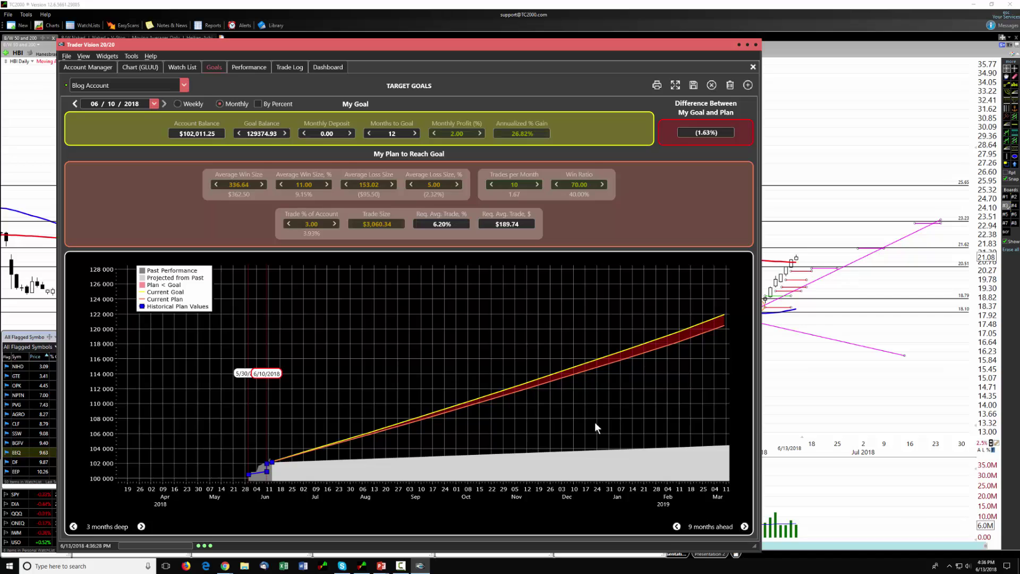
{"action": "left_click", "coordinate": [744, 527]}
{"action": "left_click", "coordinate": [745, 527]}
{"action": "left_click", "coordinate": [745, 526]}
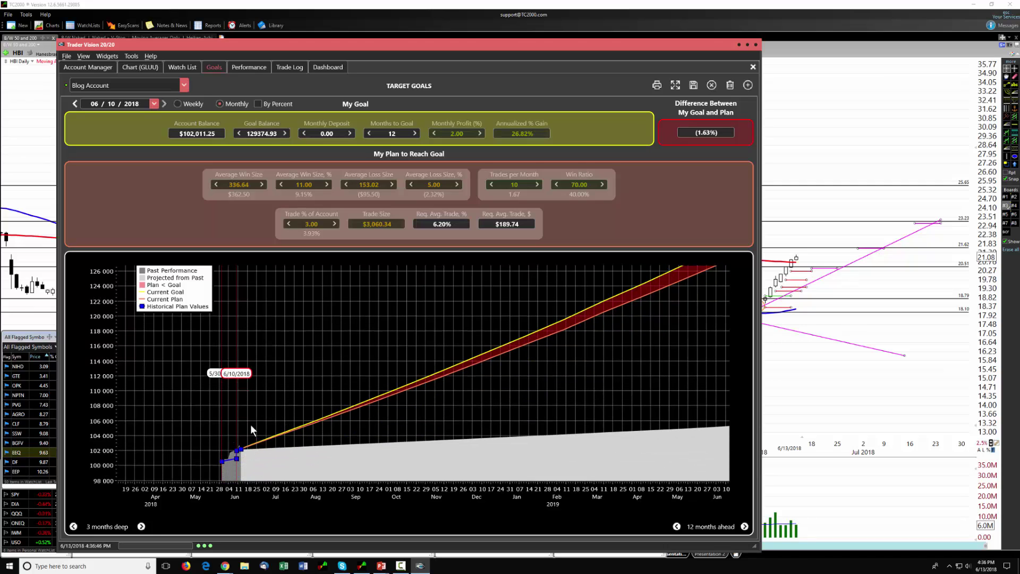
Zoom in on the goals chart around the 5/30/2018 and 6/10/2018 plan points, and restore the full view
{"action": "left_click_drag", "start_coordinate": [209, 429], "coordinate": [286, 471]}
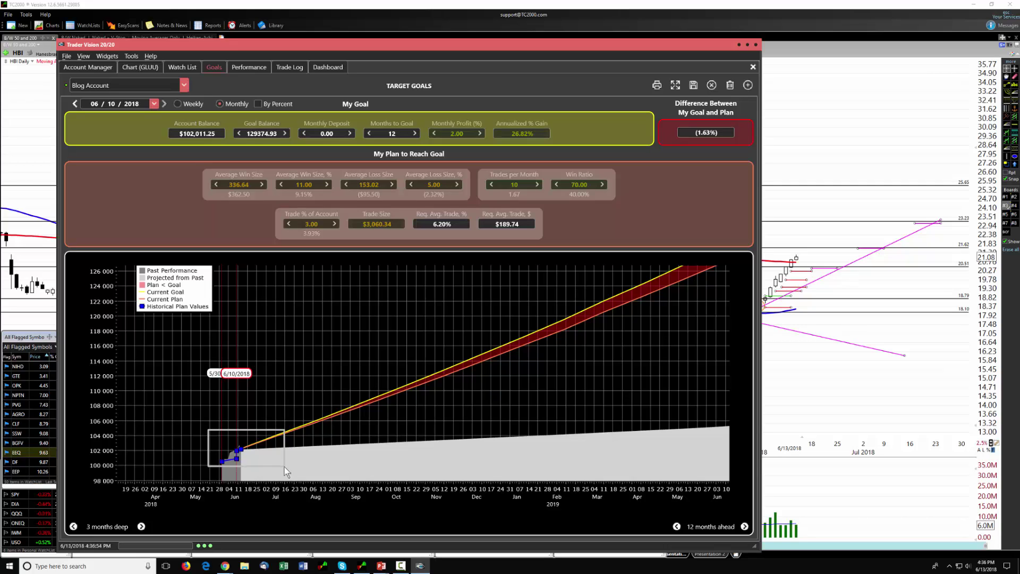
{"action": "left_click_drag", "start_coordinate": [285, 471], "coordinate": [286, 472]}
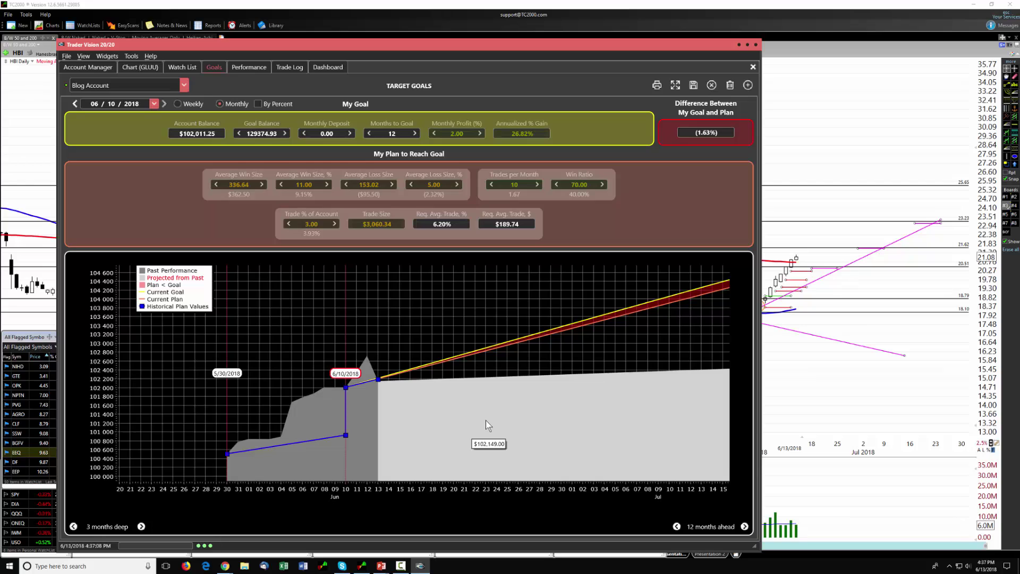
{"action": "left_click_drag", "start_coordinate": [485, 420], "coordinate": [415, 384]}
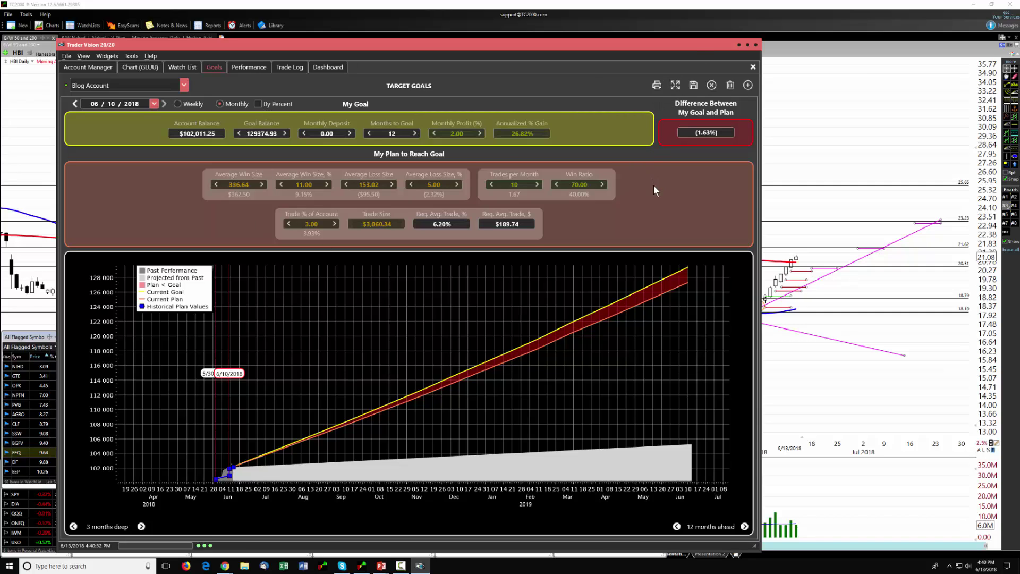
Open the 2018 trade log for the Sample Account to examine its closed and planned trades
{"action": "left_click", "coordinate": [291, 67]}
{"action": "left_click", "coordinate": [149, 88]}
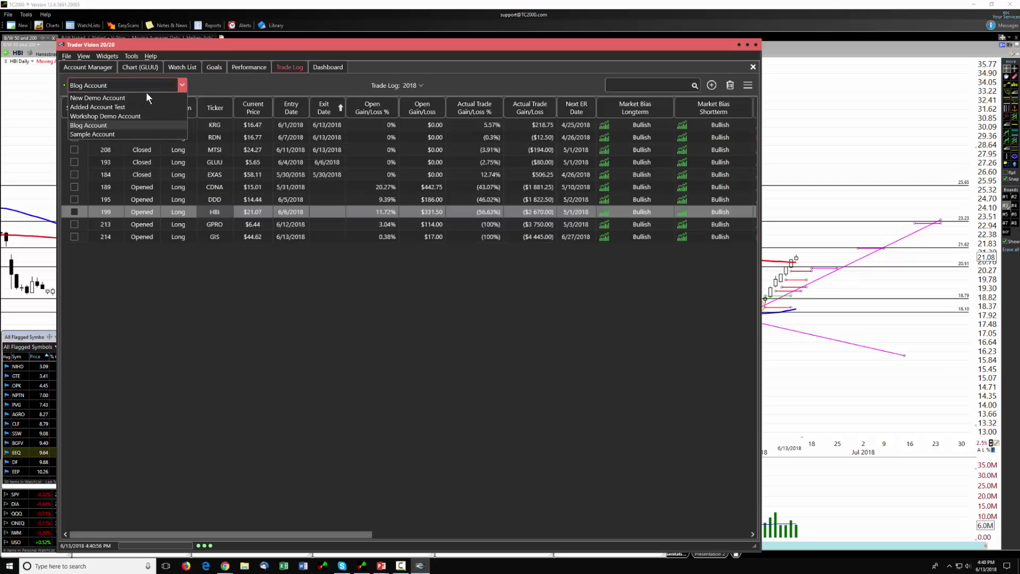
{"action": "left_click", "coordinate": [110, 133]}
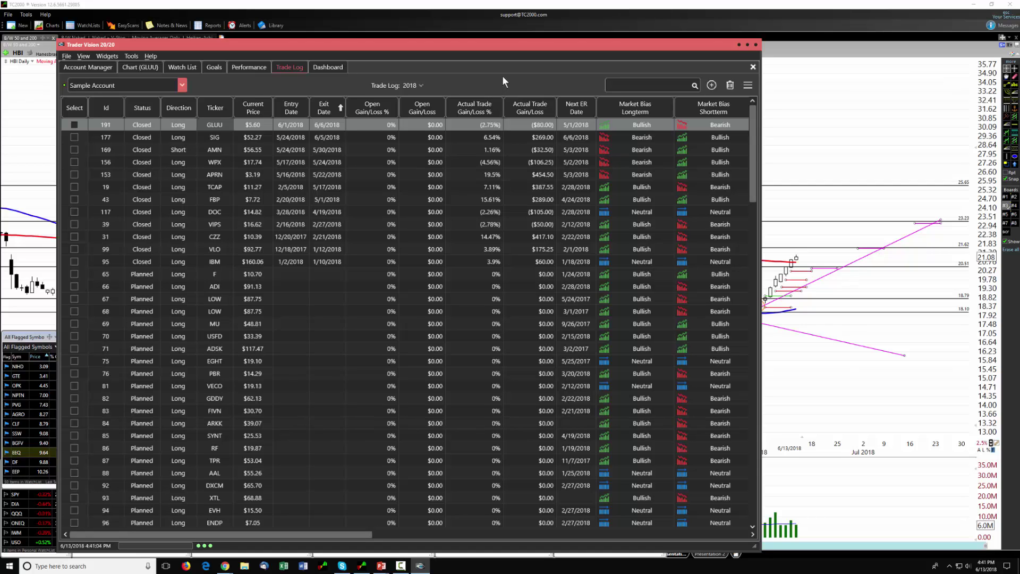
{"action": "left_click_drag", "start_coordinate": [509, 46], "coordinate": [511, 41]}
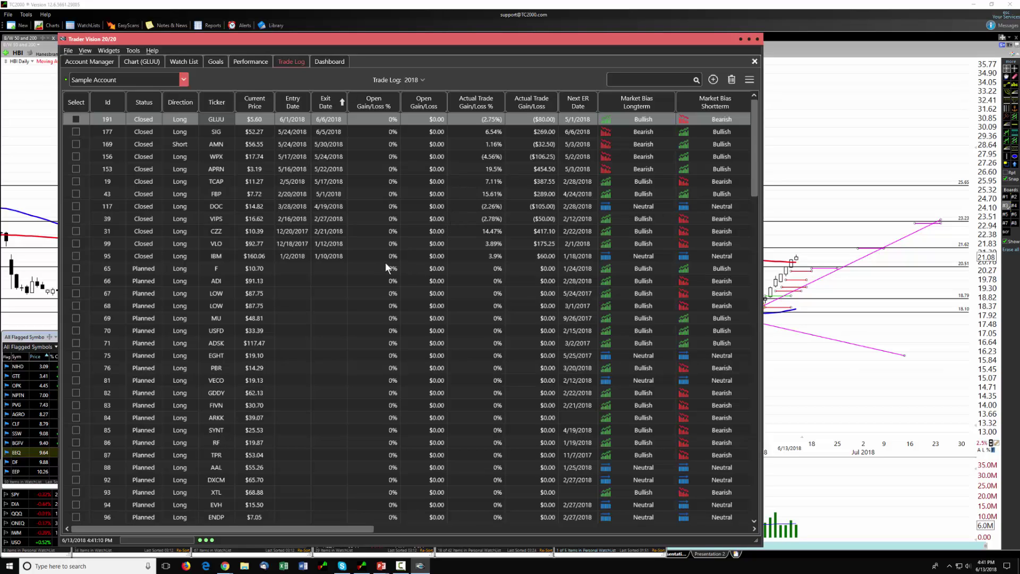
Switch to TC2000 and review the daily charts of the flagged symbols NIHD, GTE, OPK and NPTN
{"action": "left_click", "coordinate": [836, 154]}
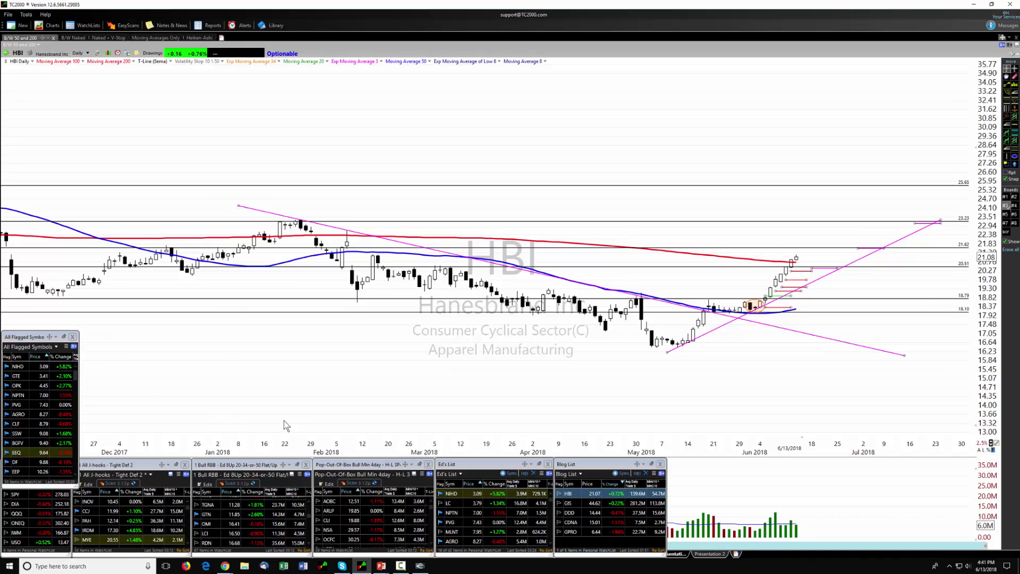
{"action": "left_click", "coordinate": [54, 366]}
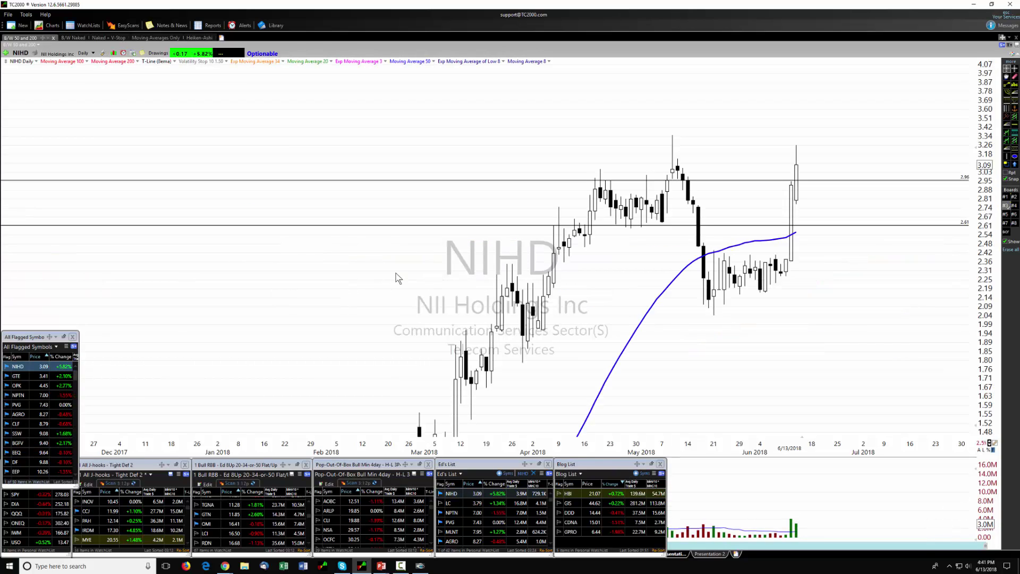
{"action": "left_click", "coordinate": [45, 377]}
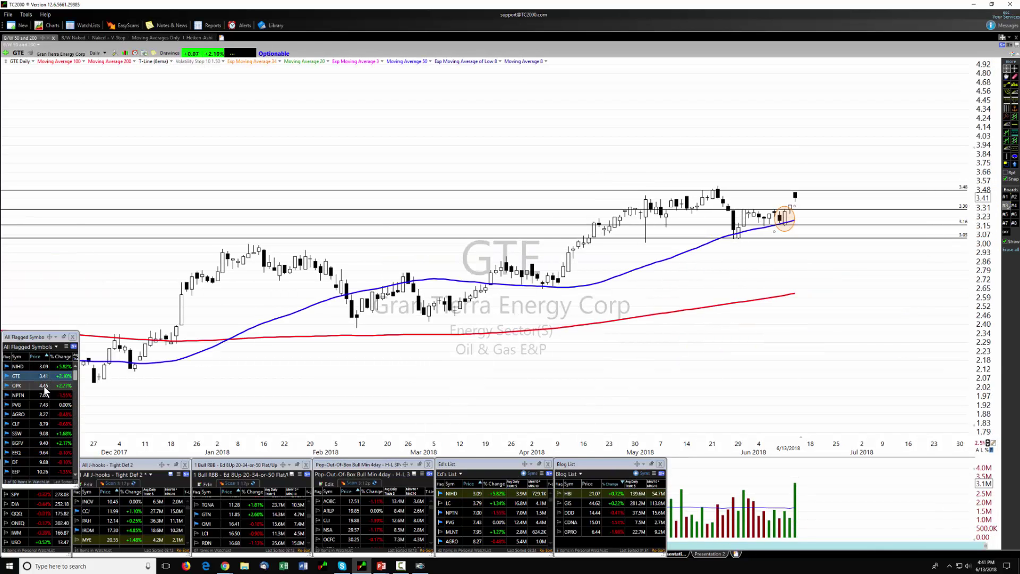
{"action": "left_click", "coordinate": [44, 387]}
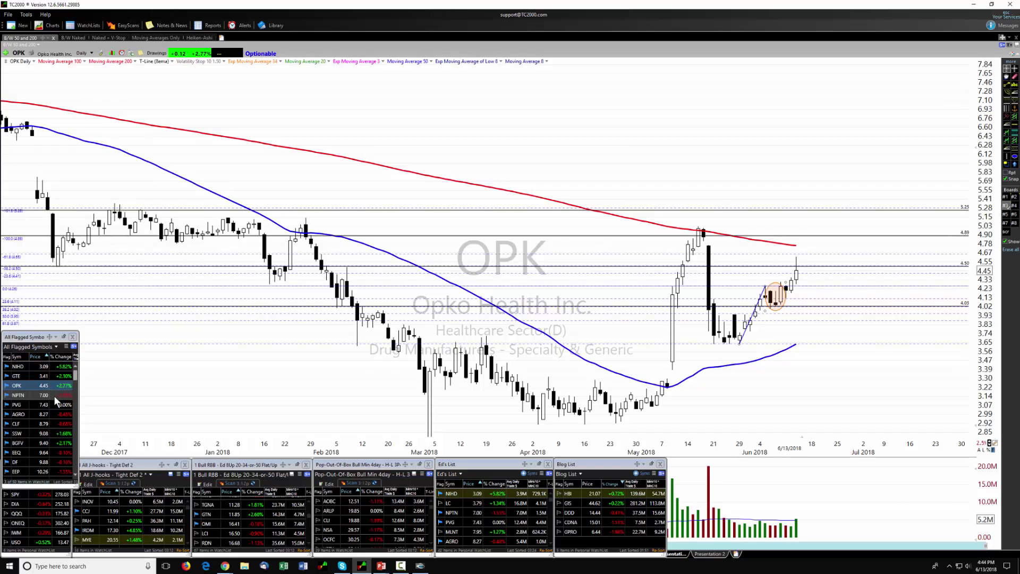
{"action": "left_click", "coordinate": [55, 395]}
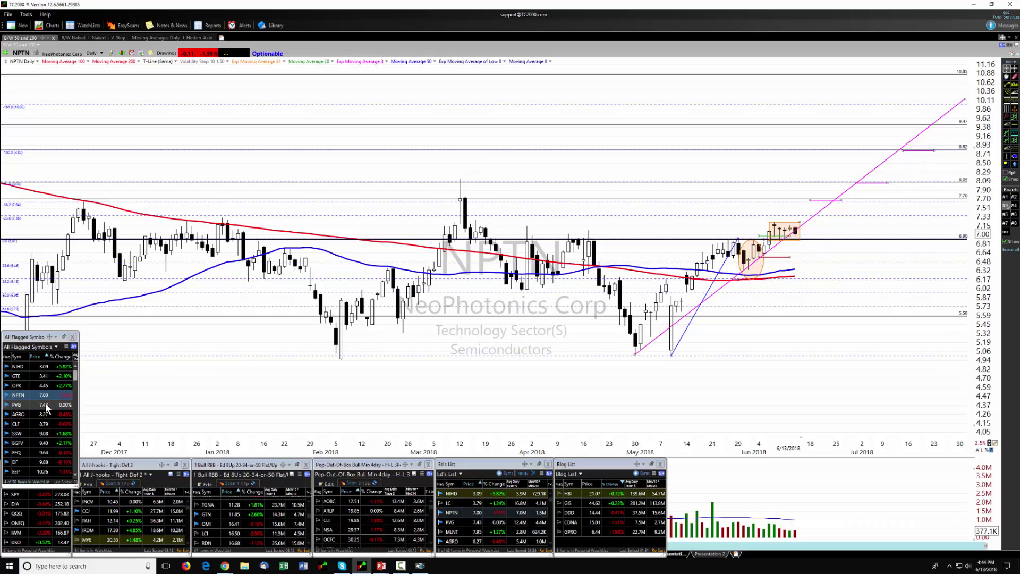
{"action": "left_click", "coordinate": [797, 234]}
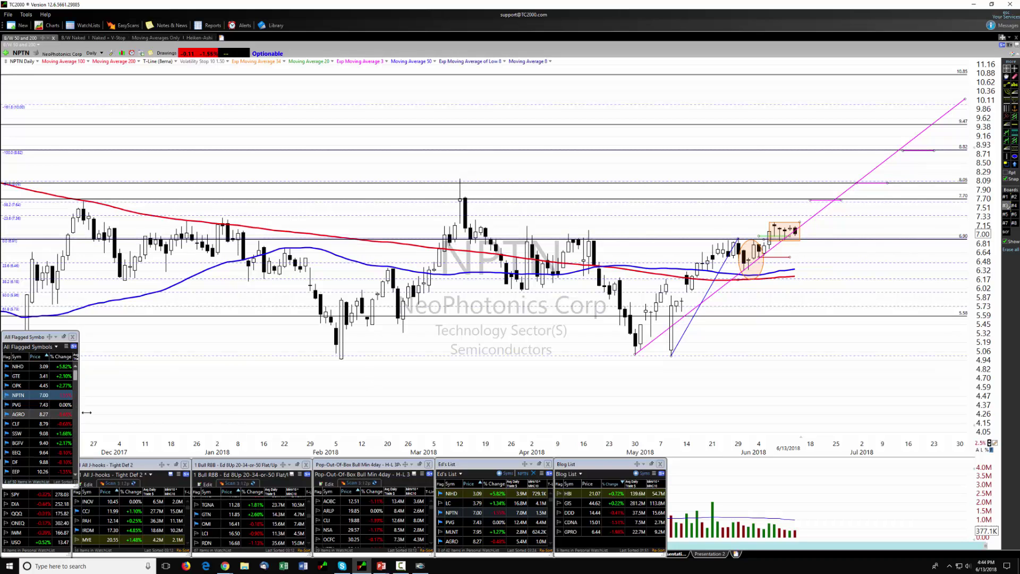
Review the daily charts of the flagged symbols PVG, AGRO, CLF, SSW and BGFV
{"action": "left_click", "coordinate": [49, 403]}
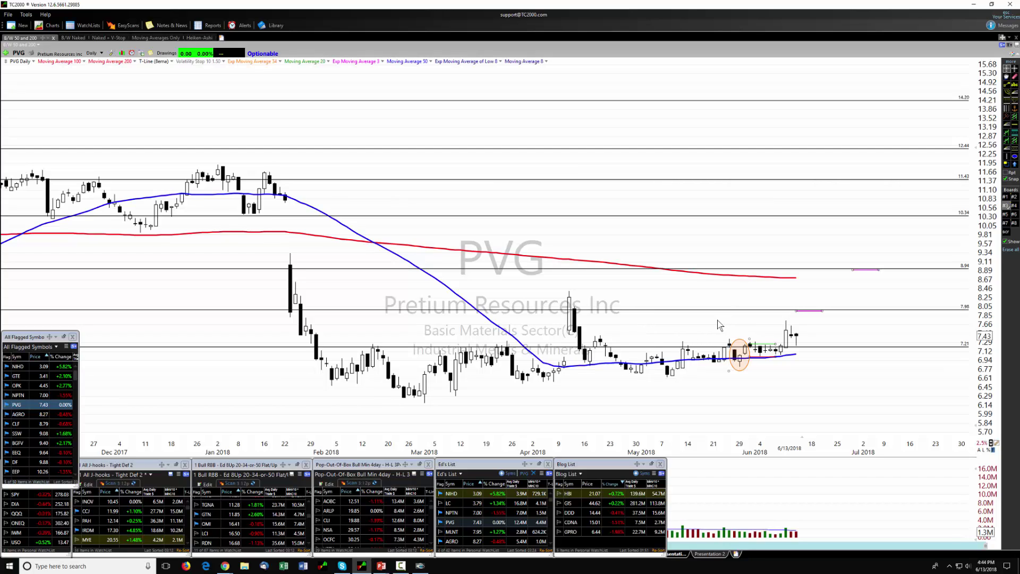
{"action": "key", "text": "Down"}
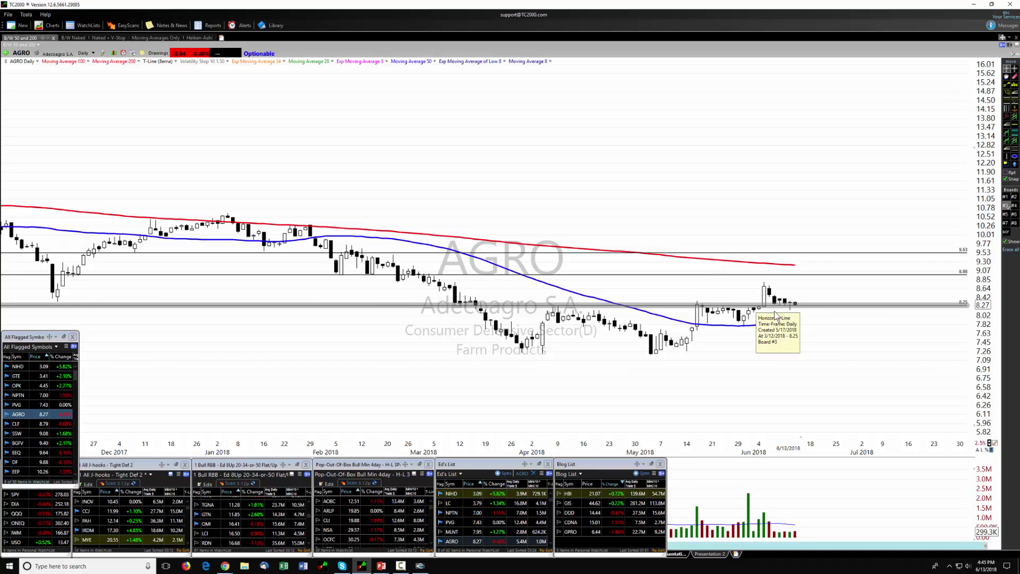
{"action": "left_click", "coordinate": [30, 423]}
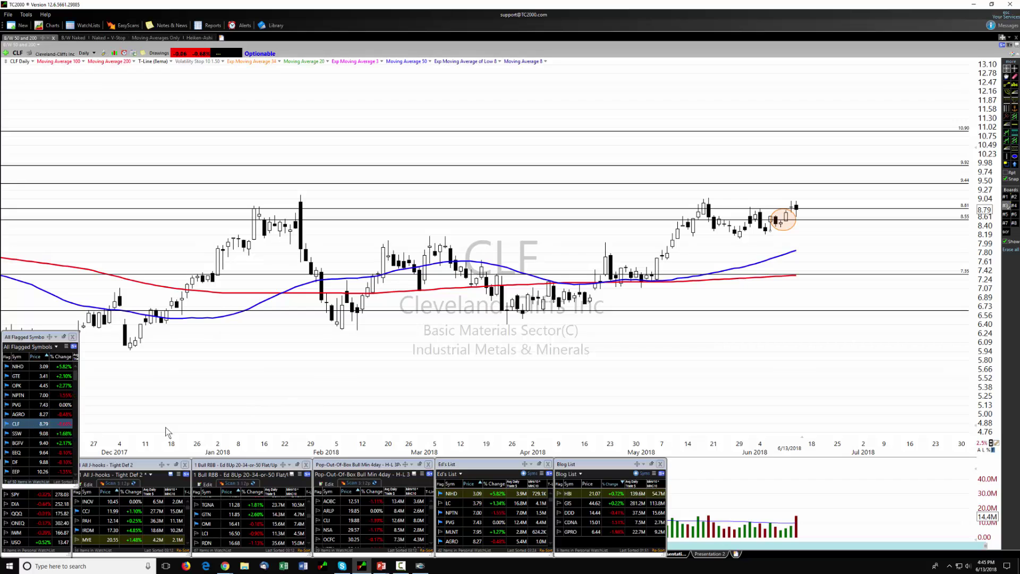
{"action": "left_click", "coordinate": [38, 436]}
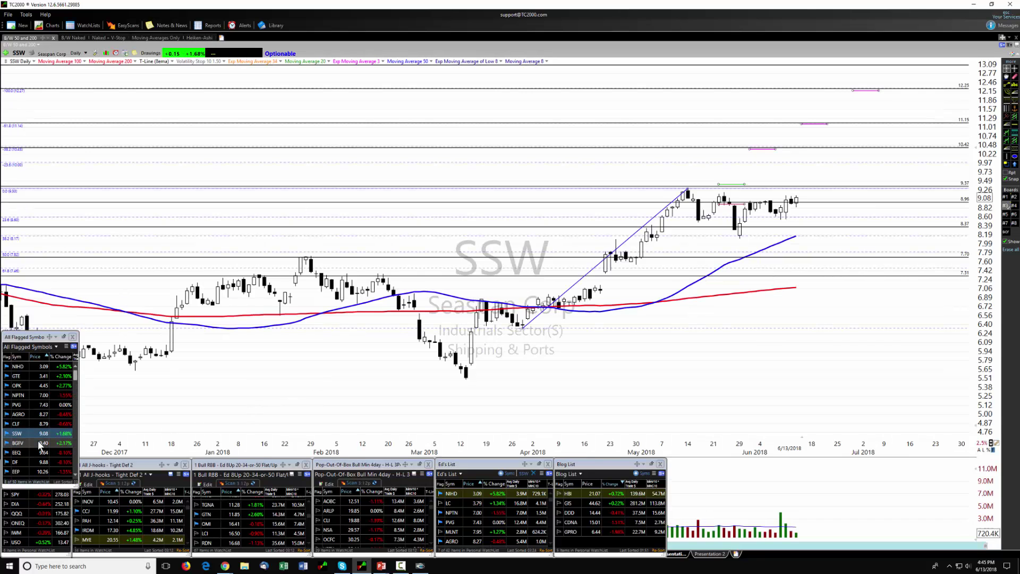
{"action": "left_click", "coordinate": [37, 442]}
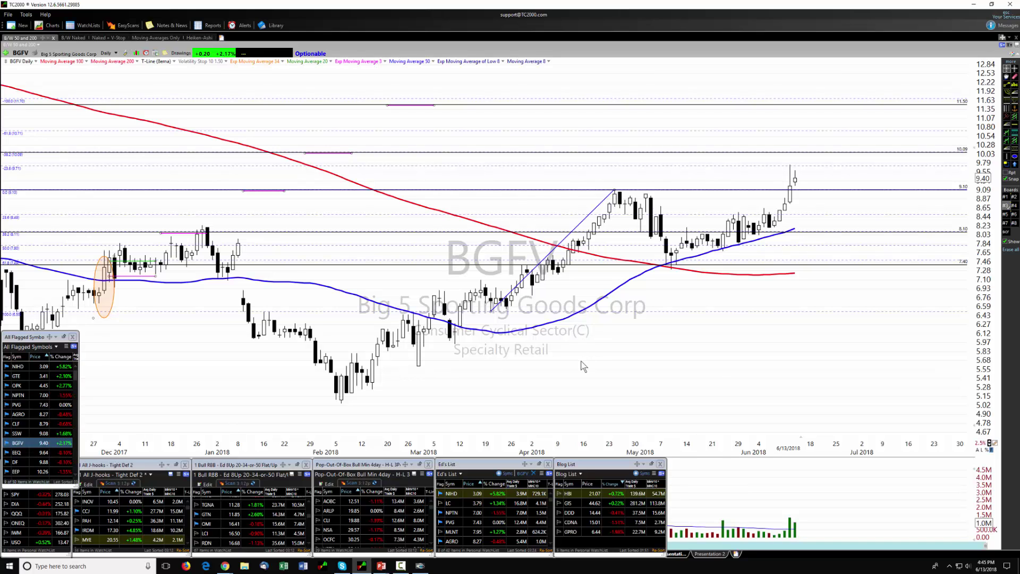
{"action": "scroll", "coordinate": [565, 371], "scroll_direction": "down", "scroll_amount": 1}
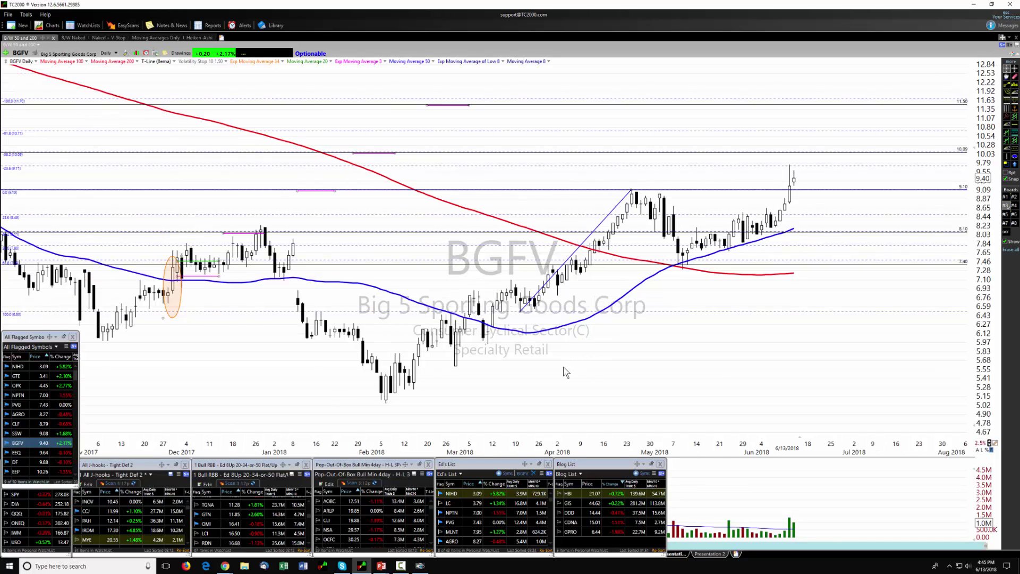
Examine BGFV's daily chart, comparing the spring rally with the upper target levels and the mid-2017 price gap
{"action": "scroll", "coordinate": [565, 371], "scroll_direction": "up", "scroll_amount": 1}
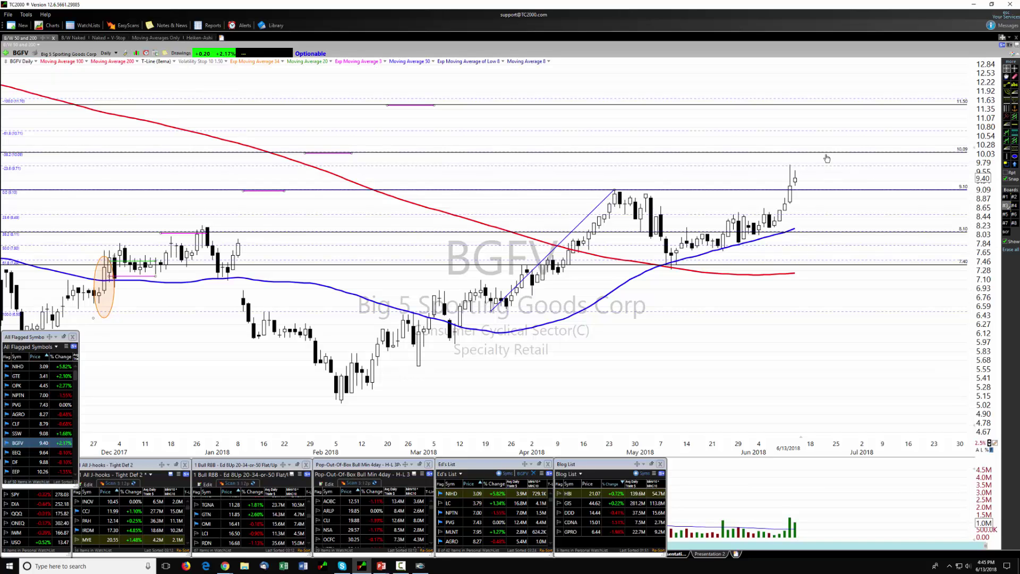
{"action": "mouse_move", "coordinate": [826, 159]}
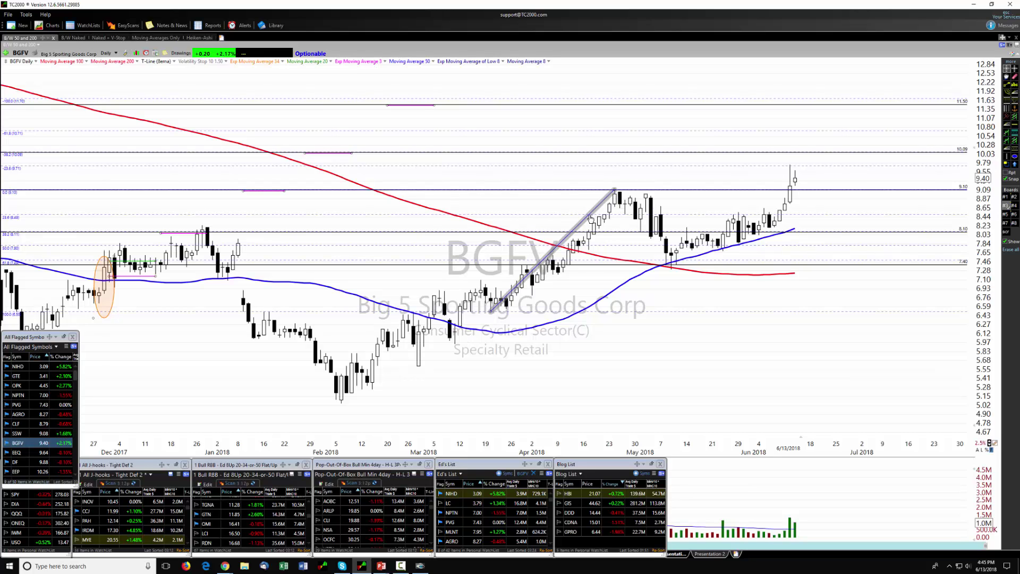
{"action": "mouse_move", "coordinate": [591, 218]}
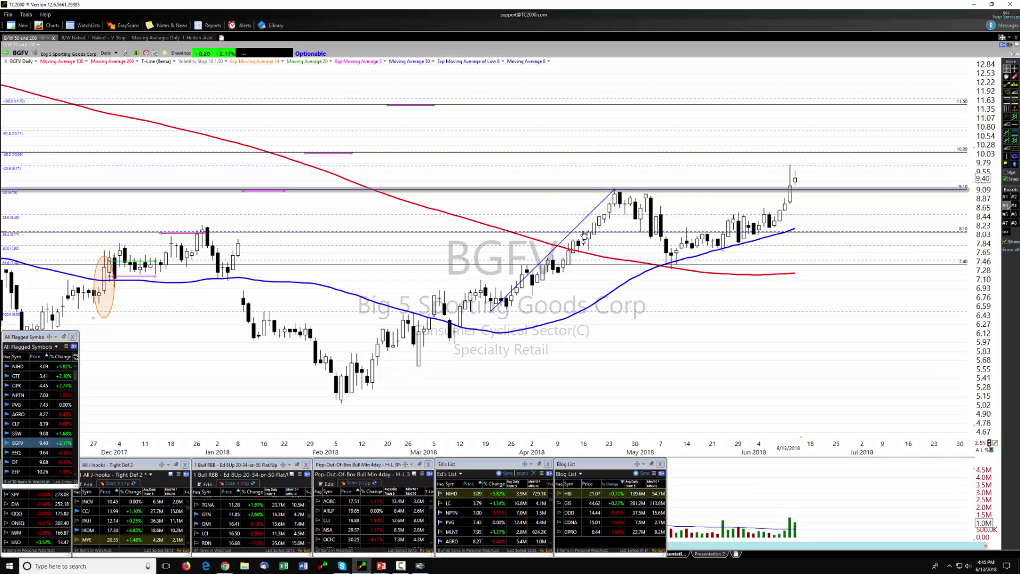
{"action": "scroll", "coordinate": [528, 170], "scroll_direction": "down", "scroll_amount": 5}
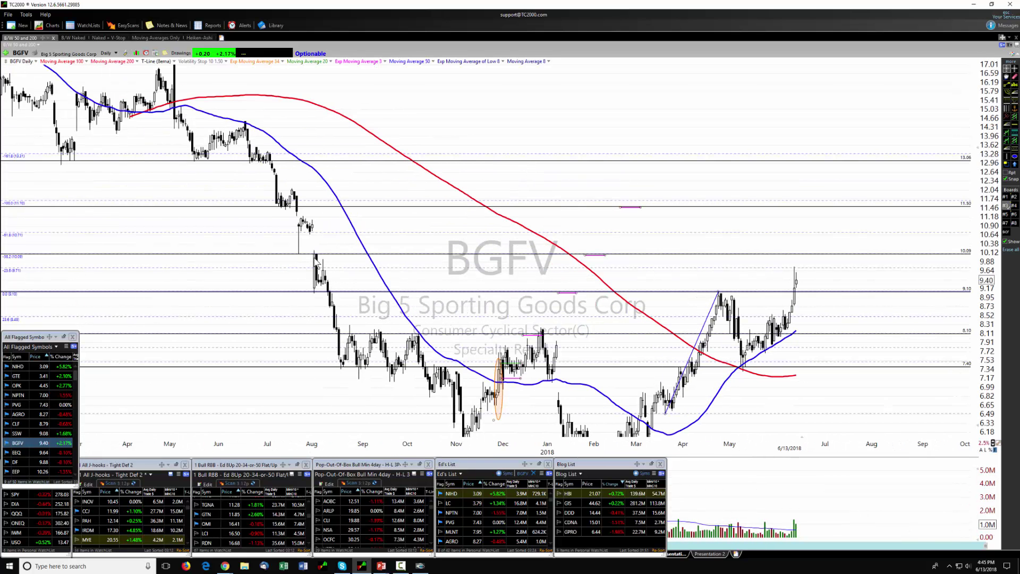
{"action": "left_click", "coordinate": [308, 234]}
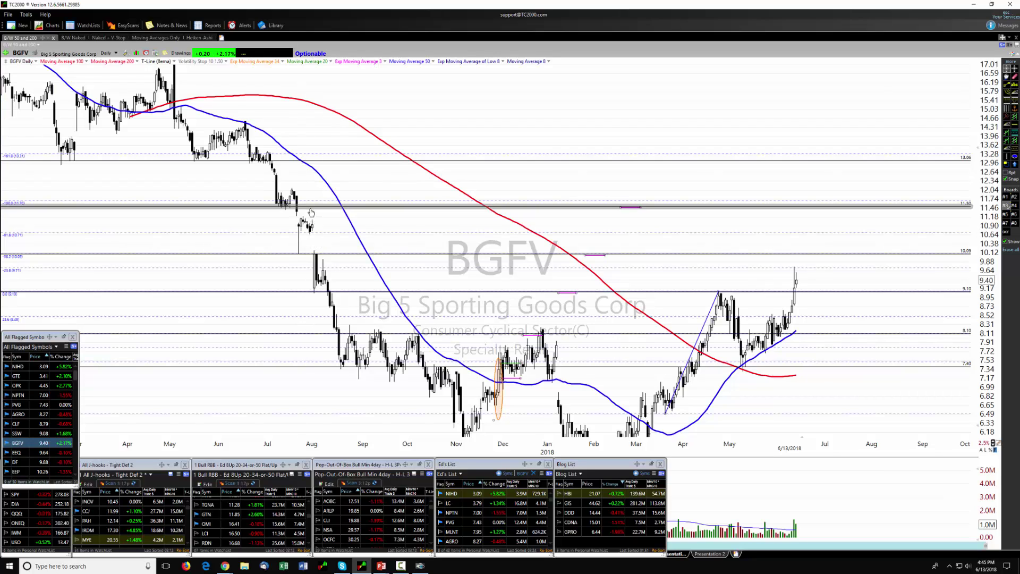
{"action": "scroll", "coordinate": [287, 285], "scroll_direction": "up", "scroll_amount": 5}
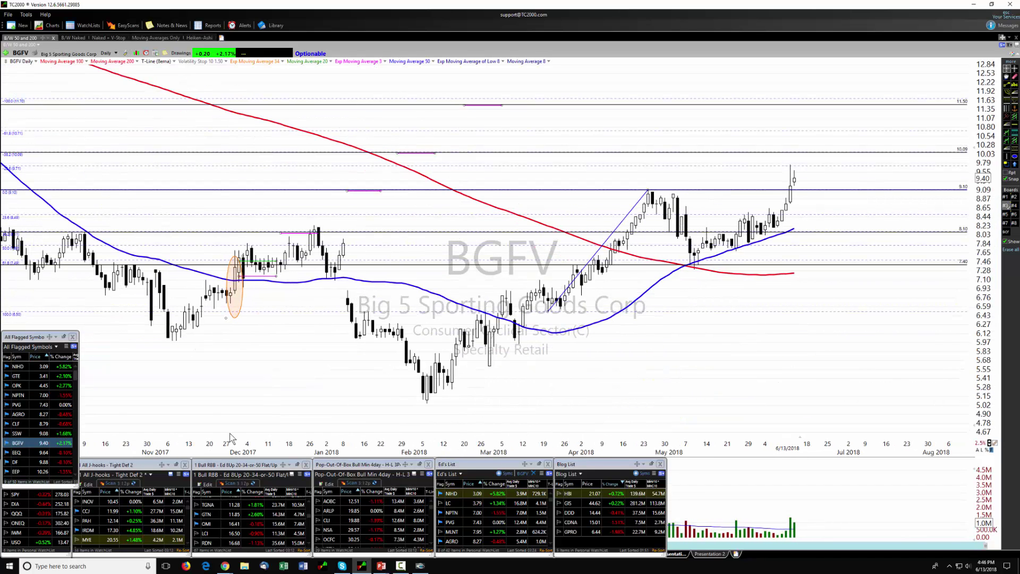
Show EEQ's daily chart and measure the distances from the stop line to the entry line and from entry to the first target
{"action": "left_click", "coordinate": [37, 452]}
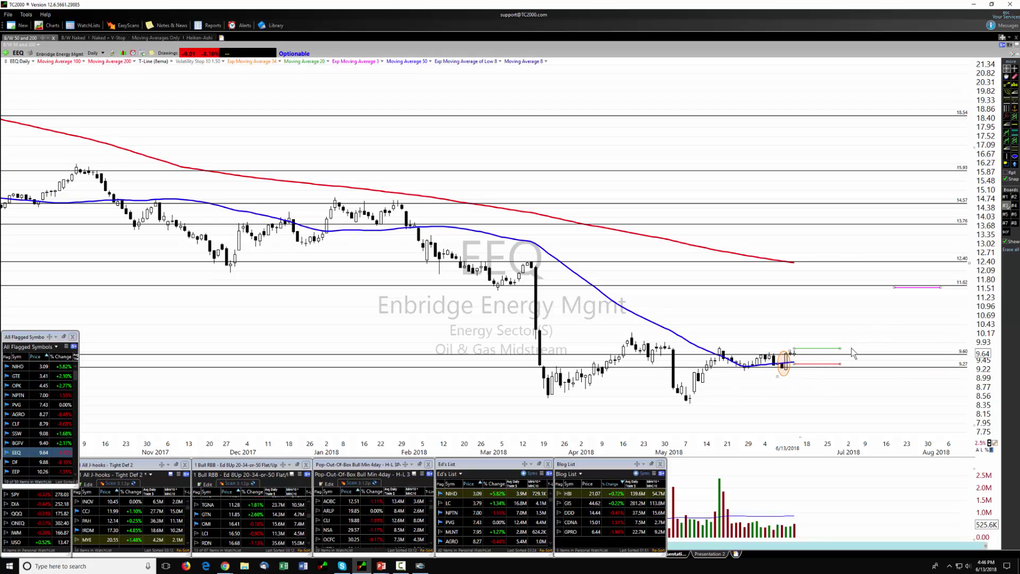
{"action": "left_click", "coordinate": [794, 376]}
{"action": "left_click_drag", "start_coordinate": [794, 376], "coordinate": [794, 364]}
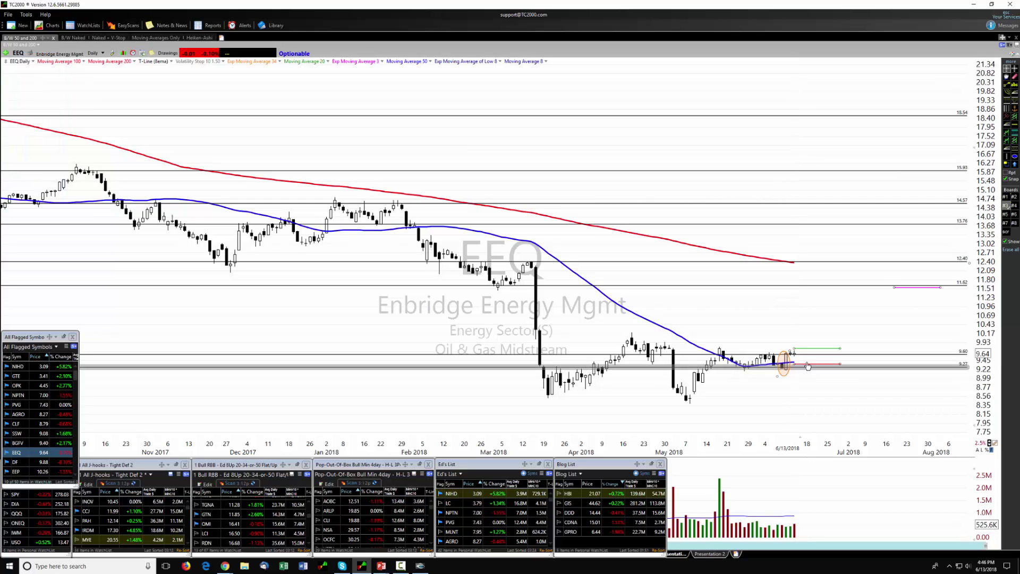
{"action": "mouse_move", "coordinate": [819, 352]}
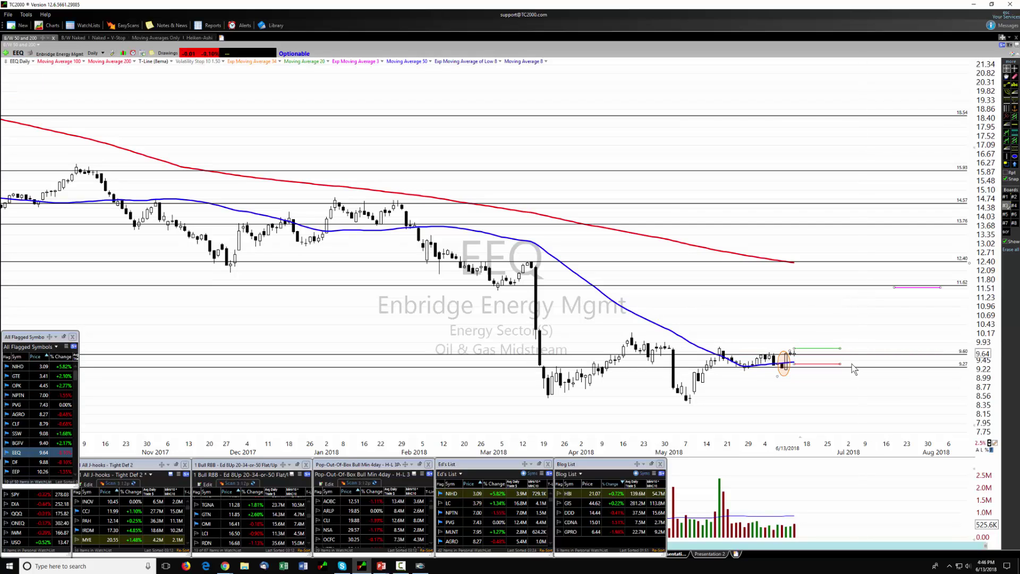
{"action": "left_click_drag", "start_coordinate": [853, 364], "coordinate": [856, 349]}
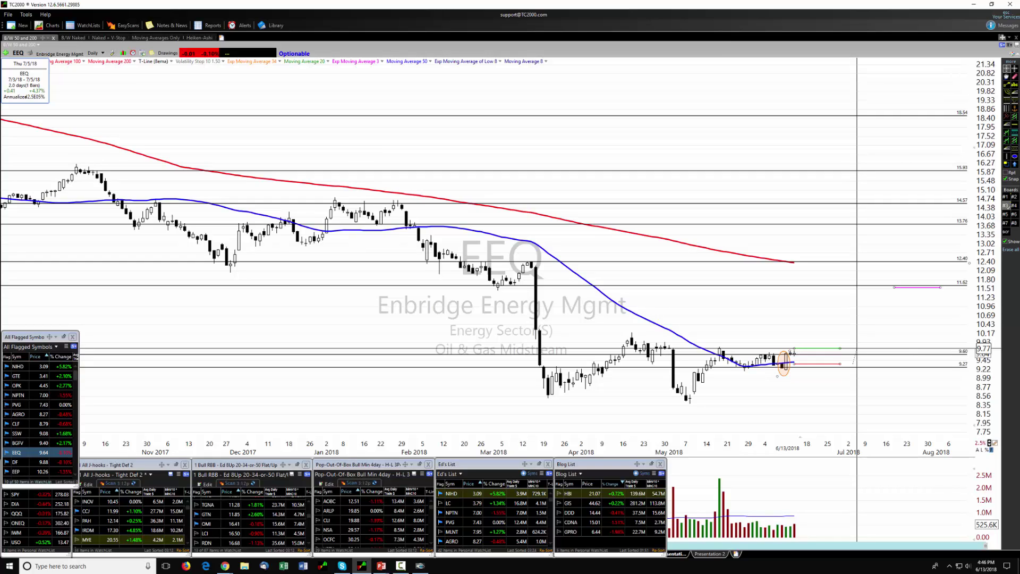
{"action": "left_click_drag", "start_coordinate": [856, 349], "coordinate": [878, 287]}
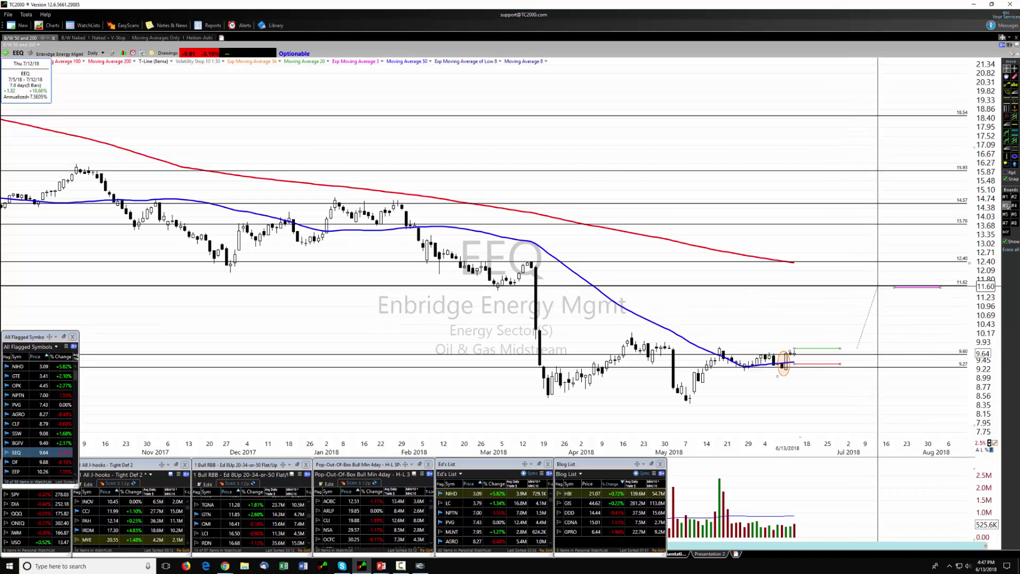
{"action": "left_click_drag", "start_coordinate": [878, 286], "coordinate": [876, 287]}
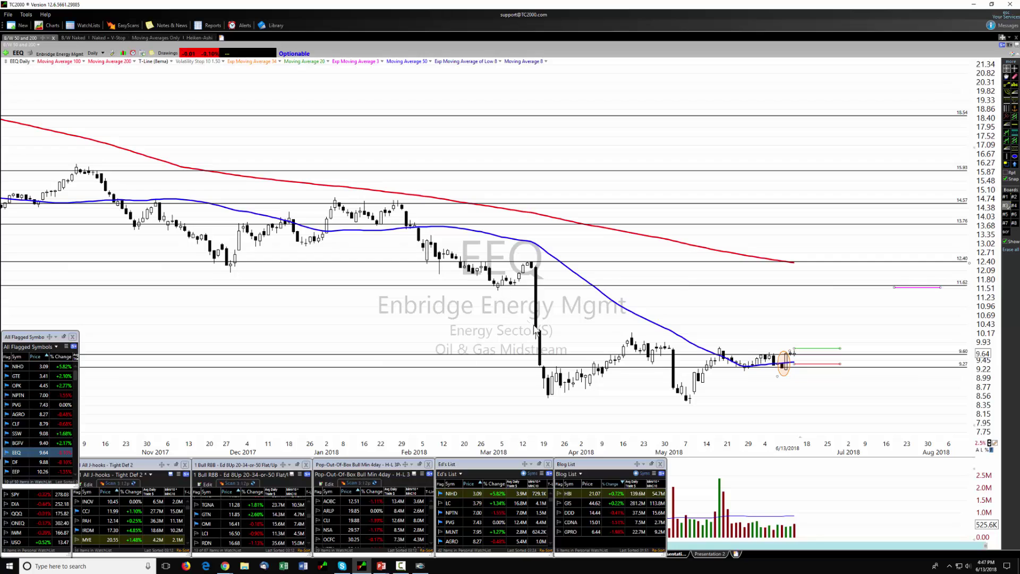
Check EEQ's weekly chart, and return to the daily chart with both target lines in view
{"action": "key", "text": "w"}
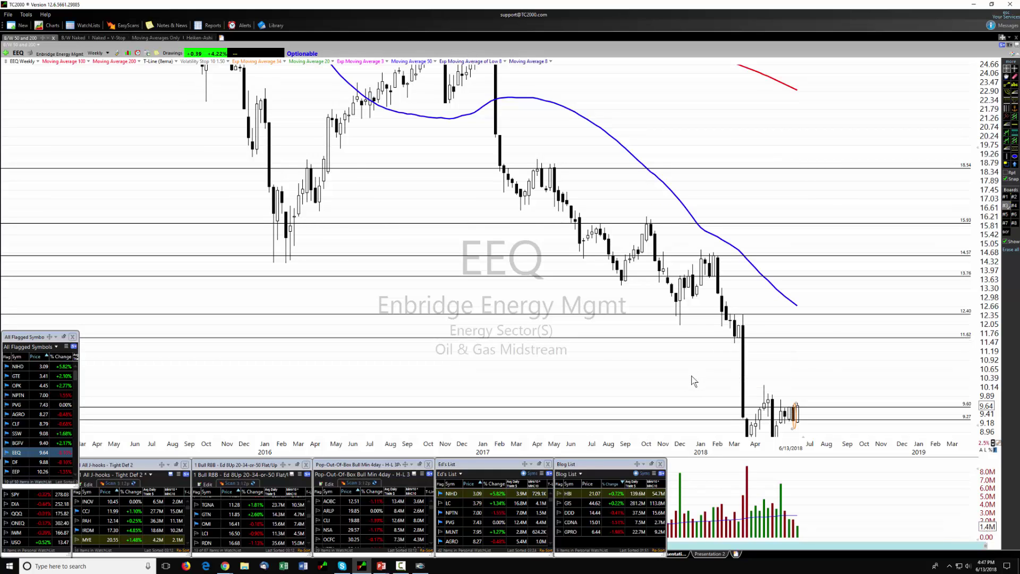
{"action": "scroll", "coordinate": [612, 361], "scroll_direction": "down", "scroll_amount": 1}
{"action": "scroll", "coordinate": [611, 363], "scroll_direction": "up", "scroll_amount": 1}
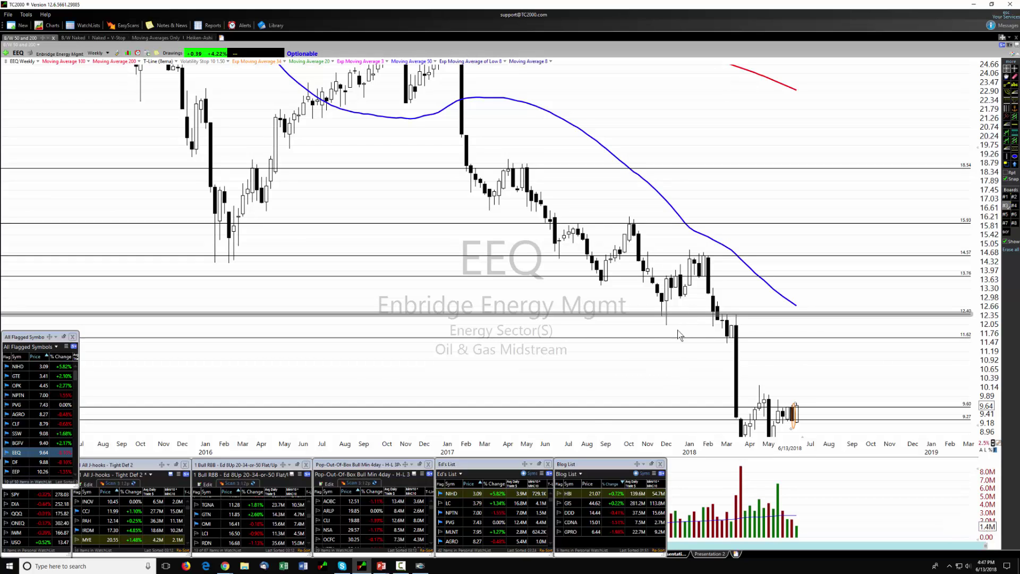
{"action": "key", "text": "d"}
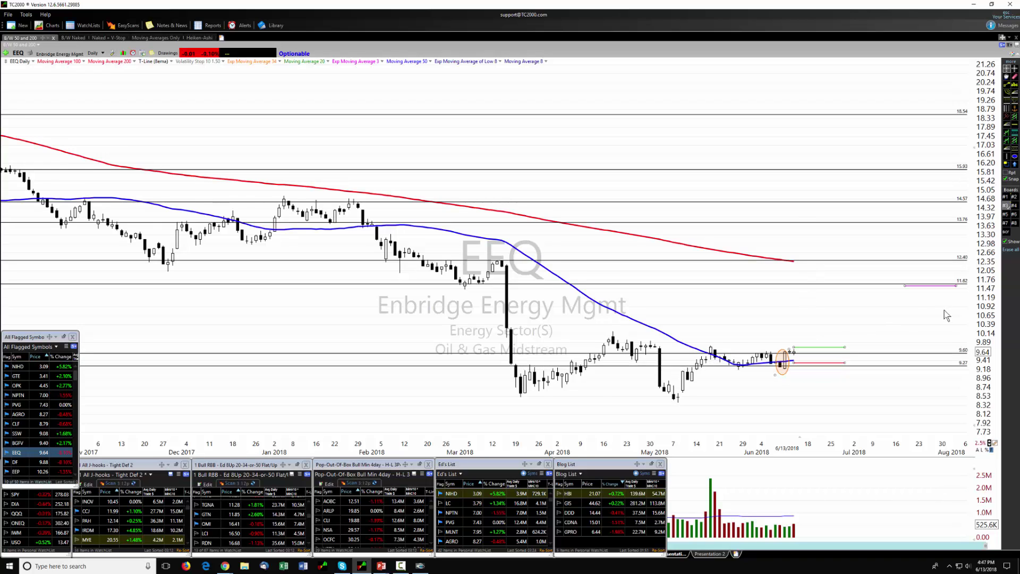
{"action": "scroll", "coordinate": [909, 317], "scroll_direction": "down", "scroll_amount": 2}
{"action": "scroll", "coordinate": [935, 306], "scroll_direction": "down", "scroll_amount": 2}
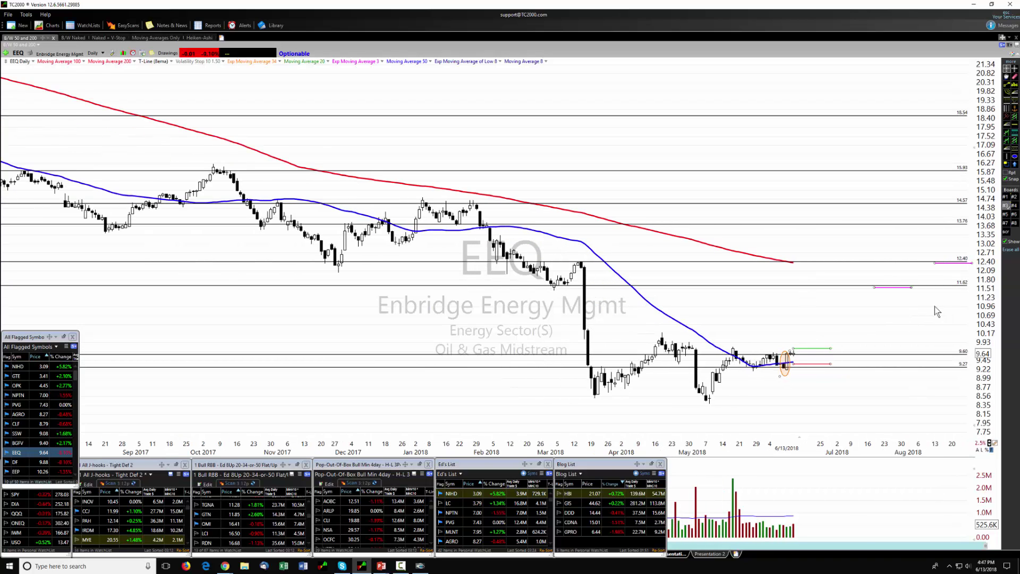
{"action": "scroll", "coordinate": [935, 306], "scroll_direction": "down", "scroll_amount": 1}
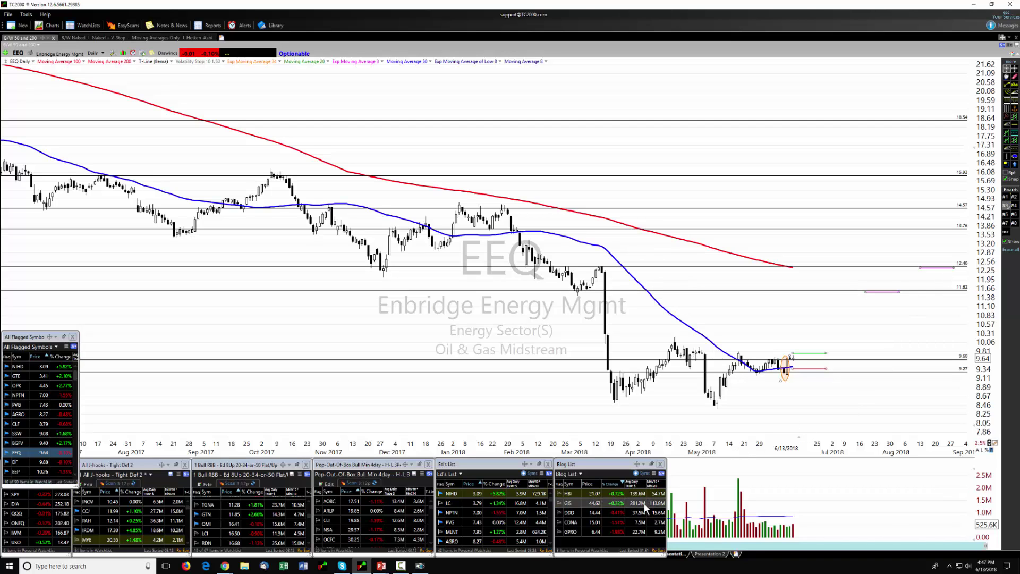
Switch to Trader Vision 20/20, confirm EEQ as the planned long trade's ticker, and apply the 1 Entry + 2 Exit plan template
{"action": "left_click", "coordinate": [420, 566]}
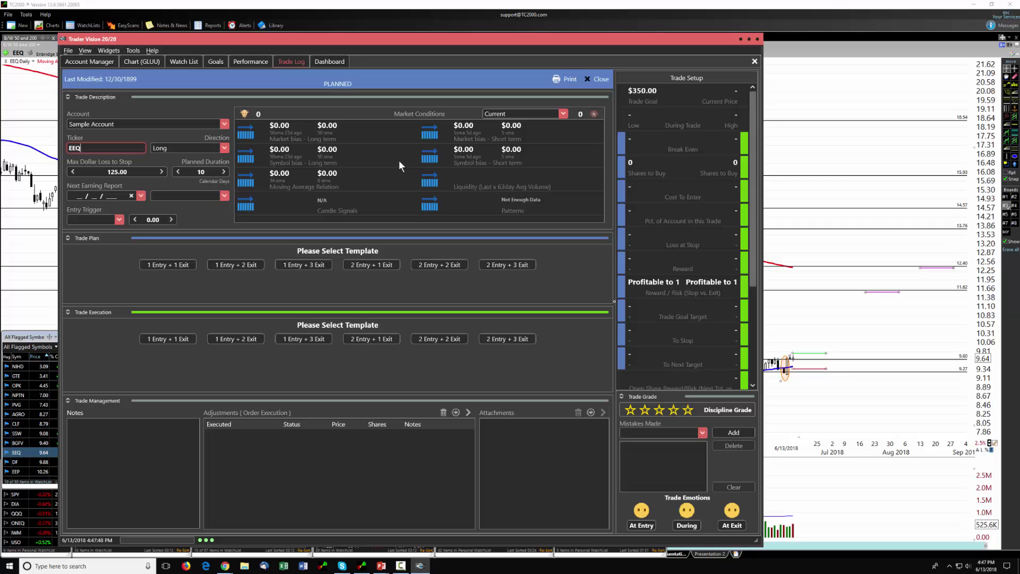
{"action": "key", "text": "Tab"}
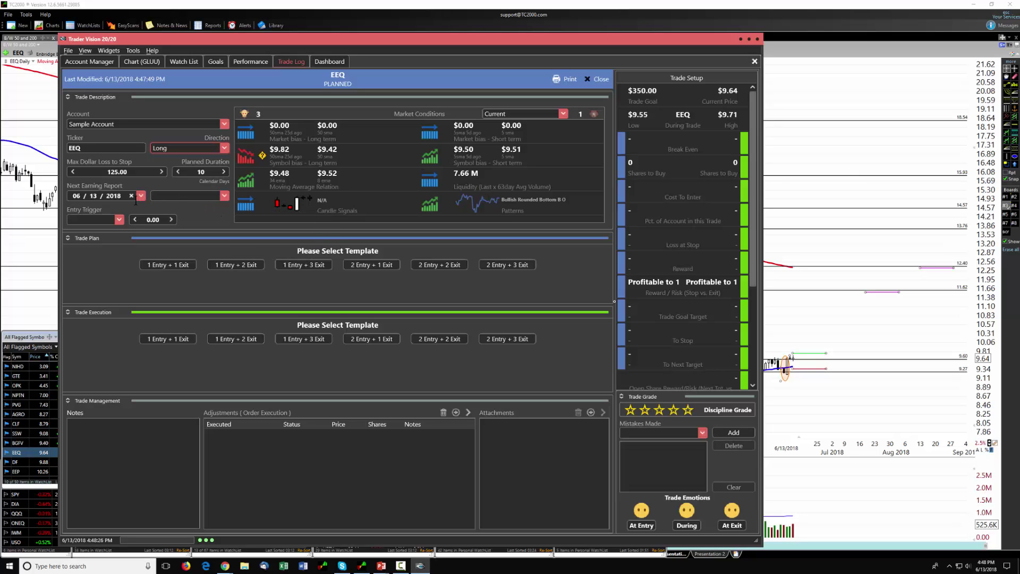
{"action": "left_click", "coordinate": [226, 265]}
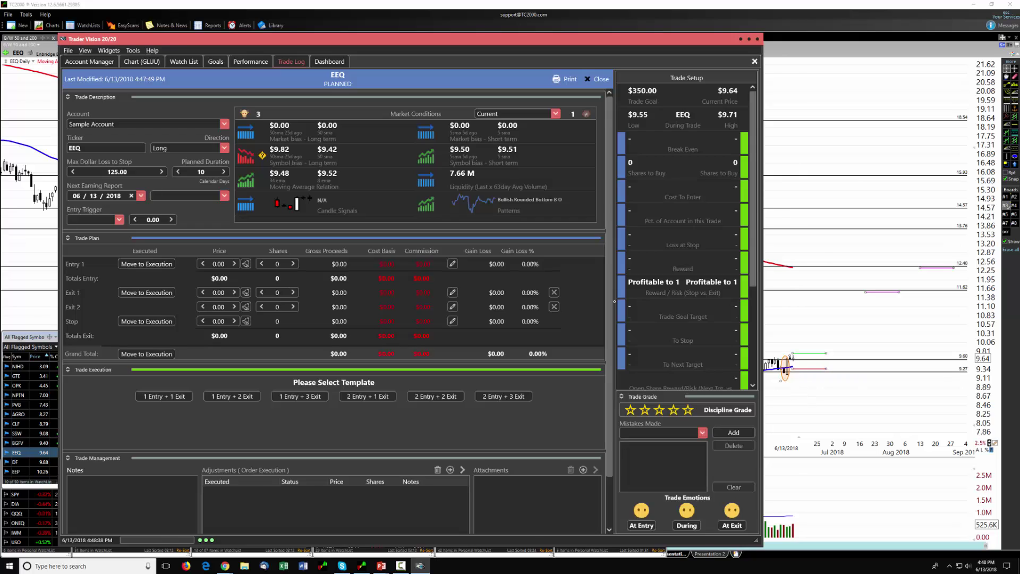
Check the entry line on EEQ's chart in TC2000, and set the trade plan's Entry 1 price to 9.75 in Trader Vision 20/20
{"action": "left_click", "coordinate": [798, 390]}
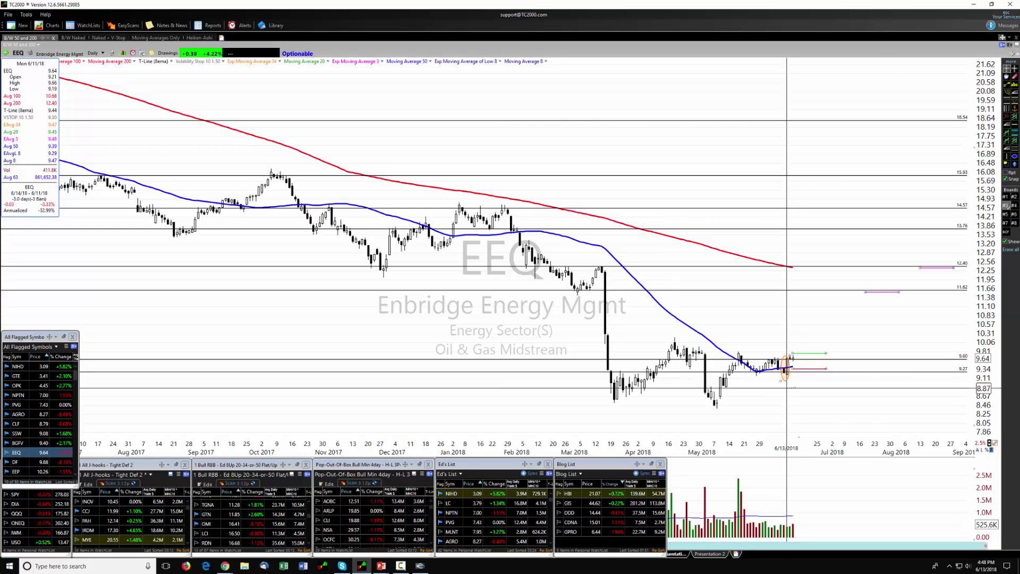
{"action": "left_click", "coordinate": [739, 392]}
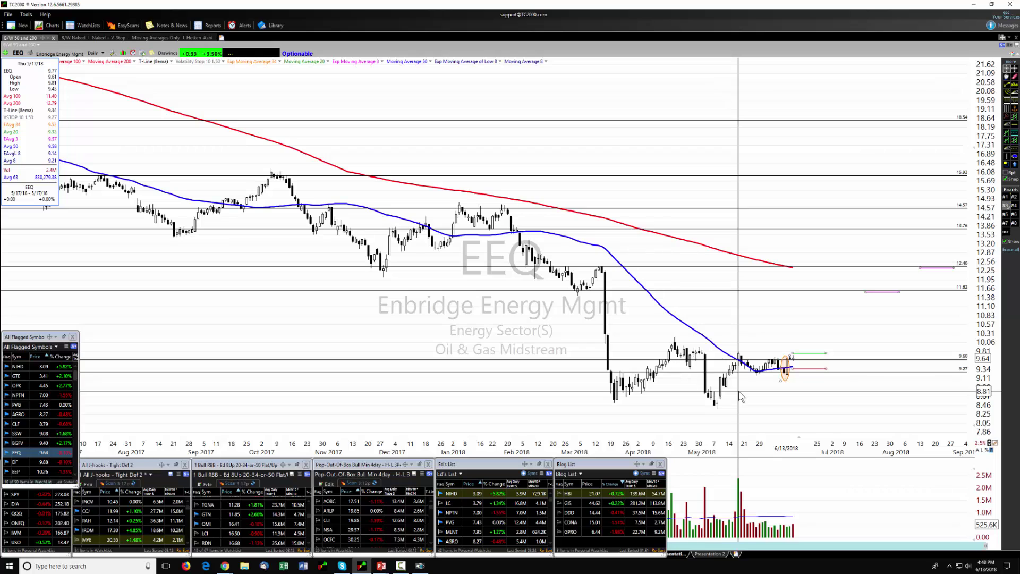
{"action": "left_click_drag", "start_coordinate": [741, 396], "coordinate": [903, 369]}
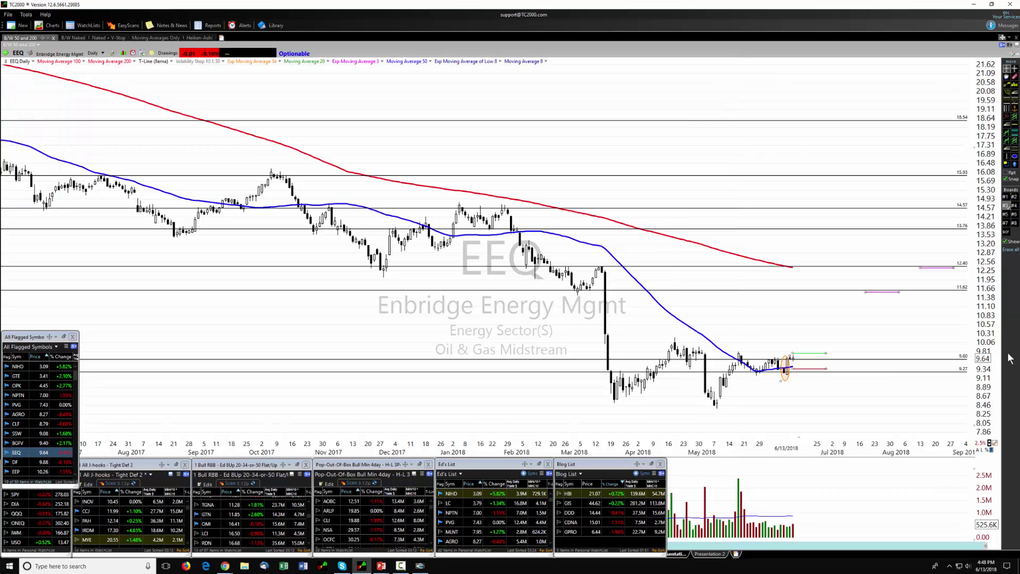
{"action": "left_click", "coordinate": [951, 353]}
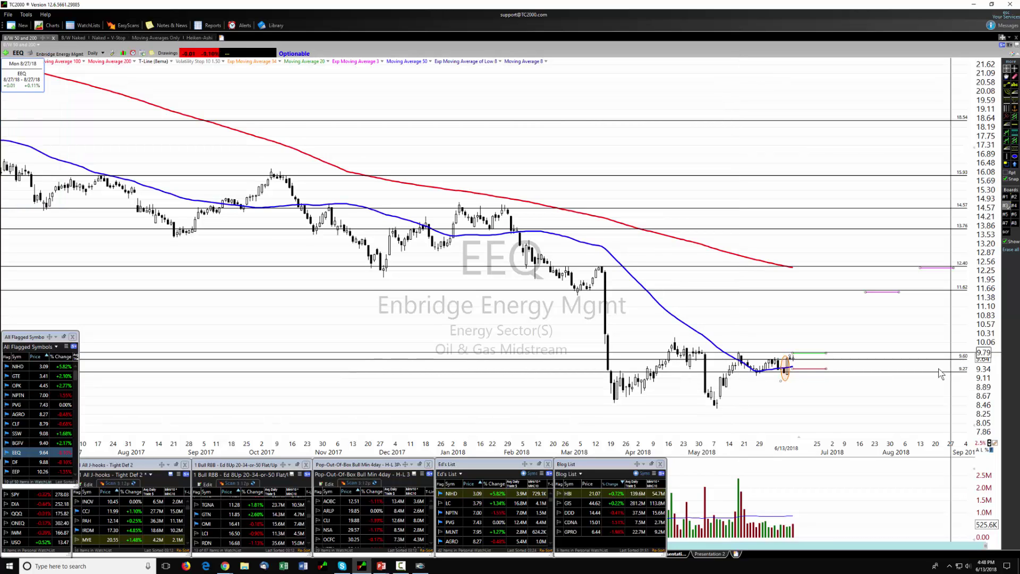
{"action": "left_click", "coordinate": [419, 565]}
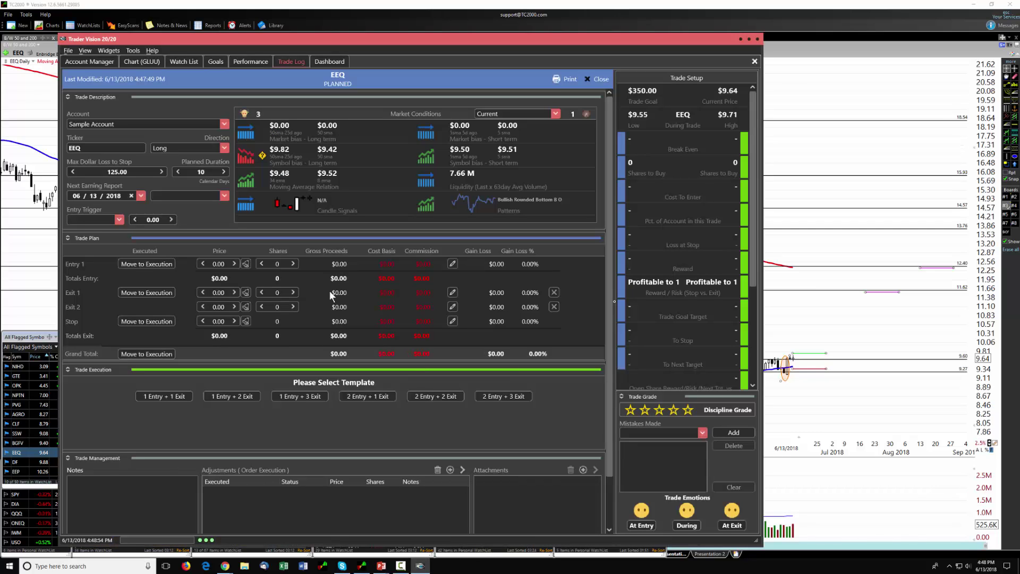
{"action": "left_click", "coordinate": [221, 264]}
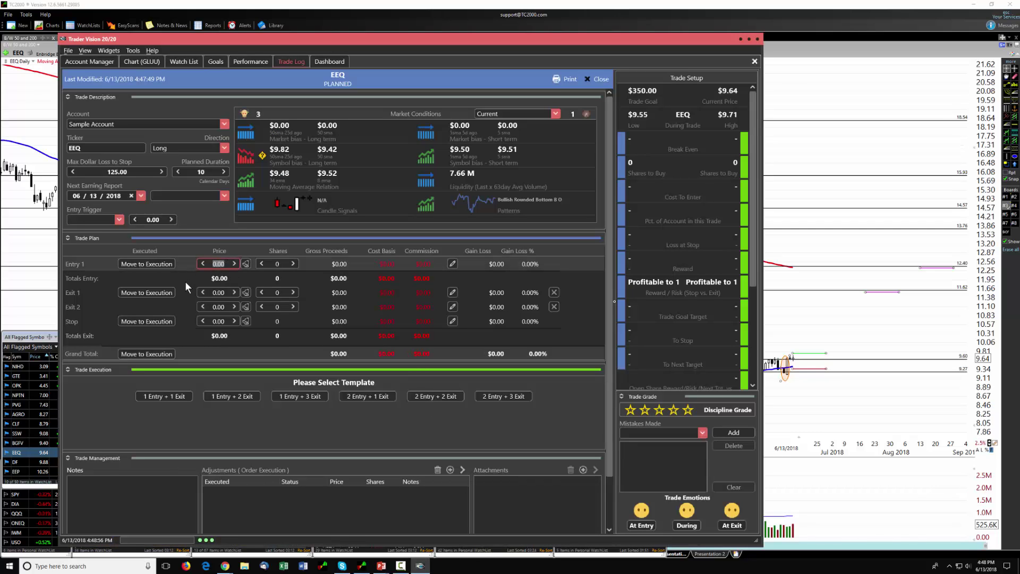
{"action": "type", "text": "9.75"}
Set the planned exit prices to 11.55 for Exit 1 and 12.35 for Exit 2
{"action": "left_click", "coordinate": [221, 292]}
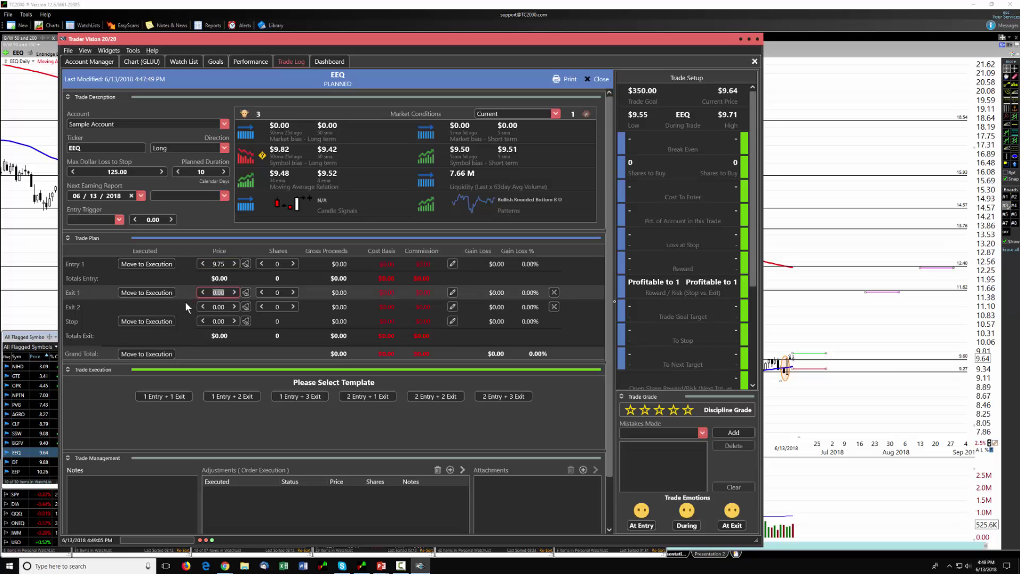
{"action": "type", "text": "11.55"}
{"action": "left_click", "coordinate": [223, 307]}
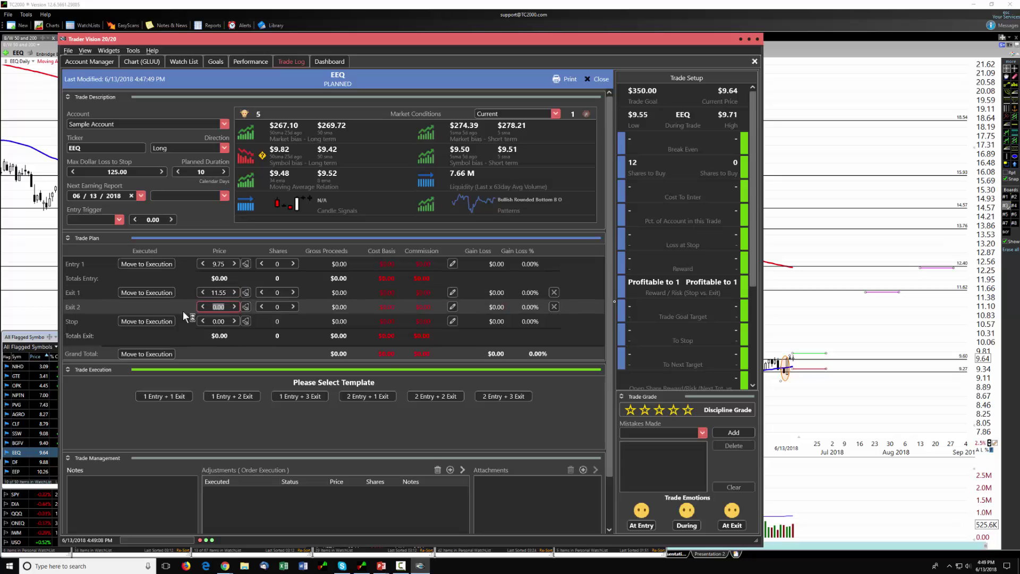
{"action": "type", "text": "12.35"}
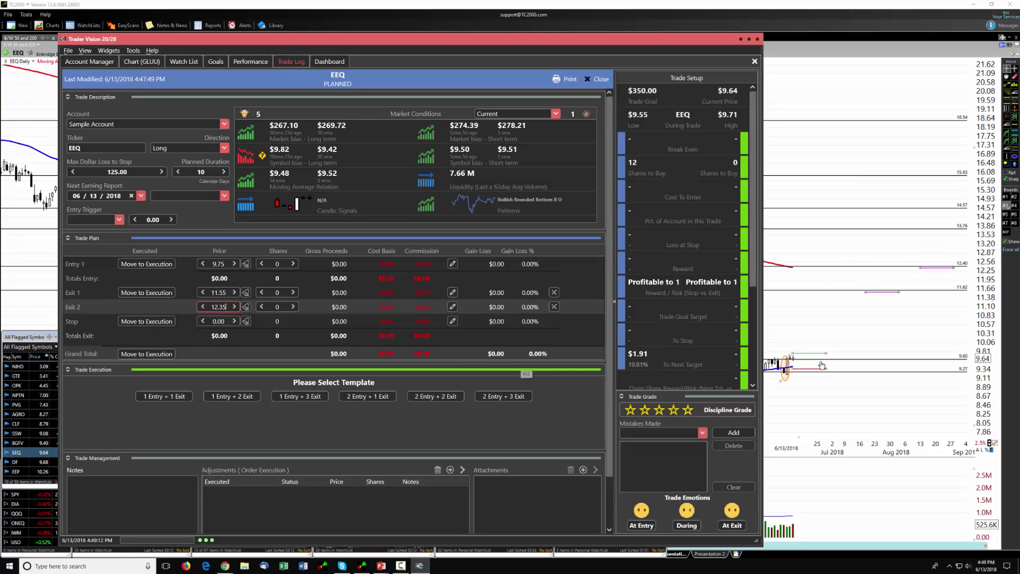
Check the stop line on EEQ's chart in TC2000, and set the plan's stop price to 9.30 in Trader Vision 20/20
{"action": "mouse_move", "coordinate": [808, 371]}
{"action": "left_click", "coordinate": [792, 380]}
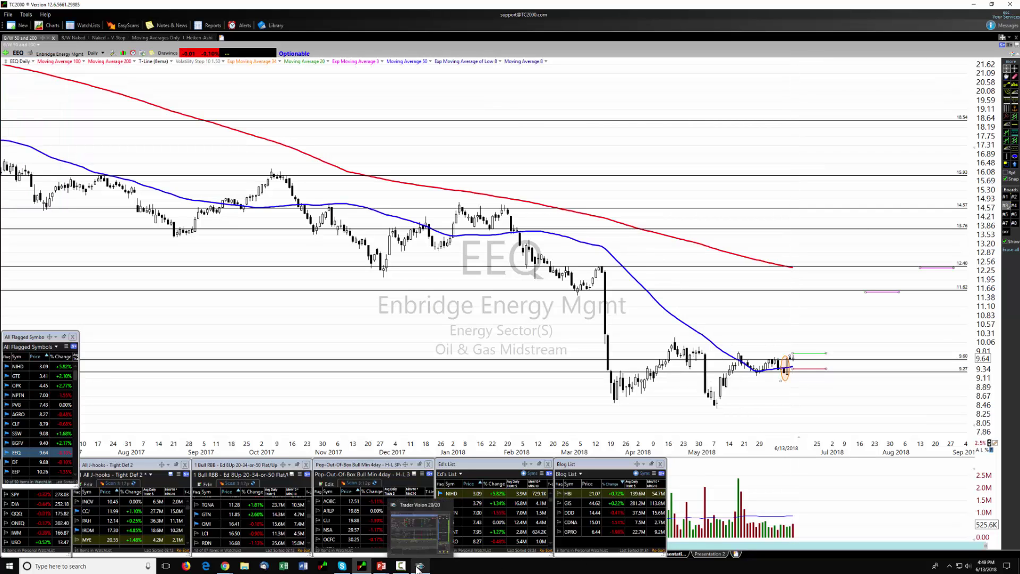
{"action": "left_click", "coordinate": [421, 531]}
{"action": "left_click", "coordinate": [224, 319]}
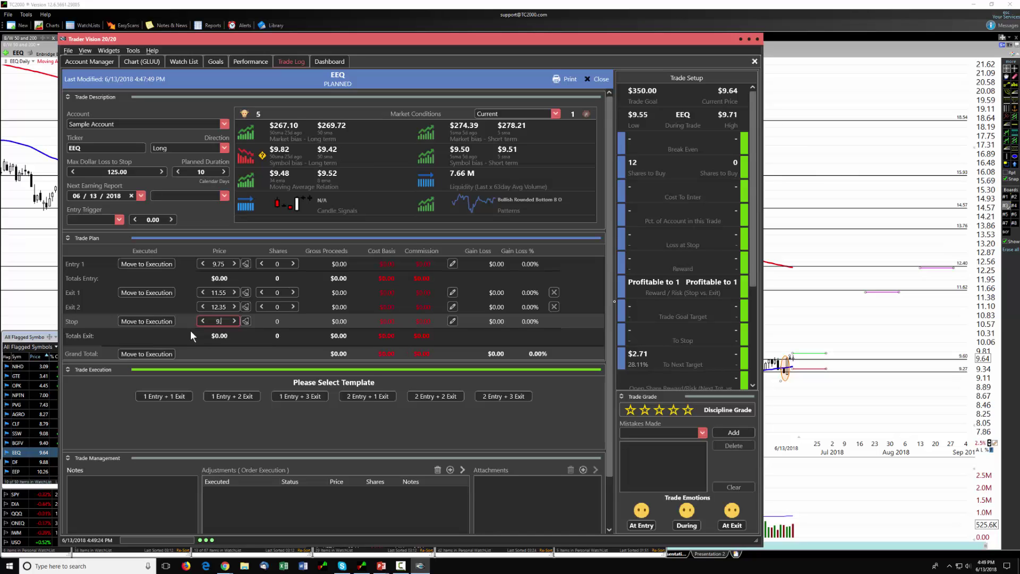
Set the EEQ plan's shares to 300 for Entry 1 and 150 for Exit 1
{"action": "left_click", "coordinate": [277, 264]}
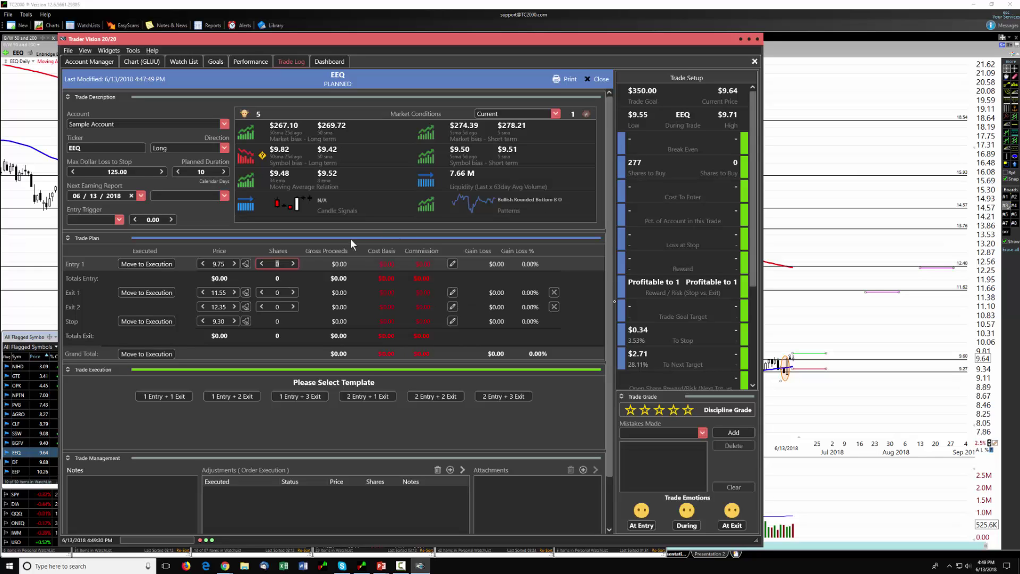
{"action": "left_click", "coordinate": [282, 263]}
{"action": "left_click_drag", "start_coordinate": [282, 263], "coordinate": [260, 265]}
{"action": "left_click", "coordinate": [285, 295]}
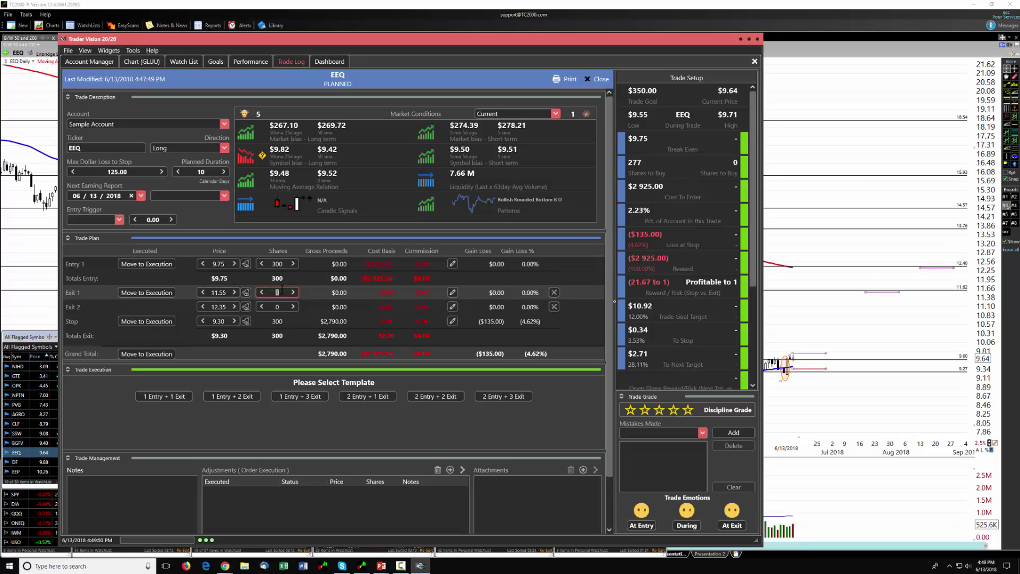
{"action": "type", "text": "150"}
{"action": "left_click", "coordinate": [282, 308]}
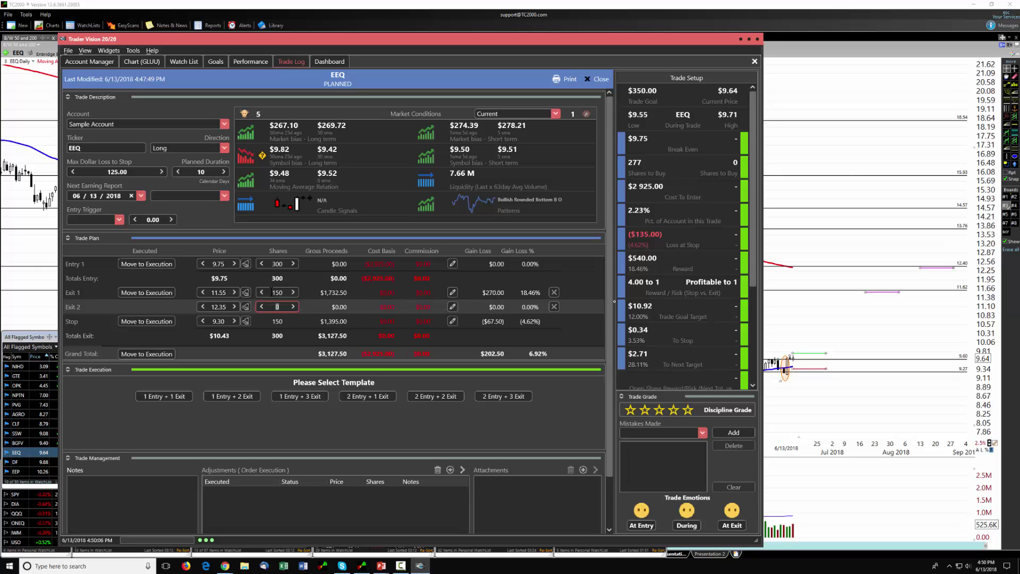
Change Exit 1 to 175 shares and set Exit 2 to 125 shares
{"action": "left_click", "coordinate": [272, 291]}
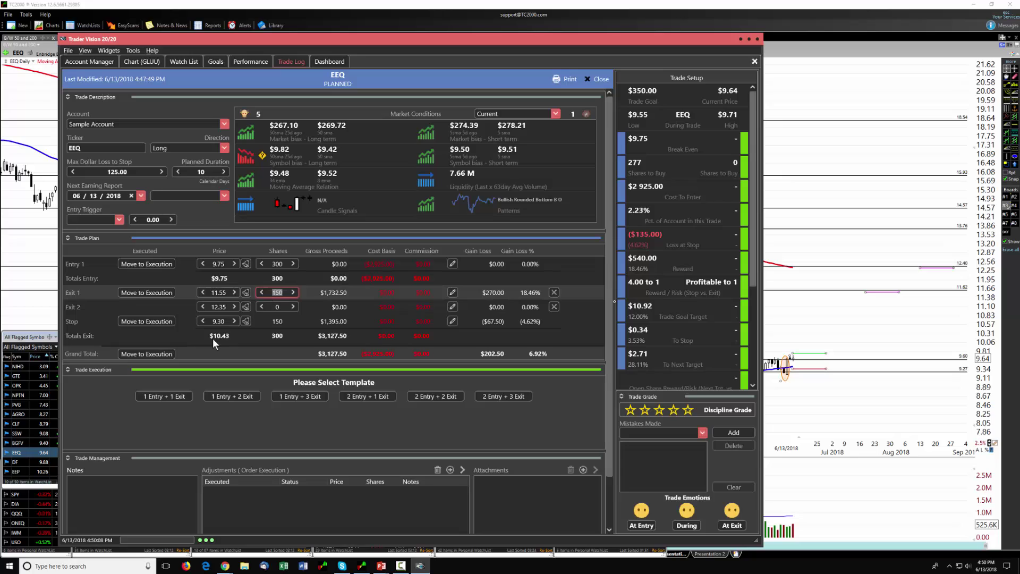
{"action": "type", "text": "175"}
{"action": "left_click", "coordinate": [278, 306]}
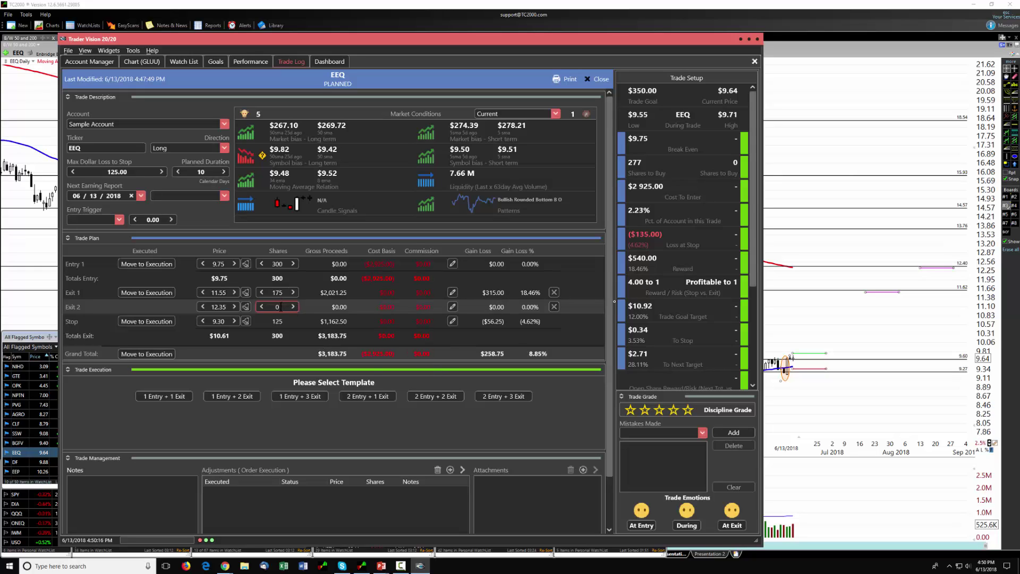
{"action": "double_click", "coordinate": [278, 307]}
{"action": "type", "text": "125"}
Reset Exit 2's shares to 0 to compare the plan's reward figures, and restore them to 125
{"action": "double_click", "coordinate": [282, 293]}
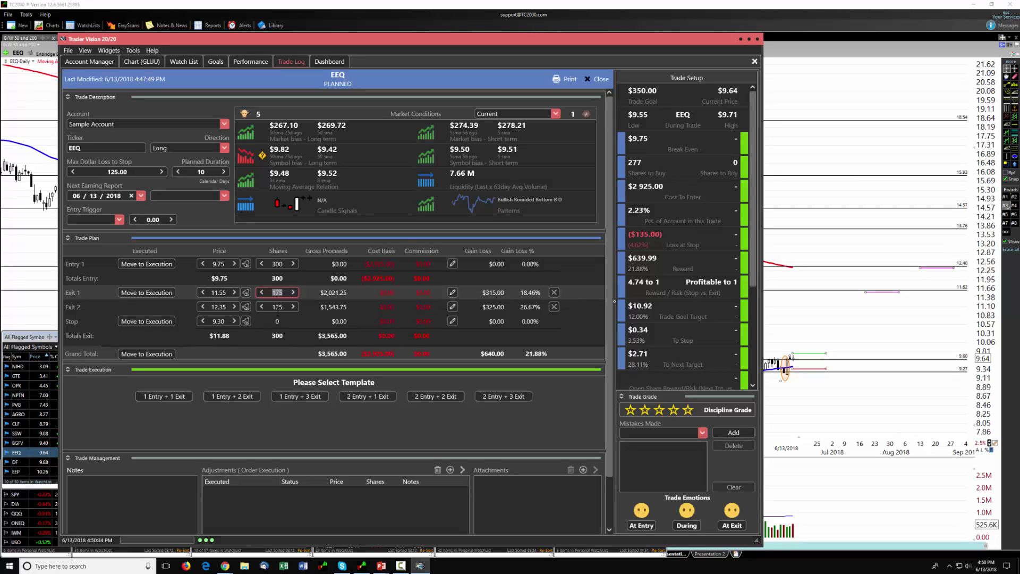
{"action": "key", "text": "Tab"}
{"action": "type", "text": "0"}
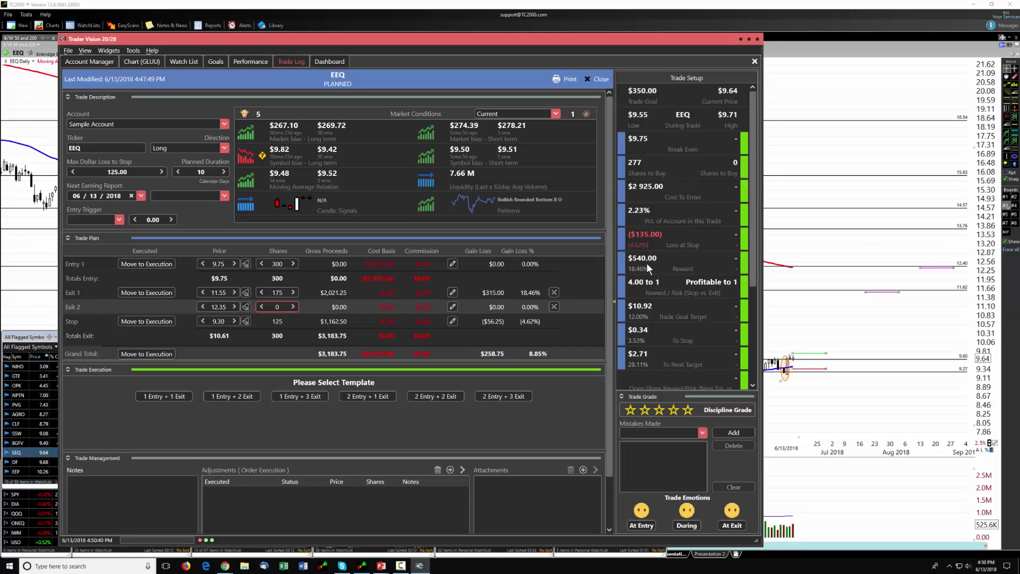
{"action": "left_click_drag", "start_coordinate": [283, 307], "coordinate": [268, 307]}
{"action": "type", "text": "125"}
{"action": "key", "text": "Tab"}
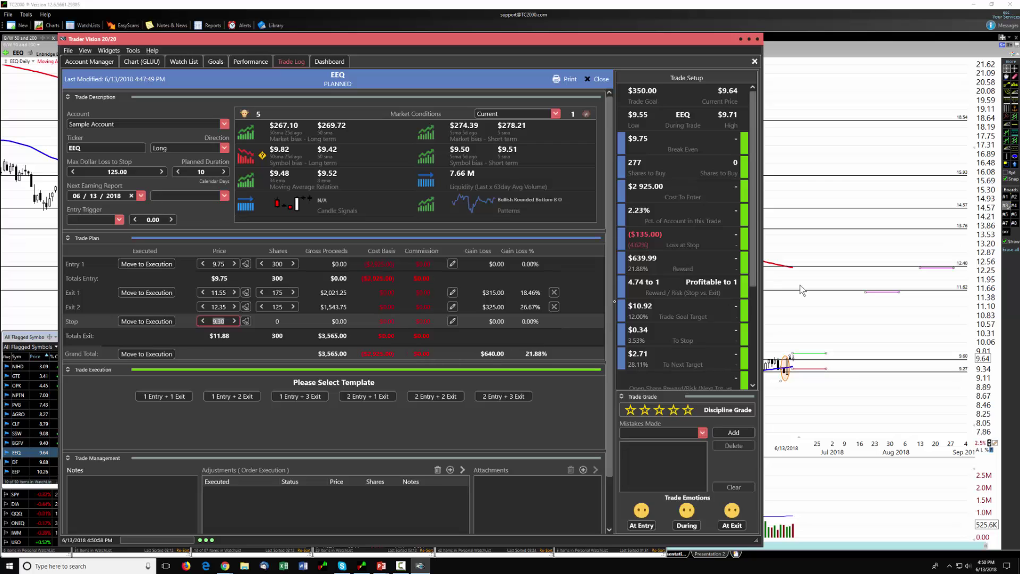
Compare EEQ's chart in TC2000 with the trade setup figures and exit share quantities in Trader Vision 20/20
{"action": "left_click", "coordinate": [824, 313]}
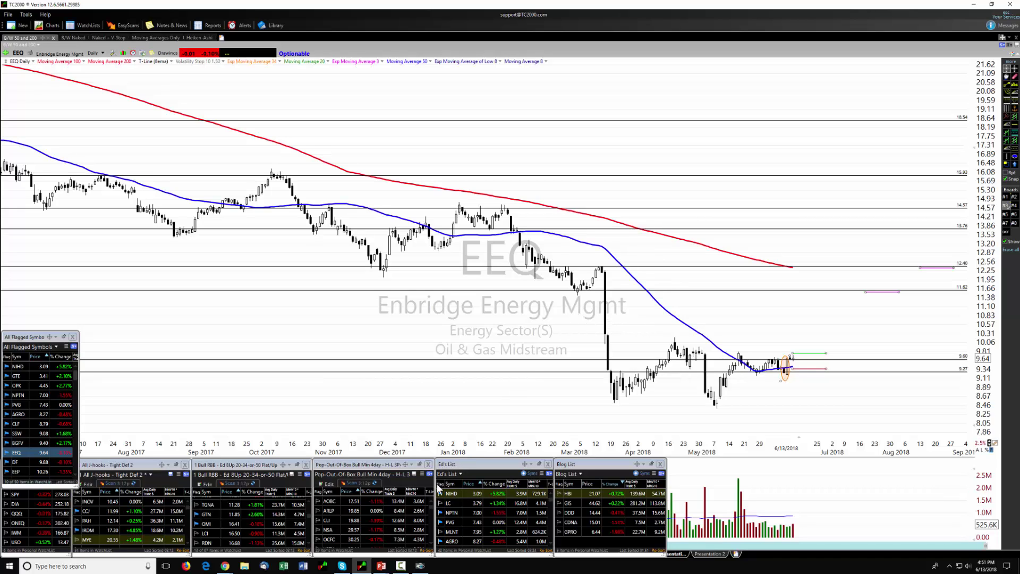
{"action": "mouse_move", "coordinate": [420, 565]}
{"action": "left_click", "coordinate": [413, 535]}
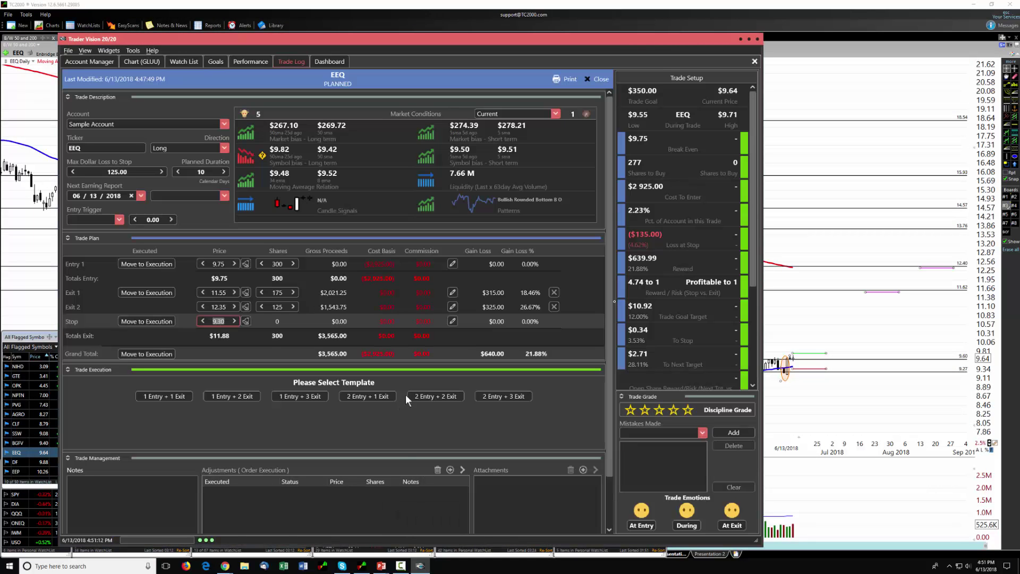
{"action": "left_click", "coordinate": [273, 306]}
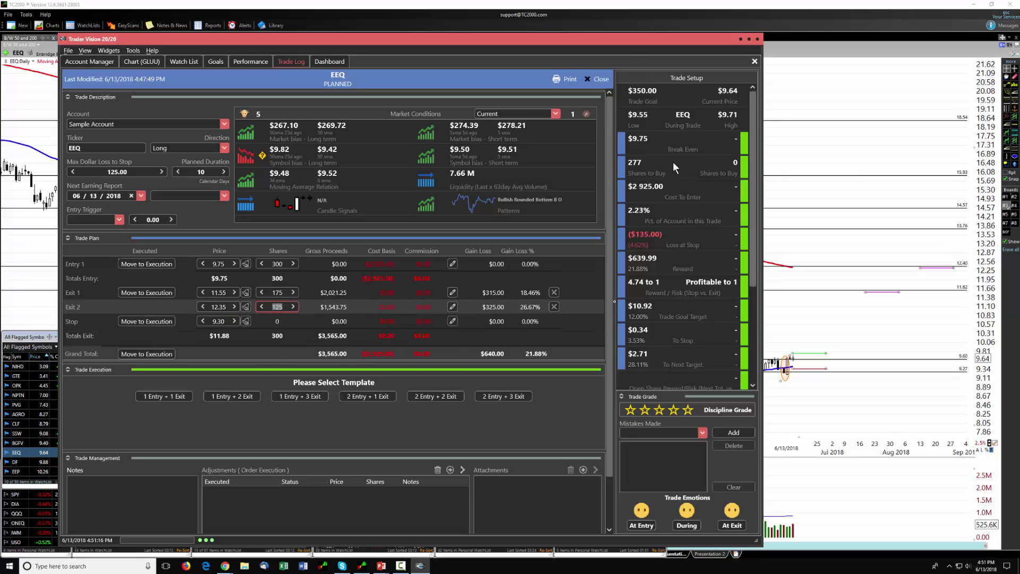
{"action": "left_click_drag", "start_coordinate": [627, 39], "coordinate": [618, 438]}
{"action": "left_click_drag", "start_coordinate": [620, 436], "coordinate": [633, 36]}
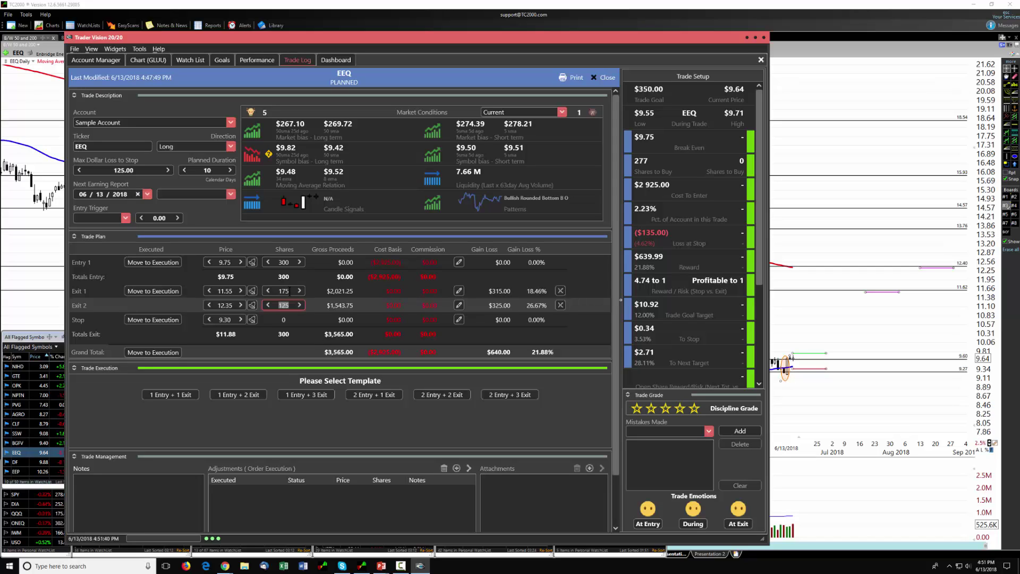
{"action": "left_click", "coordinate": [284, 291]}
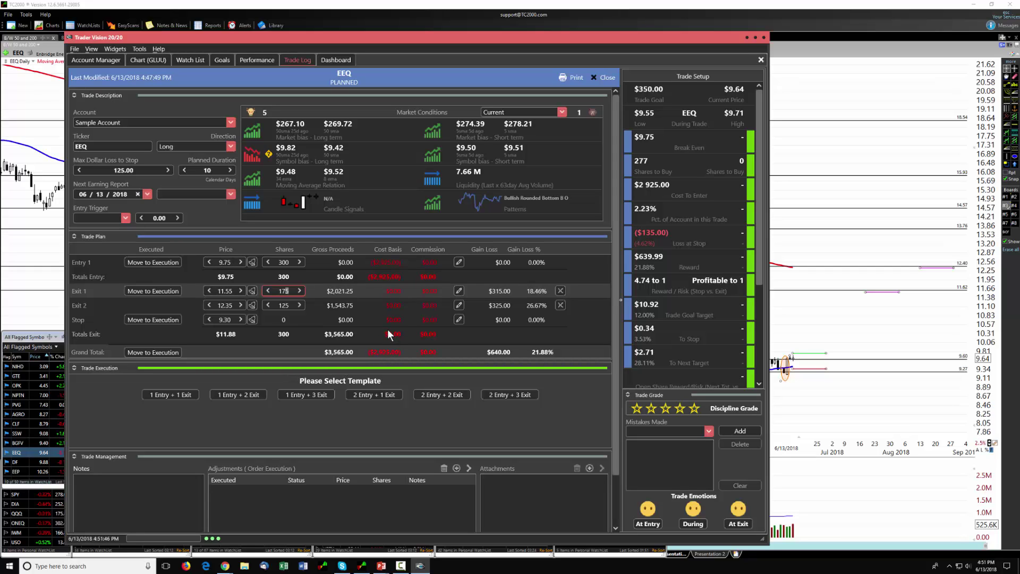
{"action": "mouse_move", "coordinate": [307, 202]}
Uncover EEQ's chart, mark its three recent lows with freehand magenta arcs, and bring the trade plan back into view
{"action": "left_click_drag", "start_coordinate": [552, 37], "coordinate": [540, 447]}
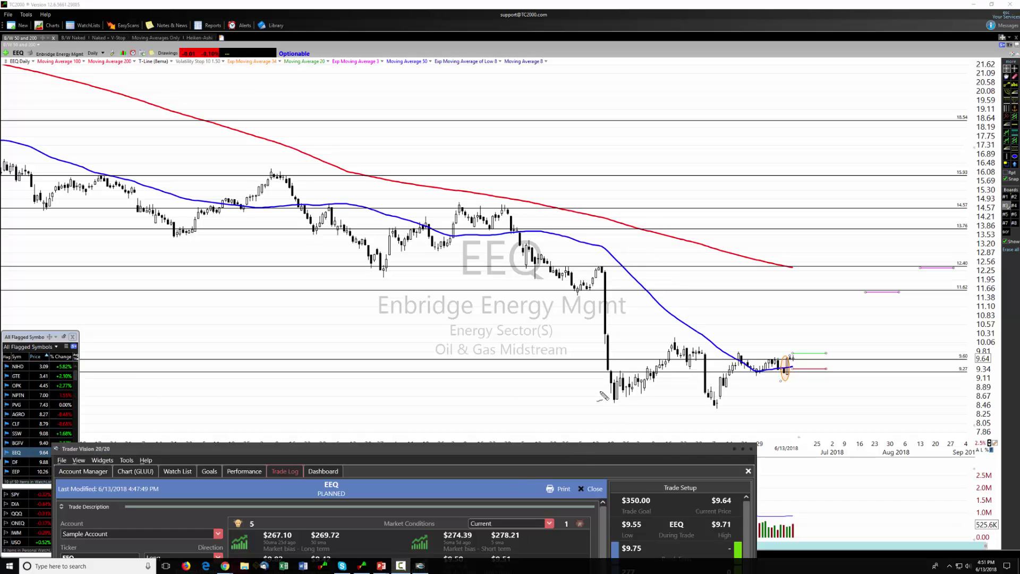
{"action": "left_click_drag", "start_coordinate": [600, 392], "coordinate": [645, 395]}
{"action": "left_click_drag", "start_coordinate": [705, 407], "coordinate": [730, 408]}
{"action": "left_click_drag", "start_coordinate": [745, 372], "coordinate": [775, 372]}
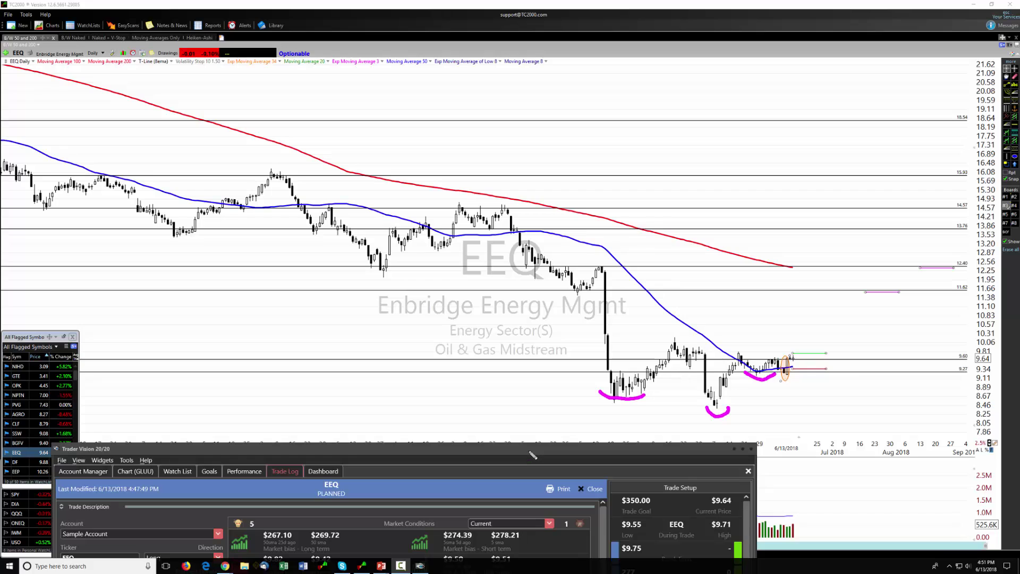
{"action": "left_click_drag", "start_coordinate": [527, 448], "coordinate": [536, 34]}
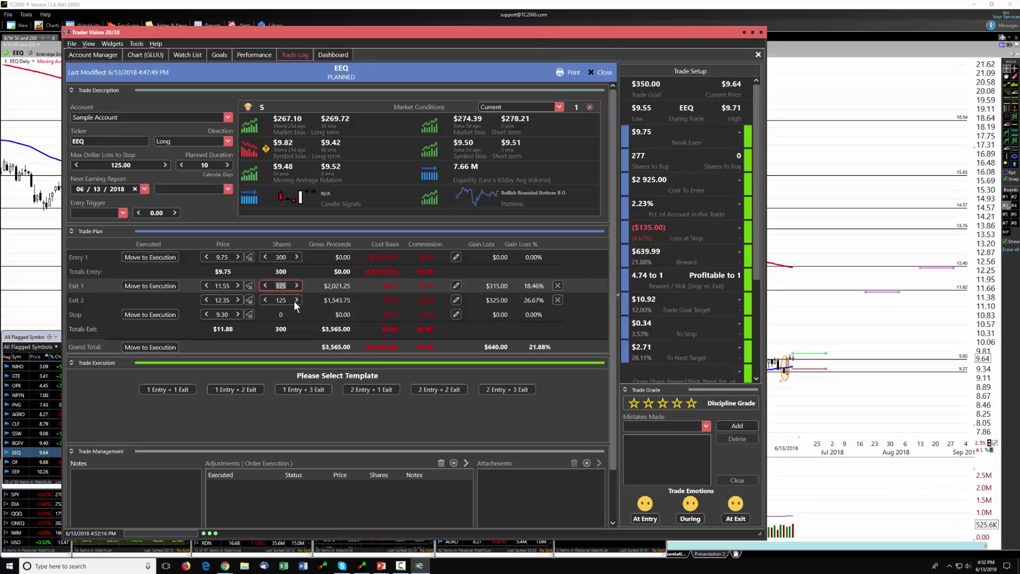
Close the EEQ trade plan and switch back to TC2000
{"action": "left_click", "coordinate": [283, 258]}
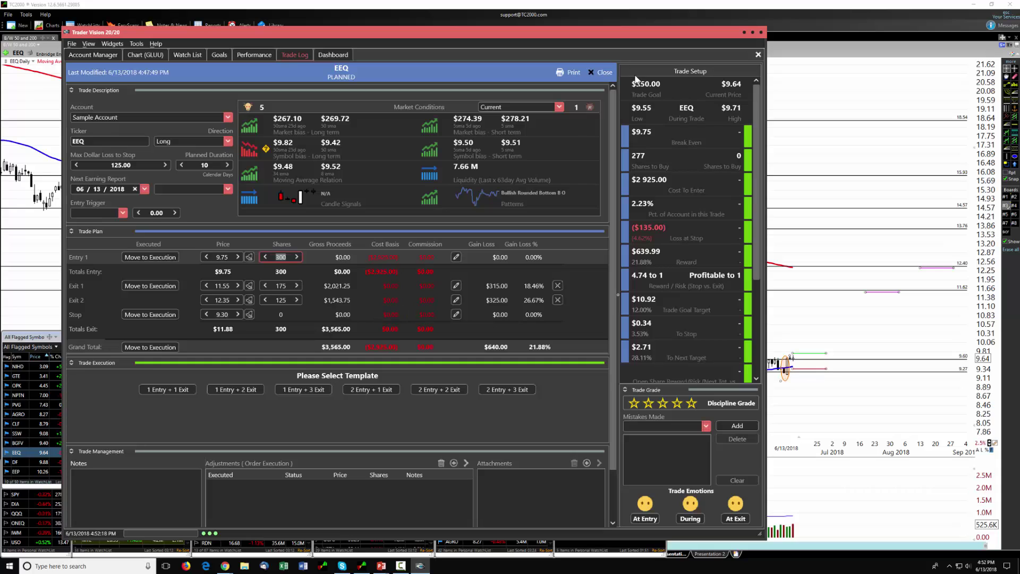
{"action": "left_click", "coordinate": [606, 72]}
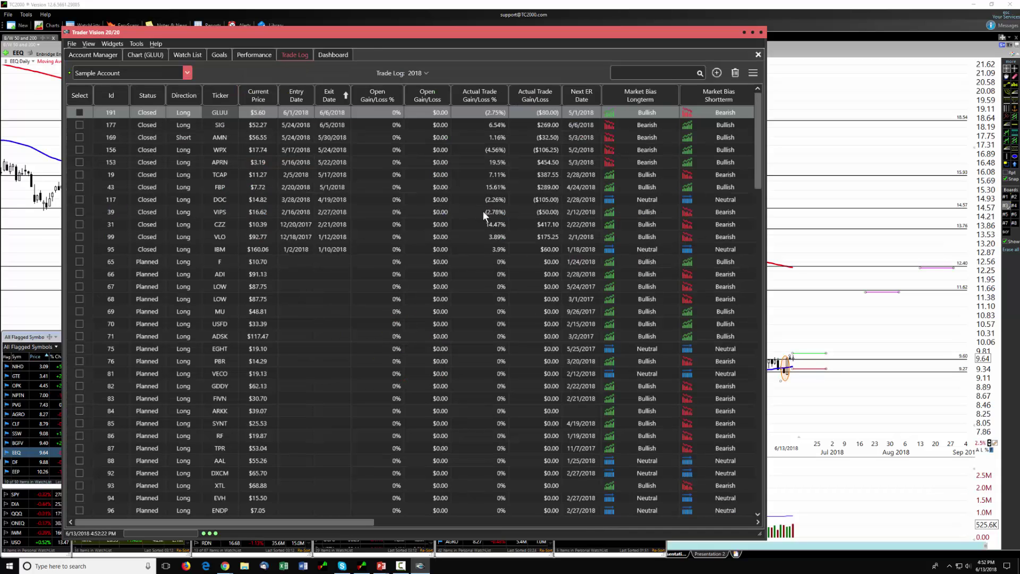
{"action": "left_click", "coordinate": [42, 340]}
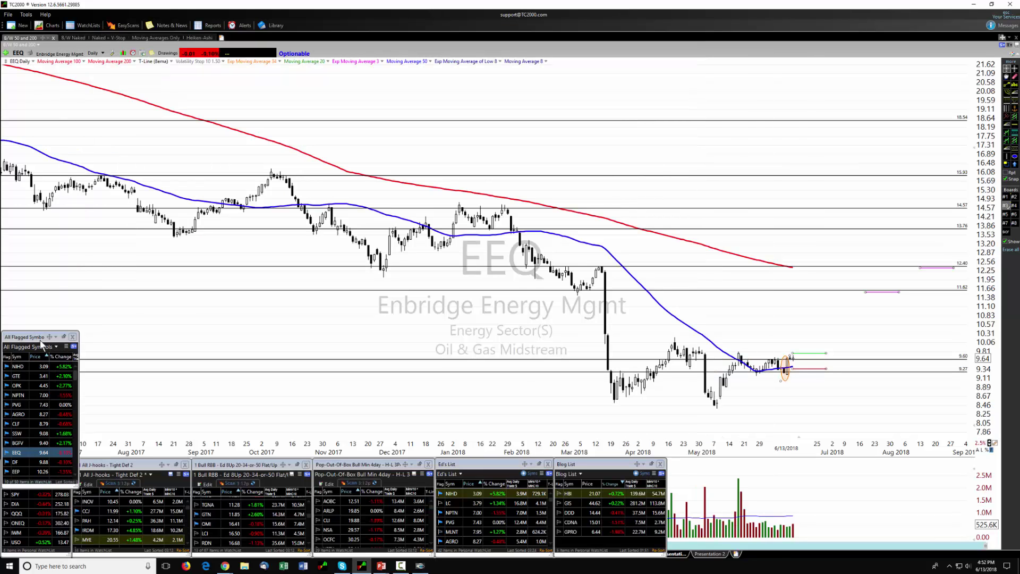
Review the charts of the flagged symbols DF, EEP and MTG
{"action": "left_click", "coordinate": [21, 463]}
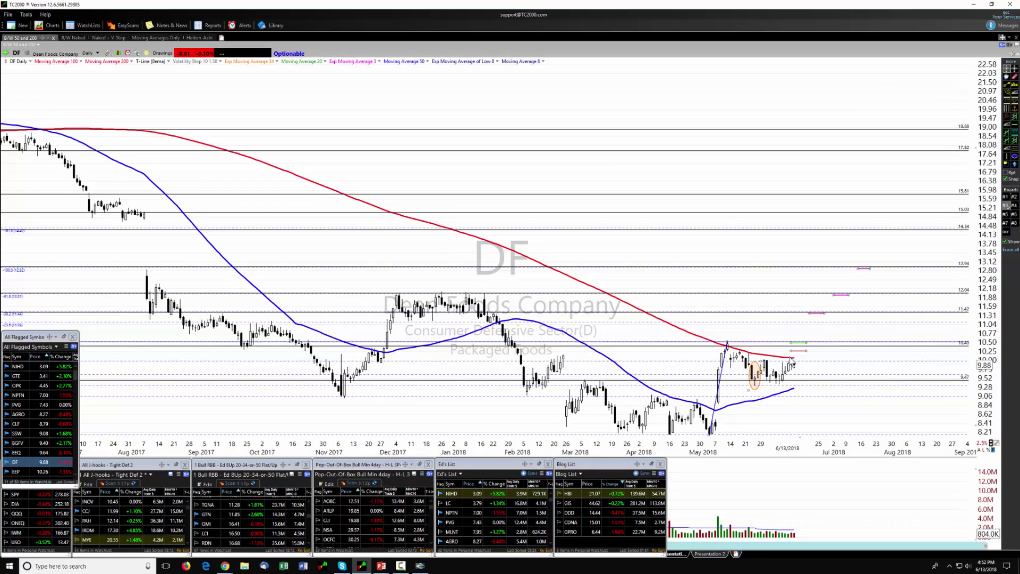
{"action": "left_click", "coordinate": [34, 470]}
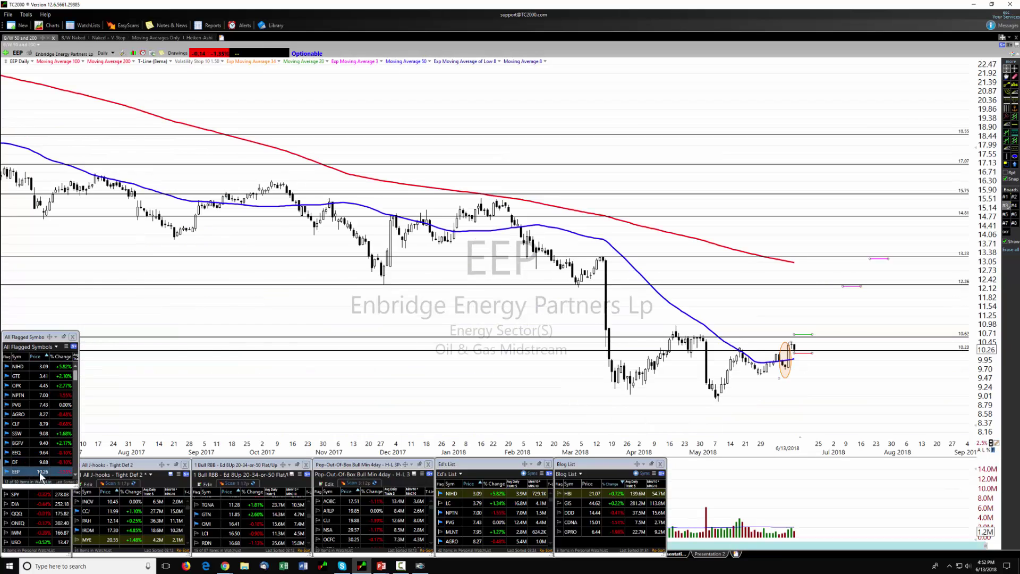
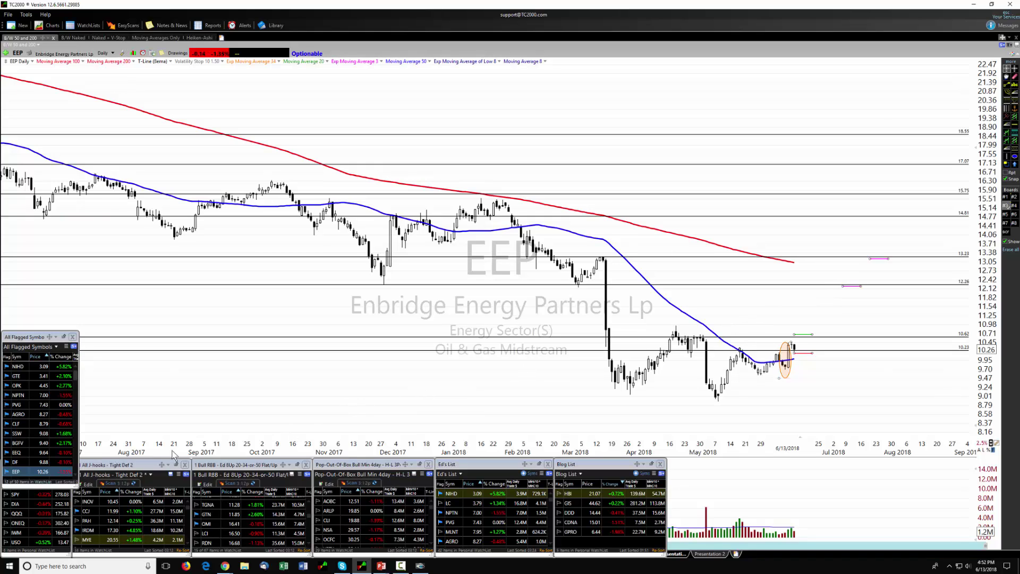
{"action": "scroll", "coordinate": [55, 467], "scroll_direction": "down", "scroll_amount": 2}
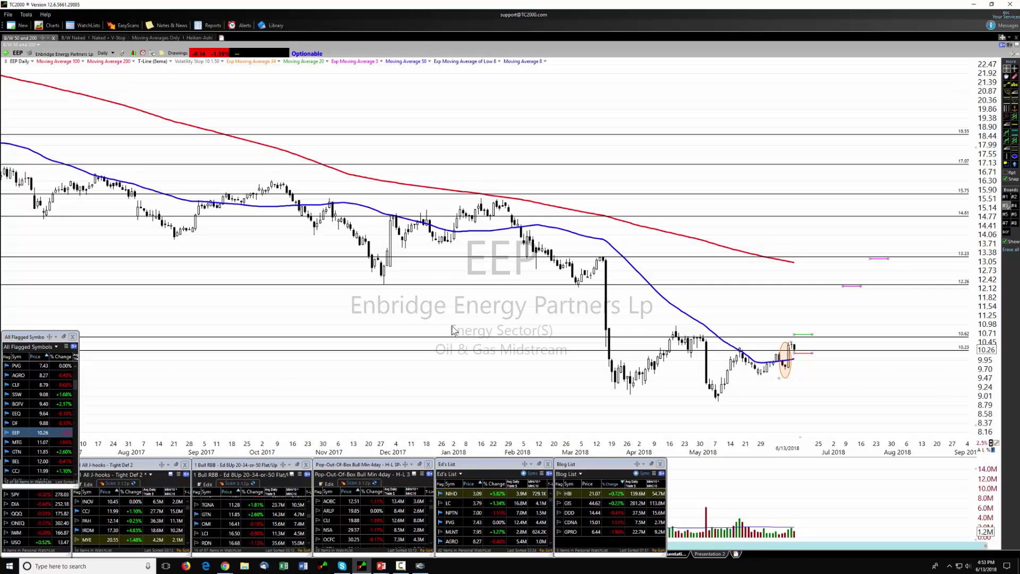
{"action": "left_click", "coordinate": [47, 442]}
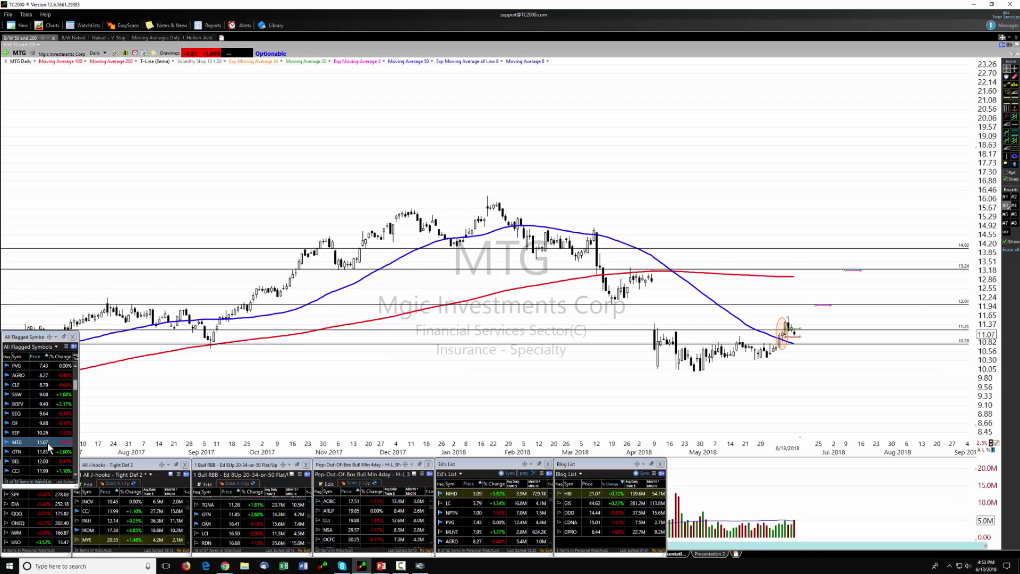
Open GTN's chart and add a horizontal line across the recent highs at 11.95
{"action": "key", "text": "Down"}
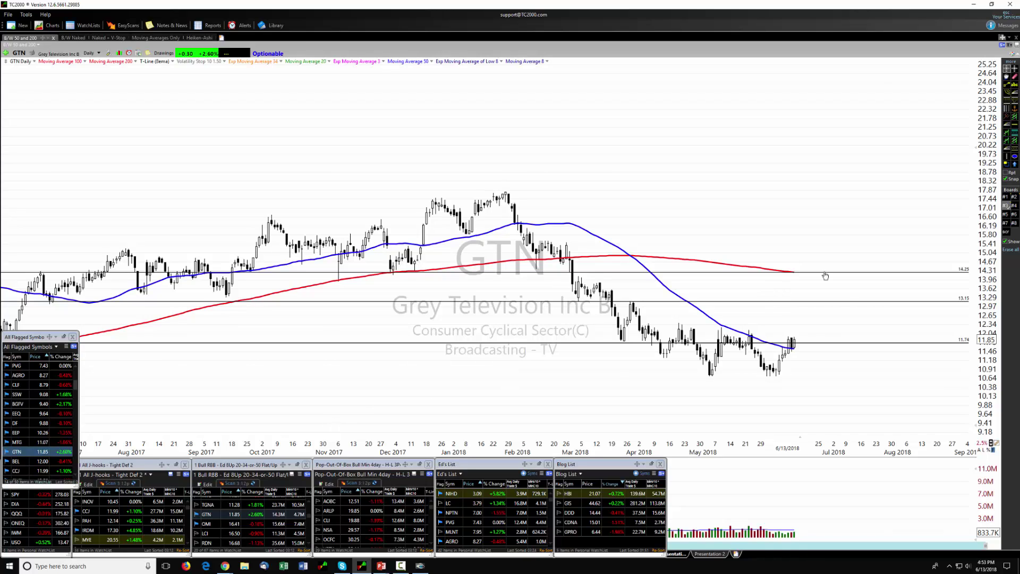
{"action": "left_click", "coordinate": [1006, 84]}
{"action": "left_click", "coordinate": [691, 333]}
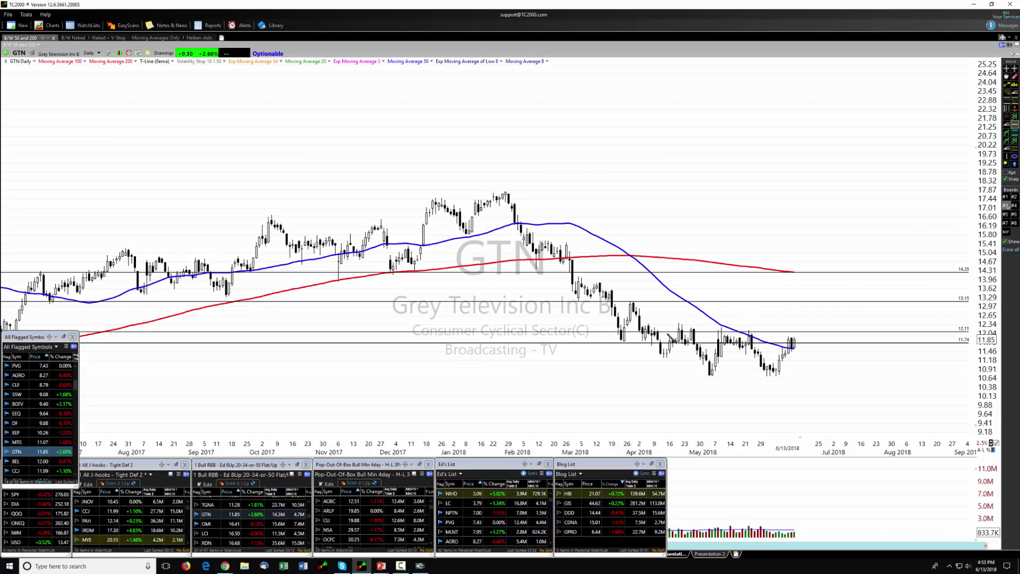
{"action": "left_click_drag", "start_coordinate": [662, 333], "coordinate": [730, 337]}
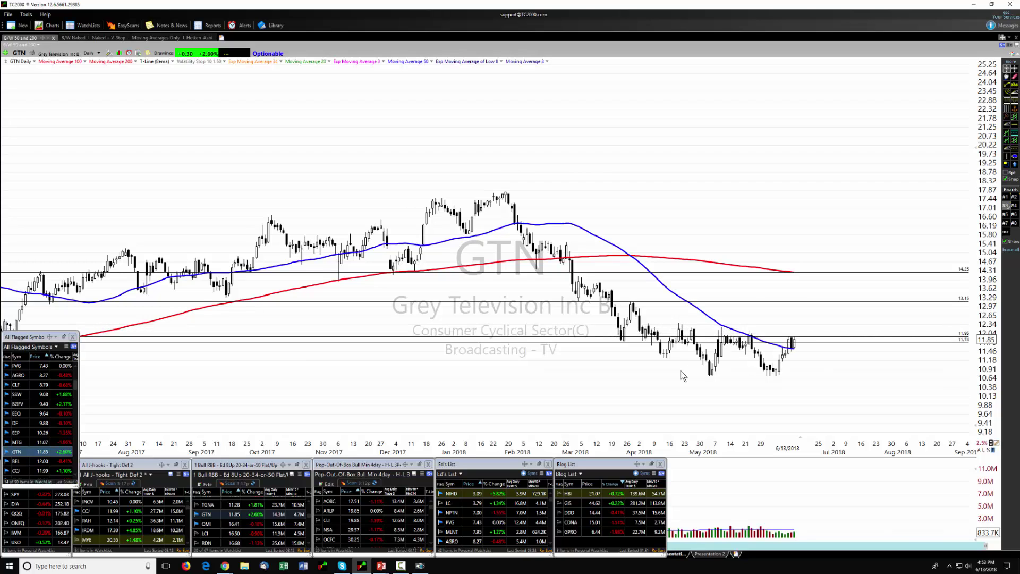
Check GTN's price levels on the weekly chart, raise the 13.15 line to about 13.23, and return to the daily chart
{"action": "key", "text": "w"}
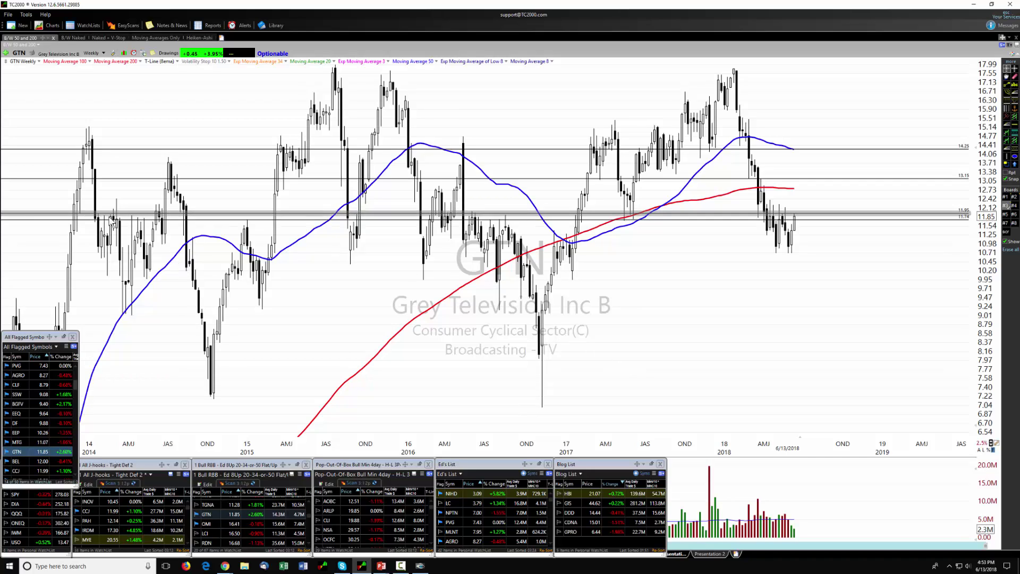
{"action": "mouse_move", "coordinate": [118, 220]}
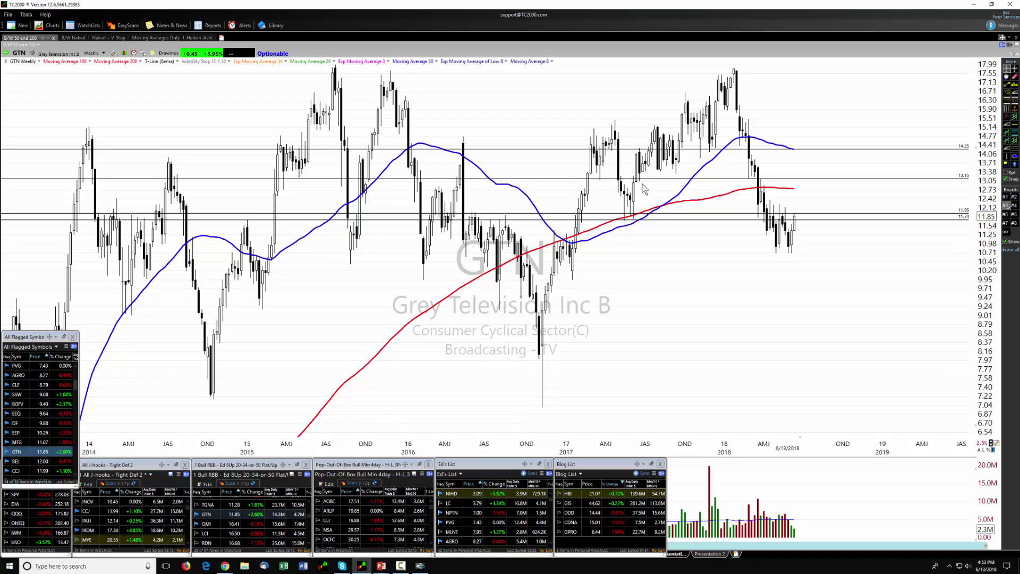
{"action": "mouse_move", "coordinate": [649, 181]}
{"action": "mouse_move", "coordinate": [421, 183]}
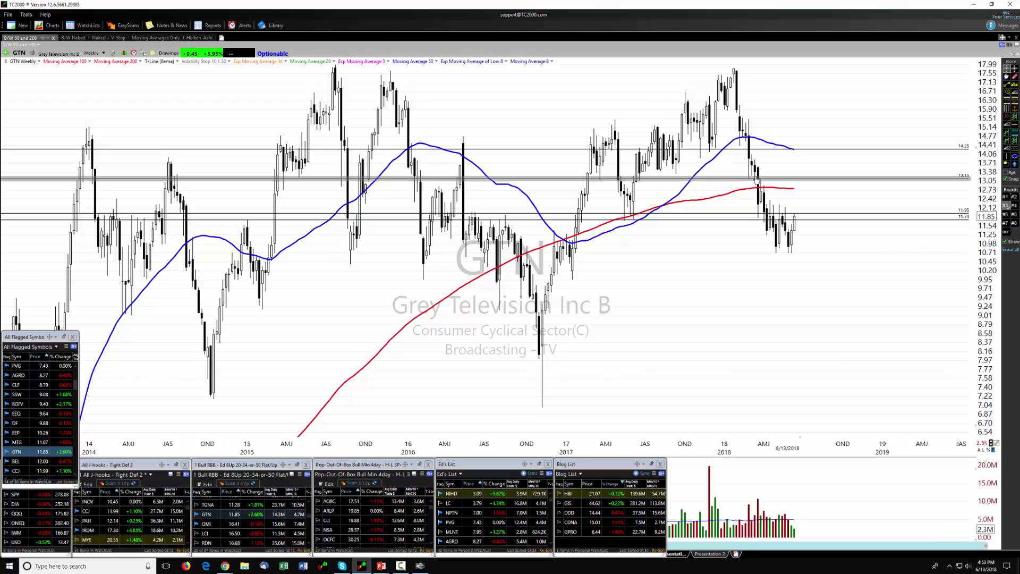
{"action": "mouse_move", "coordinate": [754, 179]}
{"action": "left_click_drag", "start_coordinate": [754, 180], "coordinate": [757, 177]}
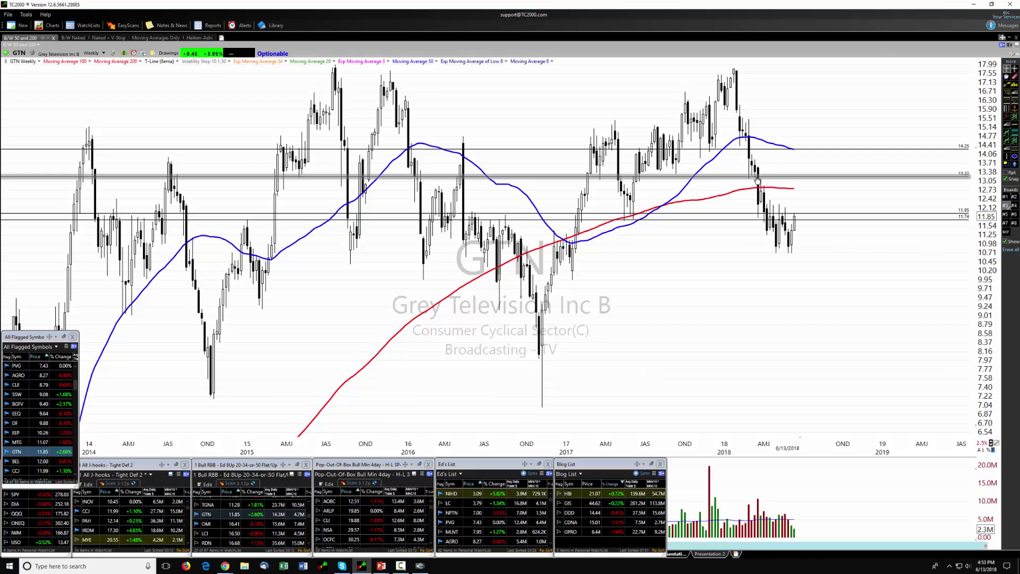
{"action": "mouse_move", "coordinate": [757, 179]}
{"action": "left_mouse_down"}
{"action": "mouse_move", "coordinate": [759, 190]}
{"action": "mouse_move", "coordinate": [758, 180]}
{"action": "left_mouse_up"}
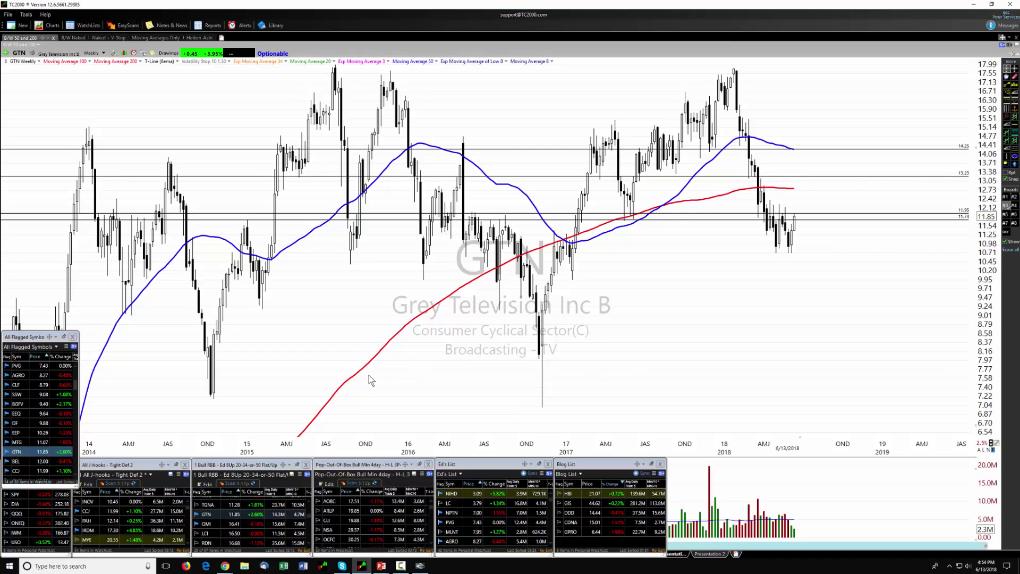
{"action": "key", "text": "d"}
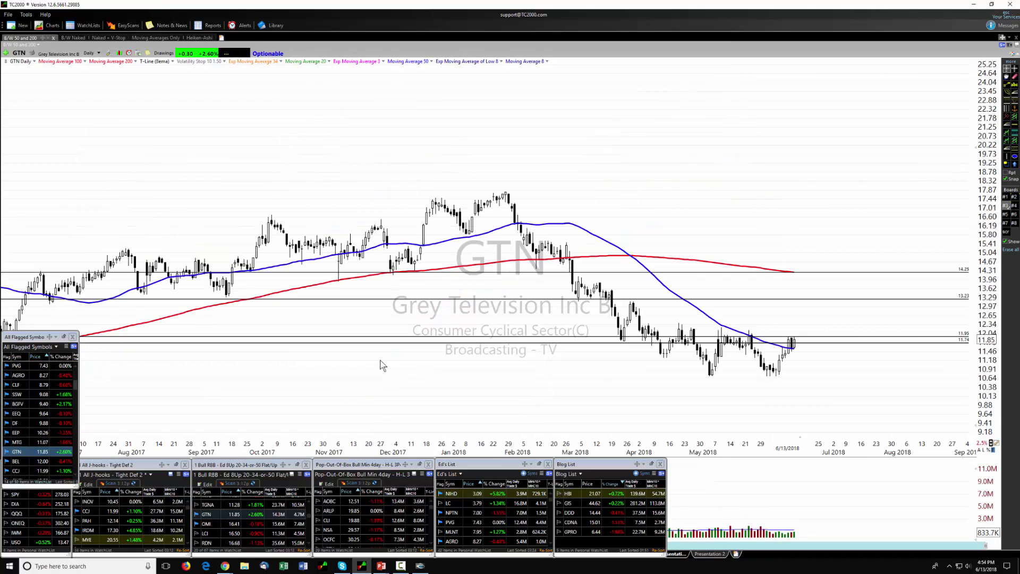
Draw a short horizontal trend line at about 12.03 beside GTN's latest bars and create a parallel line at about 11.67
{"action": "scroll", "coordinate": [789, 375], "scroll_direction": "up", "scroll_amount": 3}
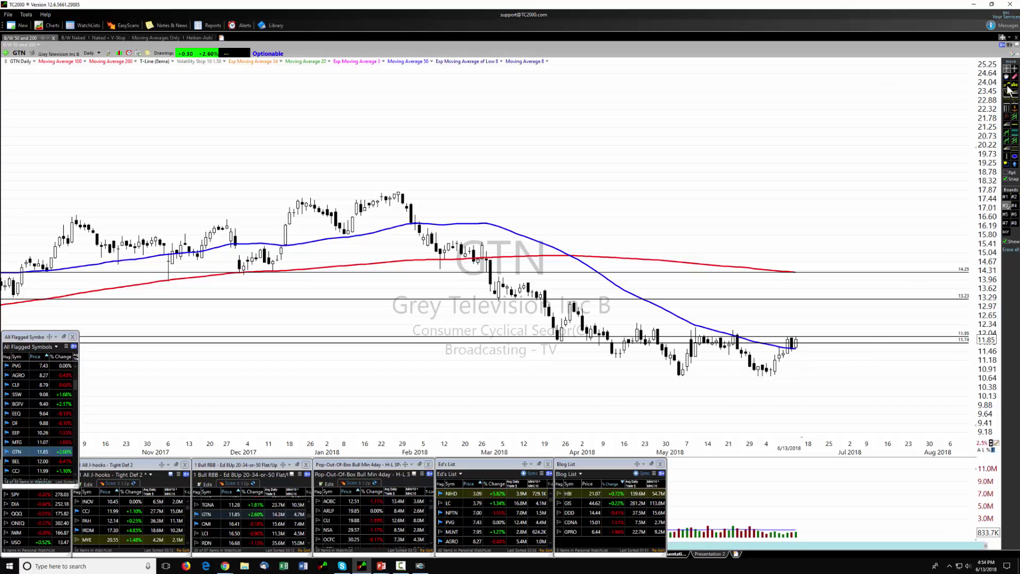
{"action": "mouse_move", "coordinate": [797, 338]}
{"action": "left_mouse_down"}
{"action": "mouse_move", "coordinate": [821, 336]}
{"action": "mouse_move", "coordinate": [810, 338]}
{"action": "left_mouse_up"}
{"action": "left_click", "coordinate": [808, 336]}
{"action": "right_click", "coordinate": [810, 337]}
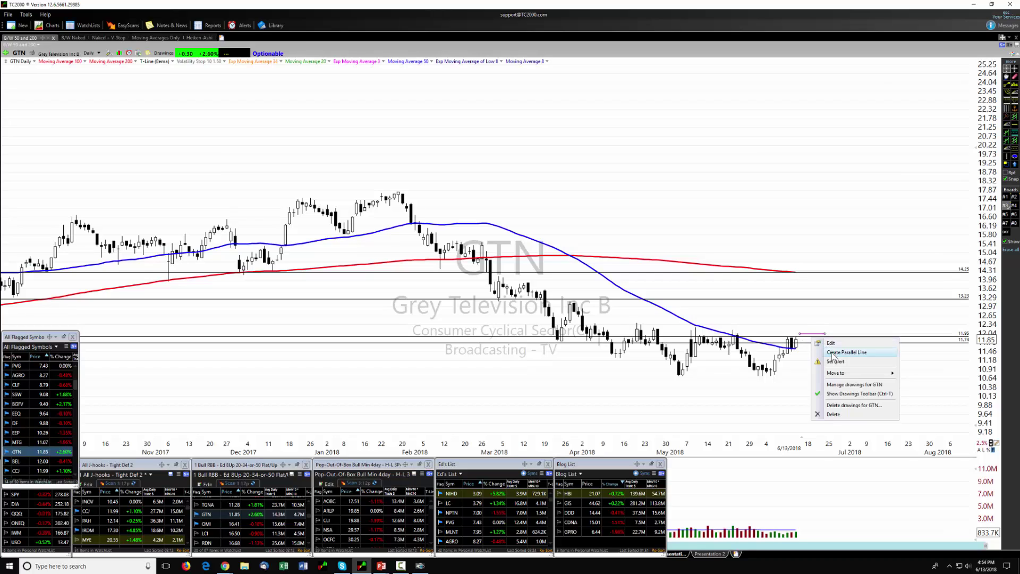
{"action": "left_click", "coordinate": [832, 352]}
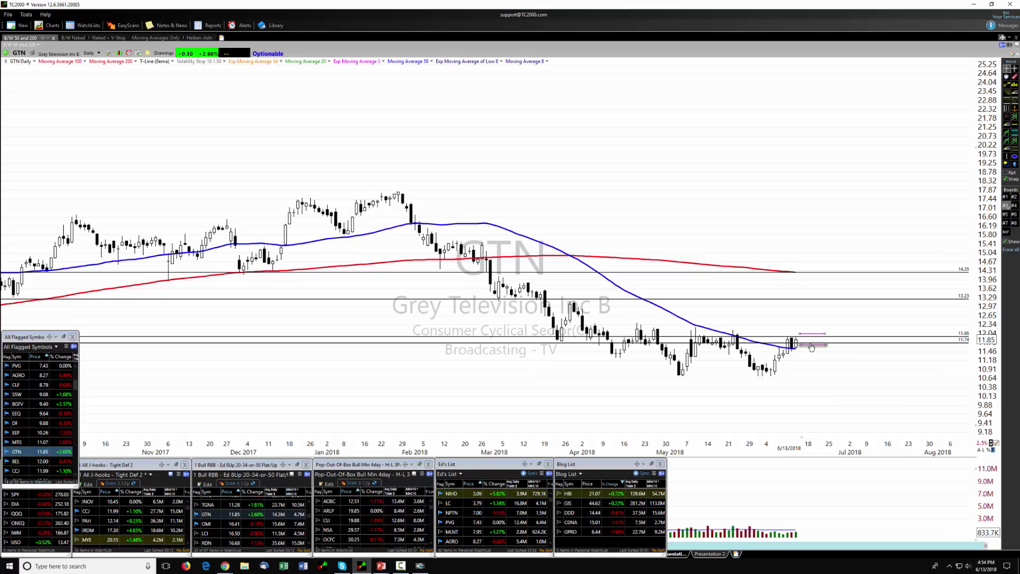
{"action": "left_click", "coordinate": [795, 352]}
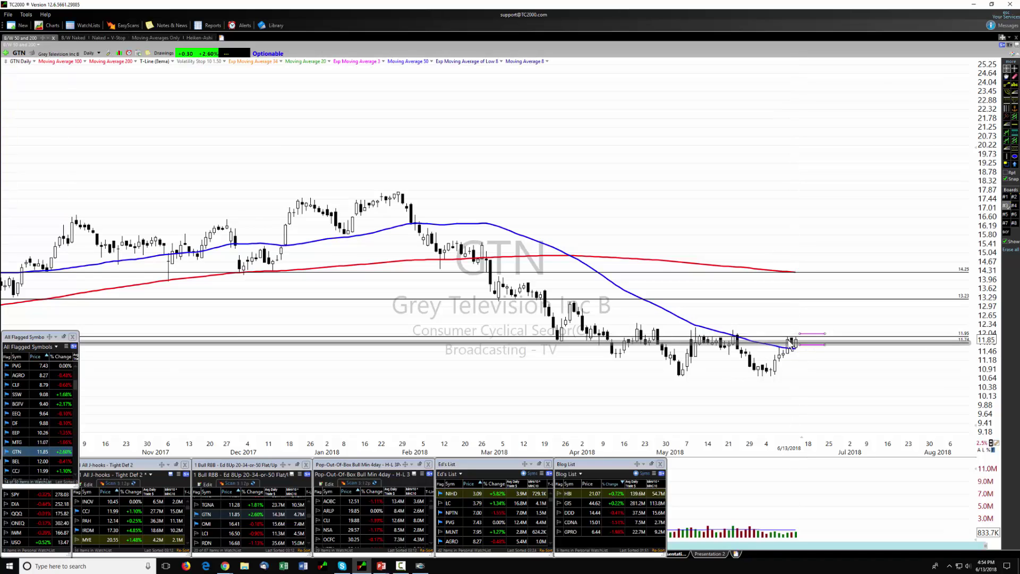
Change the color of the short line at about 11.67 to red
{"action": "right_click", "coordinate": [811, 348]}
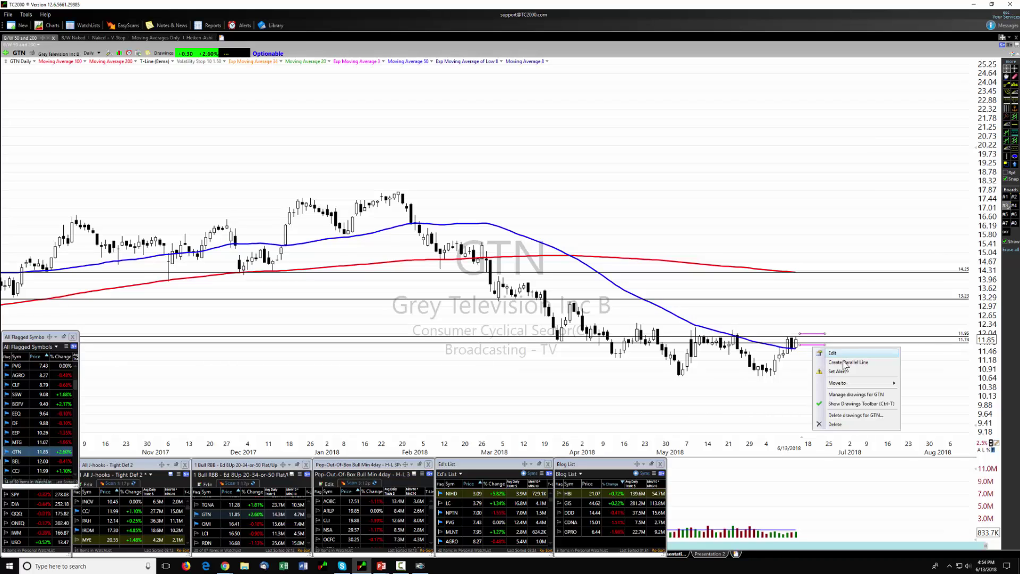
{"action": "left_click", "coordinate": [844, 357]}
{"action": "left_click", "coordinate": [913, 376]}
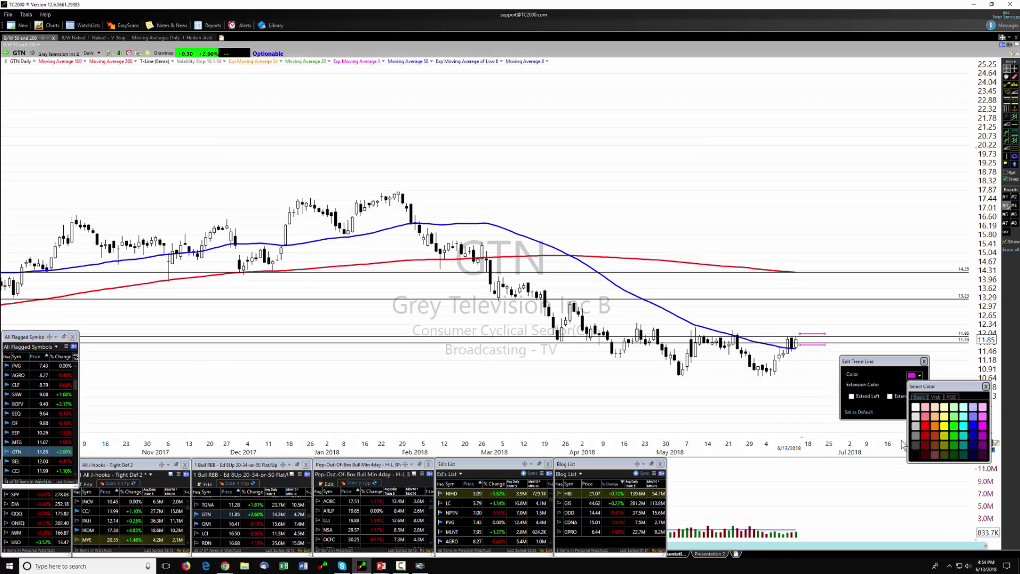
{"action": "left_click", "coordinate": [929, 426]}
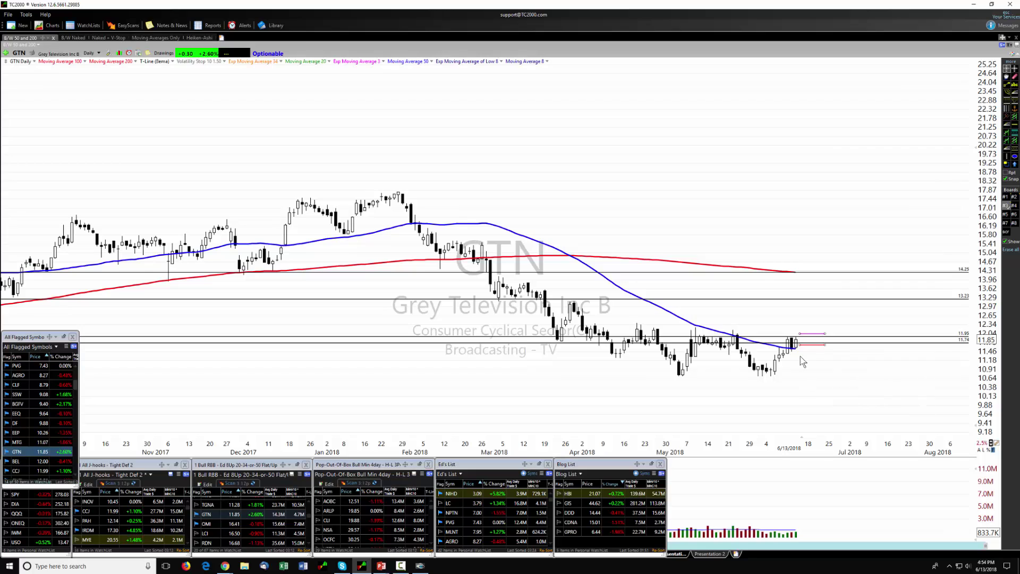
Create another parallel copy of the short 12.03 line below the bars, and color the original line green
{"action": "mouse_move", "coordinate": [806, 336]}
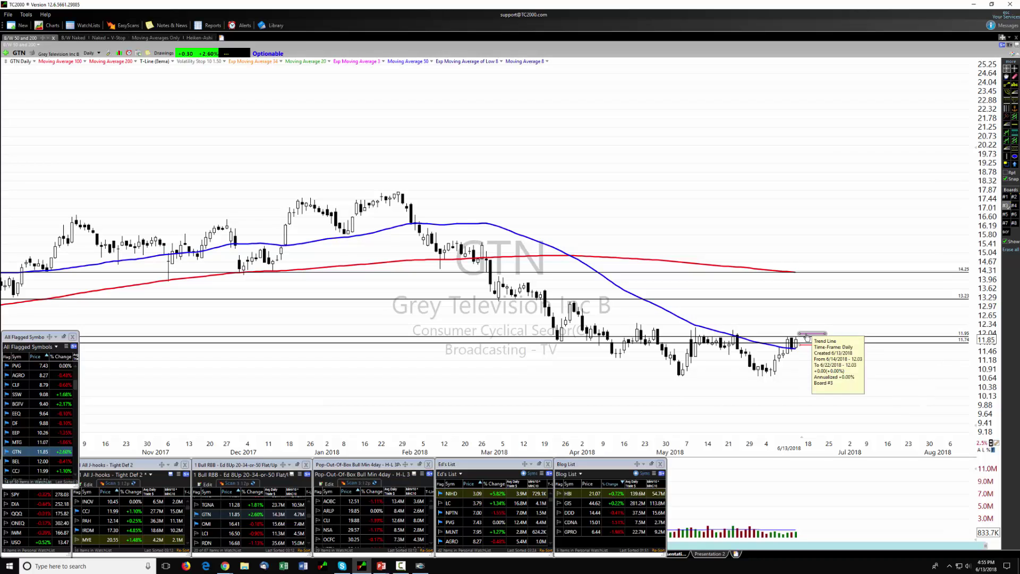
{"action": "right_click", "coordinate": [807, 336]}
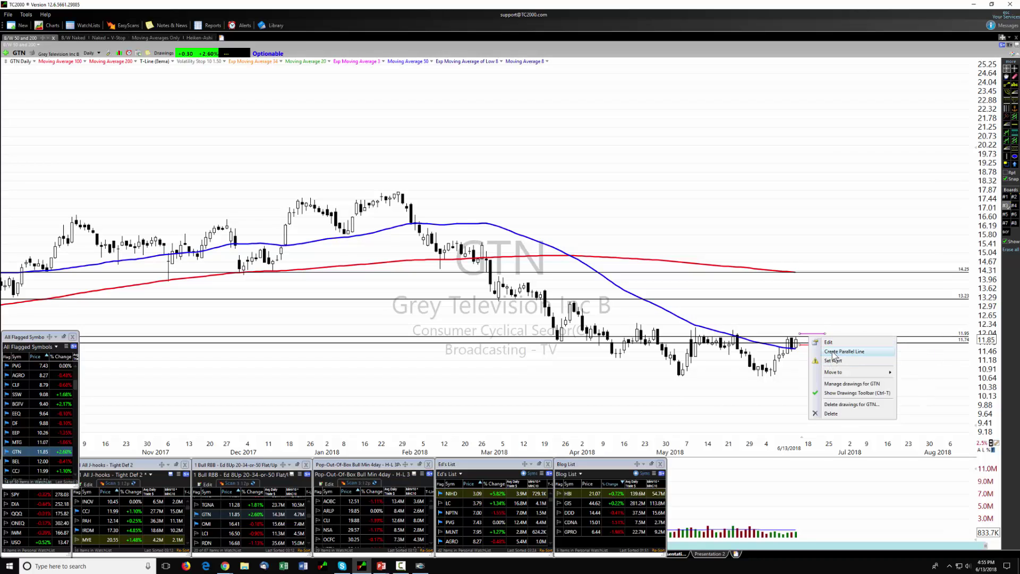
{"action": "left_click", "coordinate": [813, 348]}
{"action": "right_click", "coordinate": [807, 340]}
{"action": "left_click", "coordinate": [832, 344]}
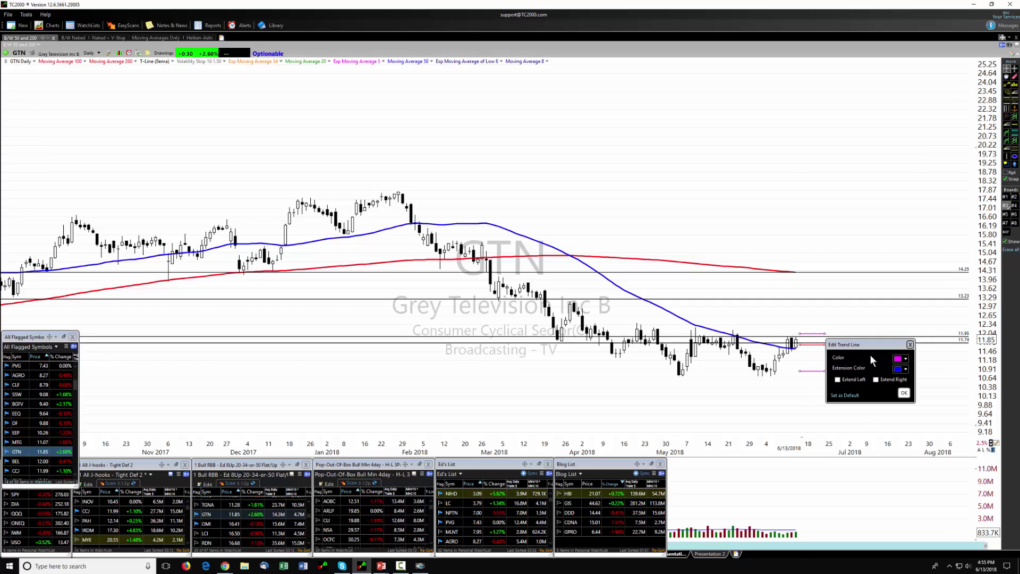
{"action": "left_click", "coordinate": [901, 359]}
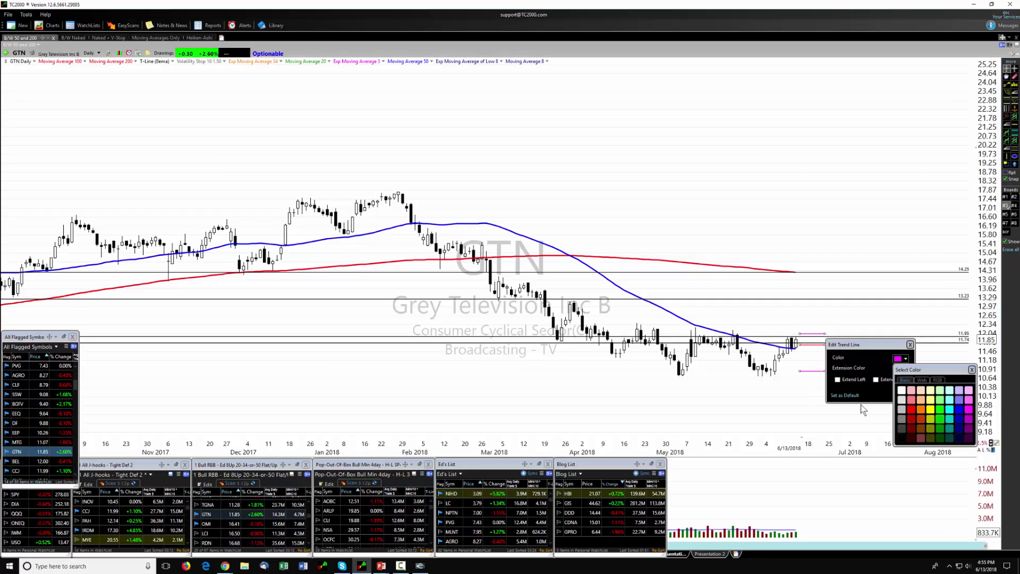
{"action": "left_click", "coordinate": [942, 424]}
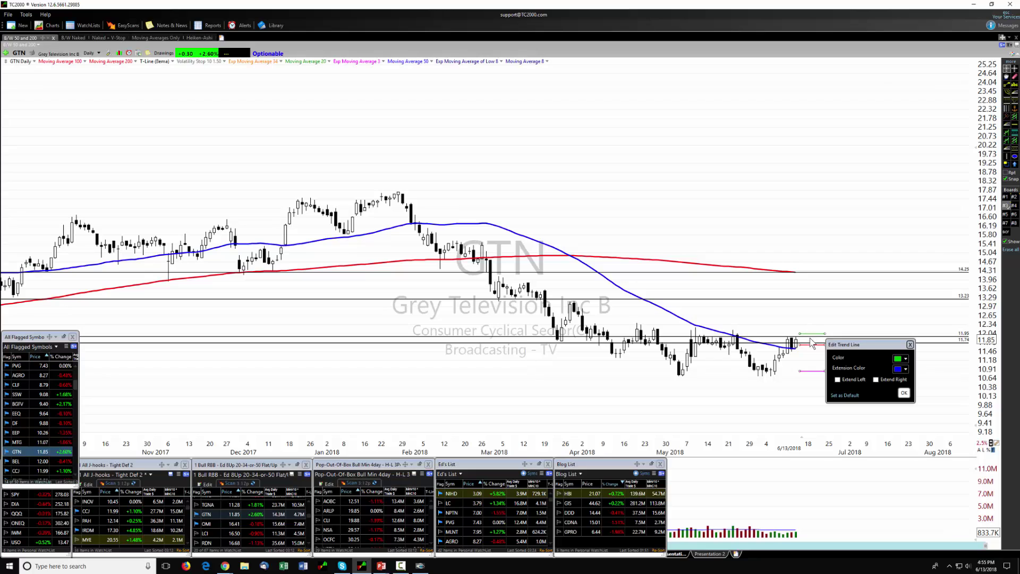
Move the lowest magenta line up to just under the 13.23 level and create a parallel line just under the 14.25 level
{"action": "left_click", "coordinate": [811, 371]}
{"action": "left_click_drag", "start_coordinate": [812, 371], "coordinate": [864, 302]}
{"action": "right_click", "coordinate": [865, 302]}
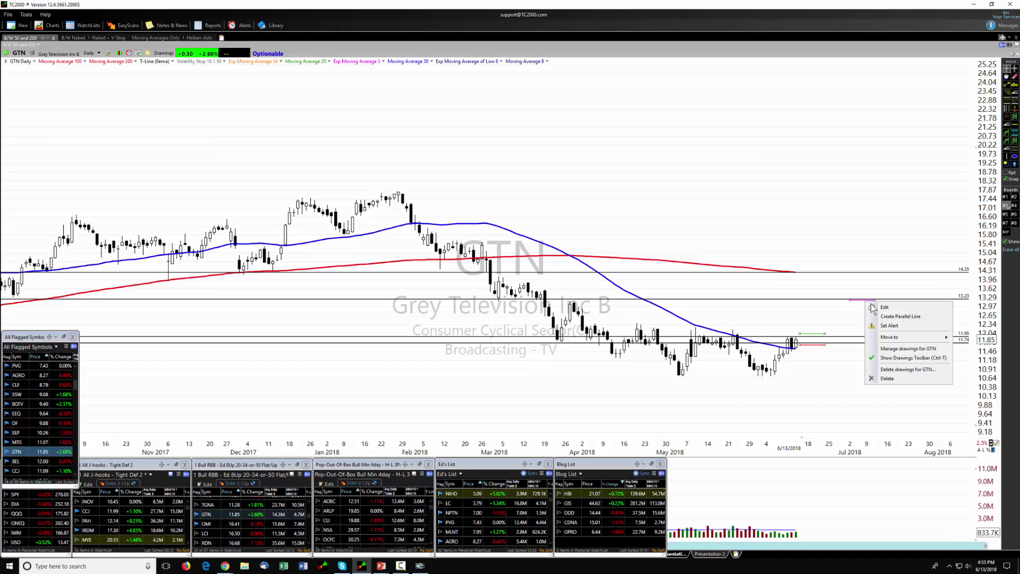
{"action": "left_click", "coordinate": [887, 317]}
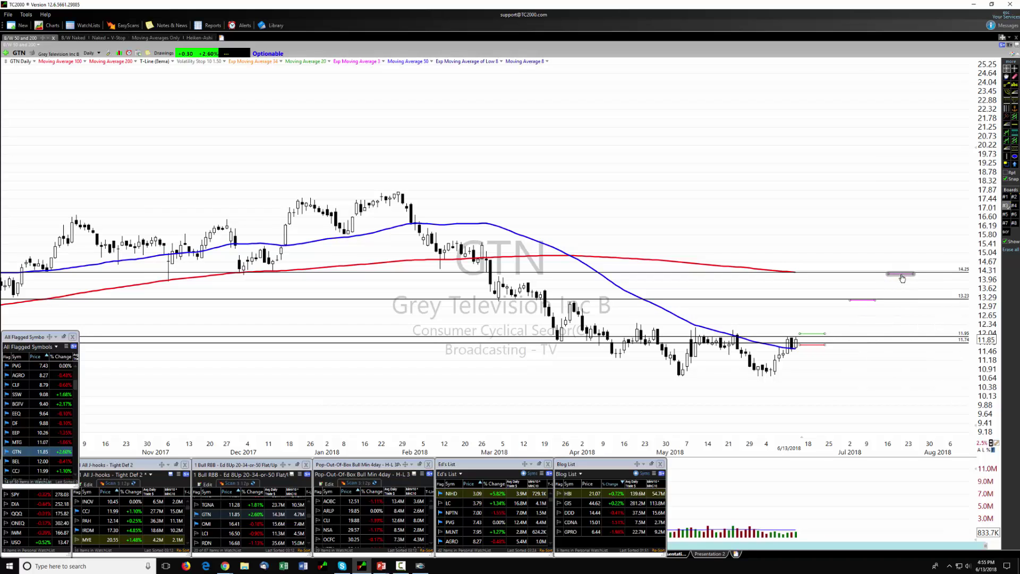
{"action": "left_click", "coordinate": [902, 277]}
Switch to Trader Vision 20/20, start a new trade plan for ticker GTN, and move the window so the chart's trade lines are readable
{"action": "left_click", "coordinate": [420, 565]}
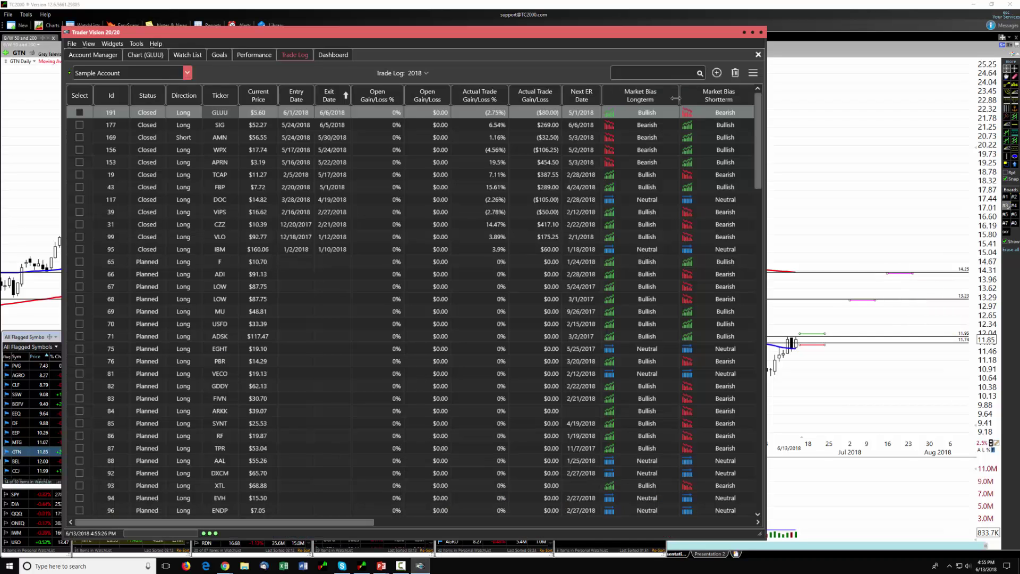
{"action": "left_click", "coordinate": [716, 73]}
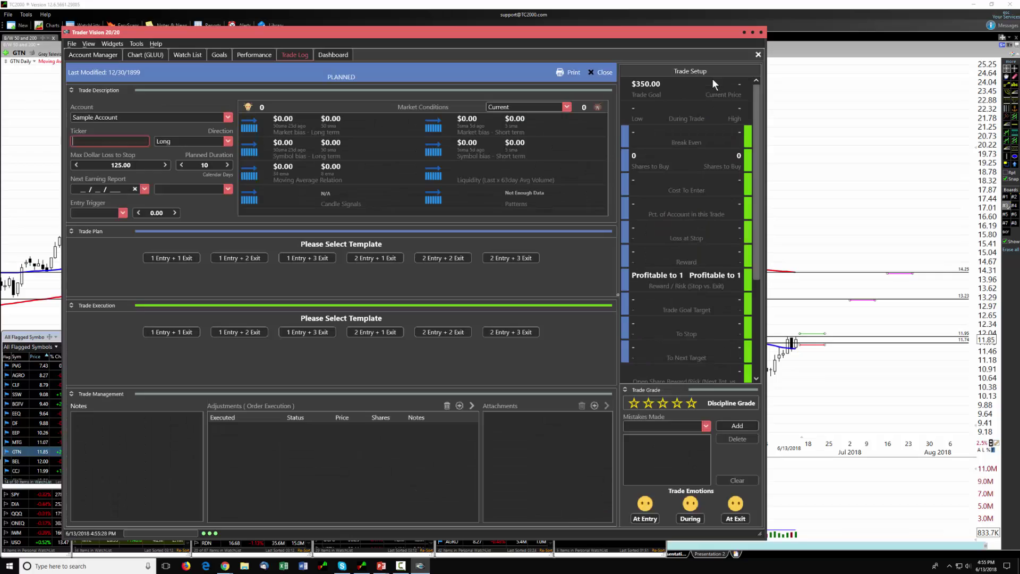
{"action": "type", "text": "GTN"}
{"action": "key", "text": "Tab"}
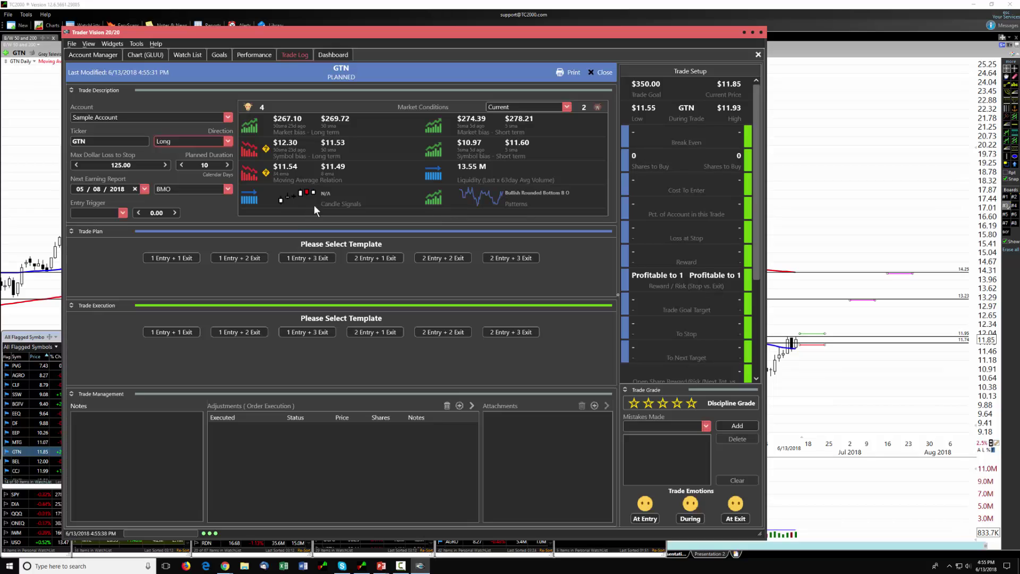
{"action": "mouse_move", "coordinate": [310, 195]}
{"action": "left_click_drag", "start_coordinate": [540, 35], "coordinate": [511, 45]}
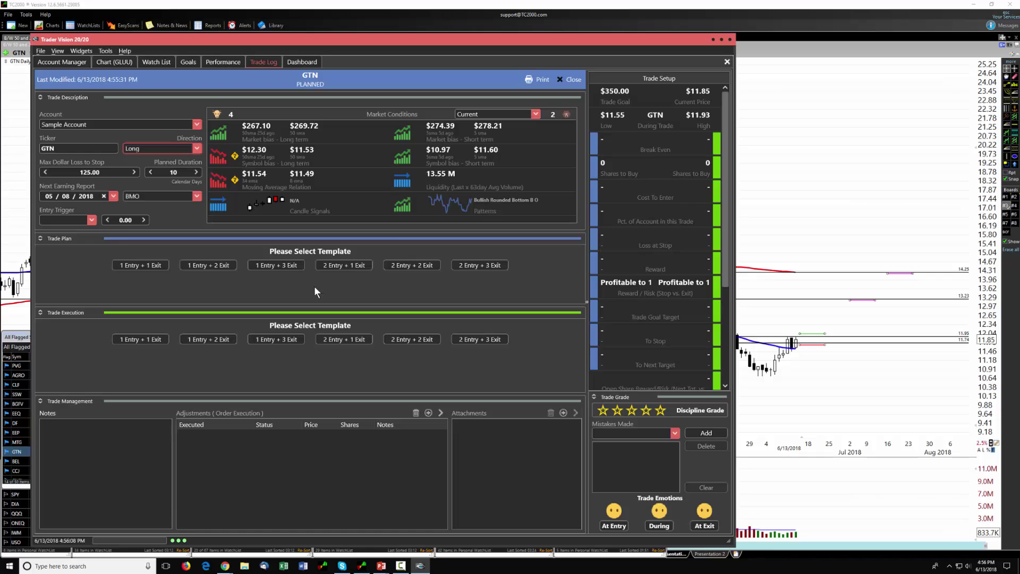
Apply the 1 Entry + 2 Exit template to the GTN plan, with Entry 1 at 12.00 and the stop at 11.65
{"action": "left_click", "coordinate": [206, 267]}
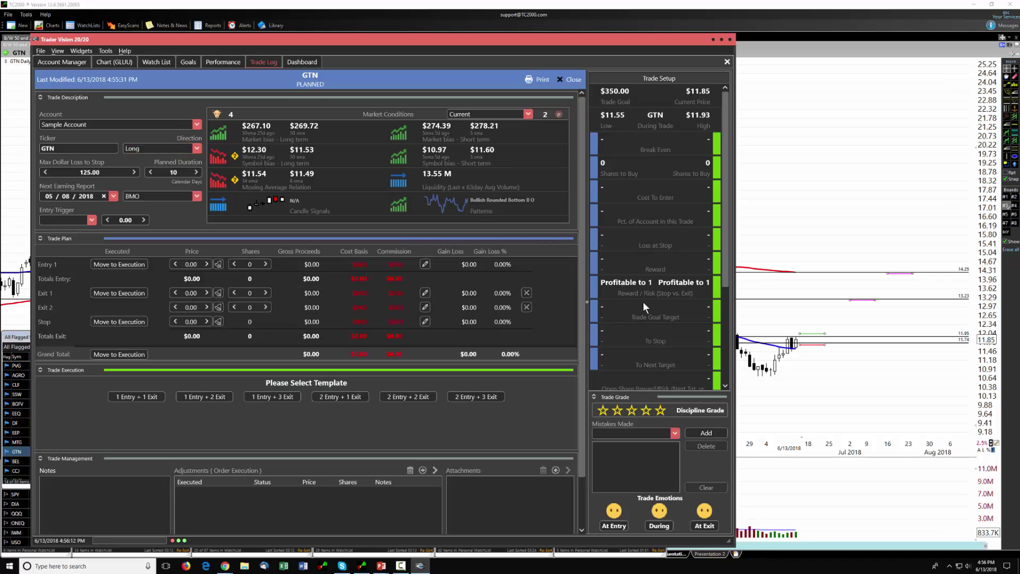
{"action": "mouse_move", "coordinate": [809, 334]}
{"action": "left_click", "coordinate": [186, 264]}
{"action": "type", "text": "12"}
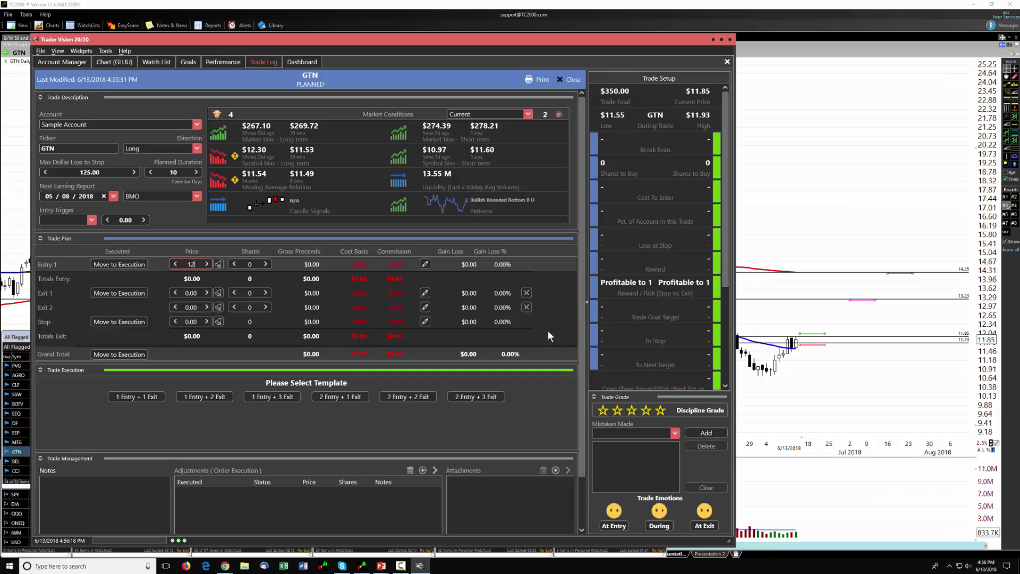
{"action": "mouse_move", "coordinate": [810, 346]}
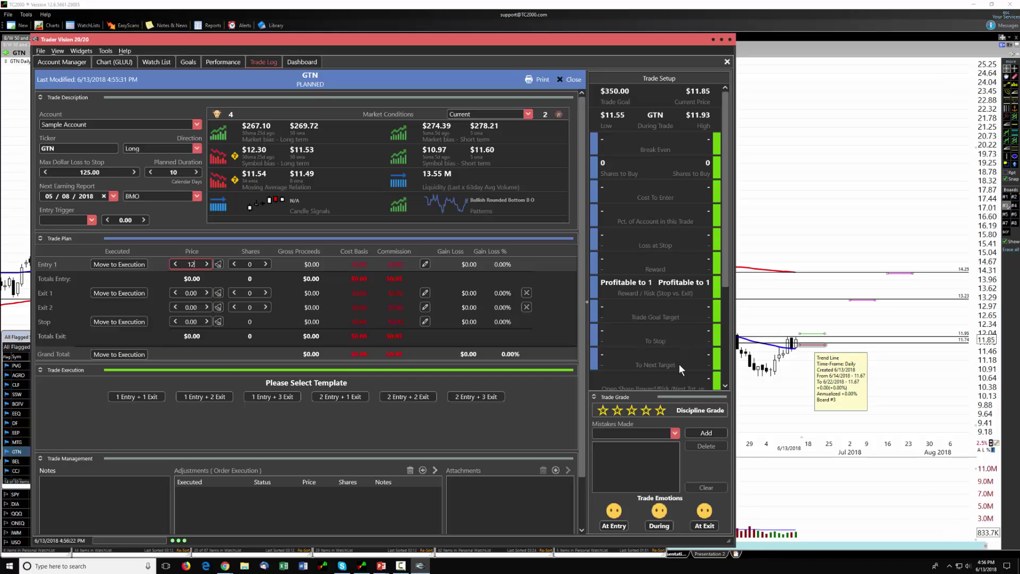
{"action": "left_click", "coordinate": [197, 319]}
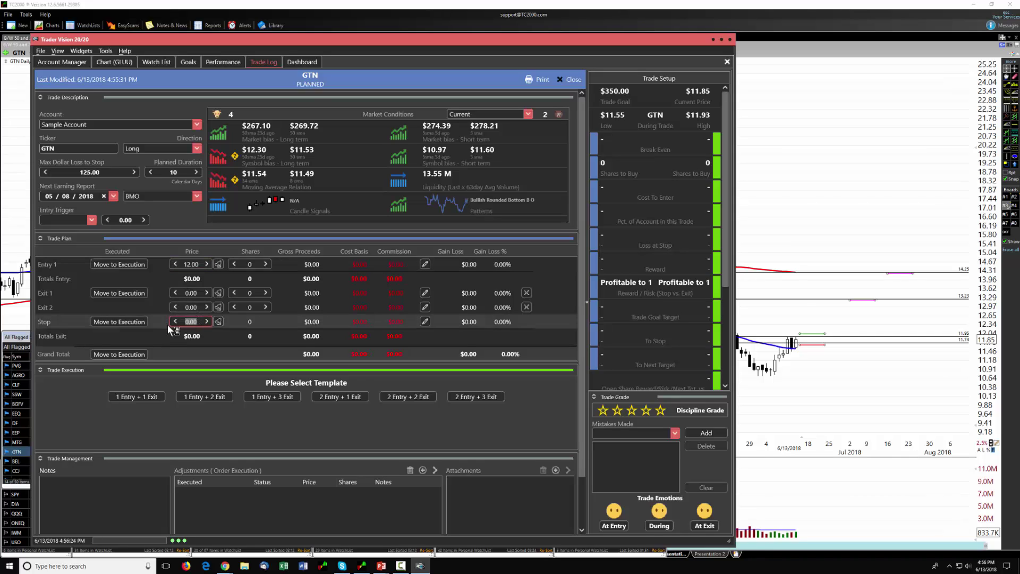
{"action": "type", "text": "11.65"}
Set the planned exit prices to 13.17 for Exit 1 and 14.20 for Exit 2
{"action": "left_click", "coordinate": [196, 293]}
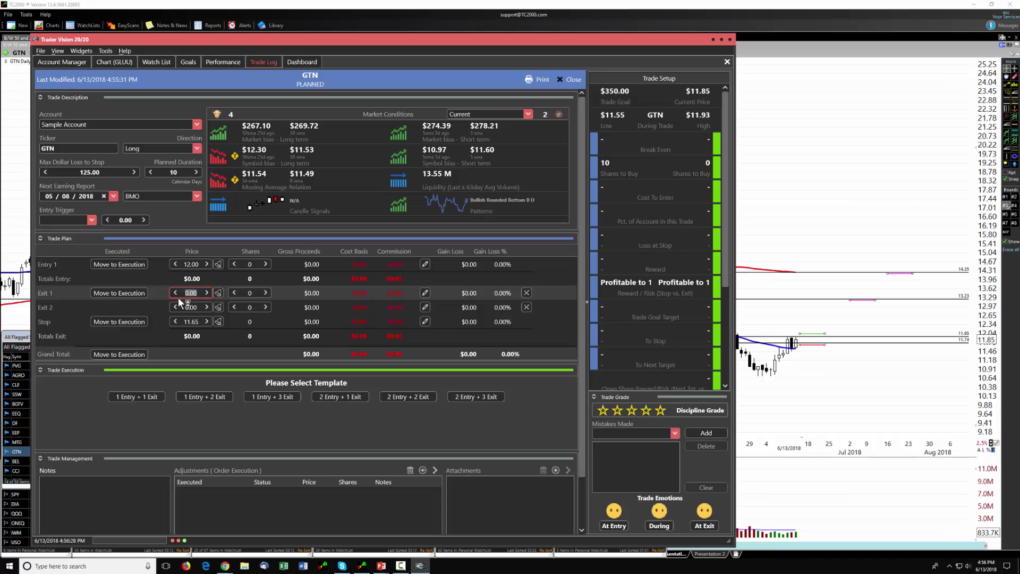
{"action": "left_click", "coordinate": [196, 293]}
{"action": "left_click_drag", "start_coordinate": [194, 293], "coordinate": [175, 295]}
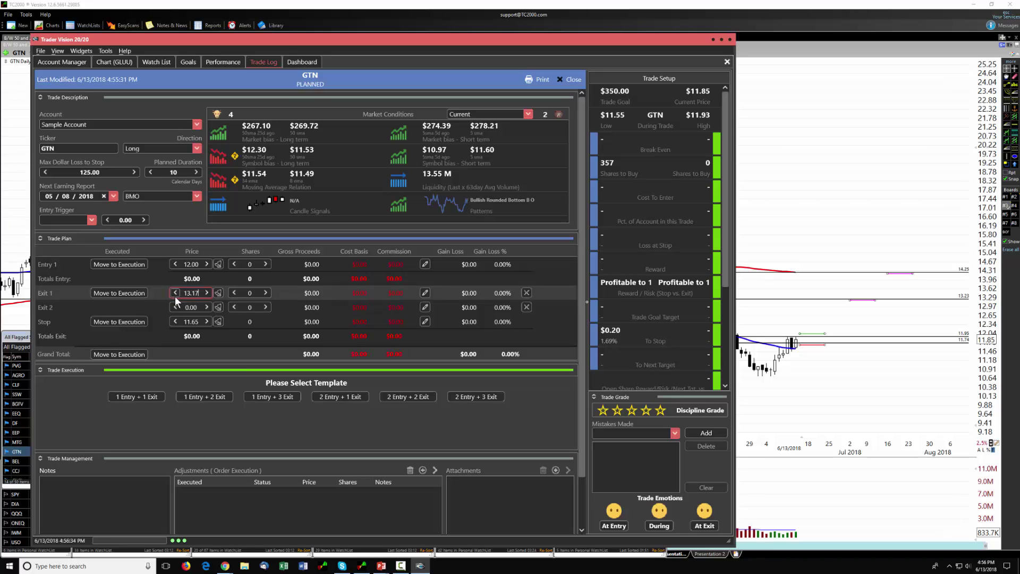
{"action": "left_click", "coordinate": [195, 307]}
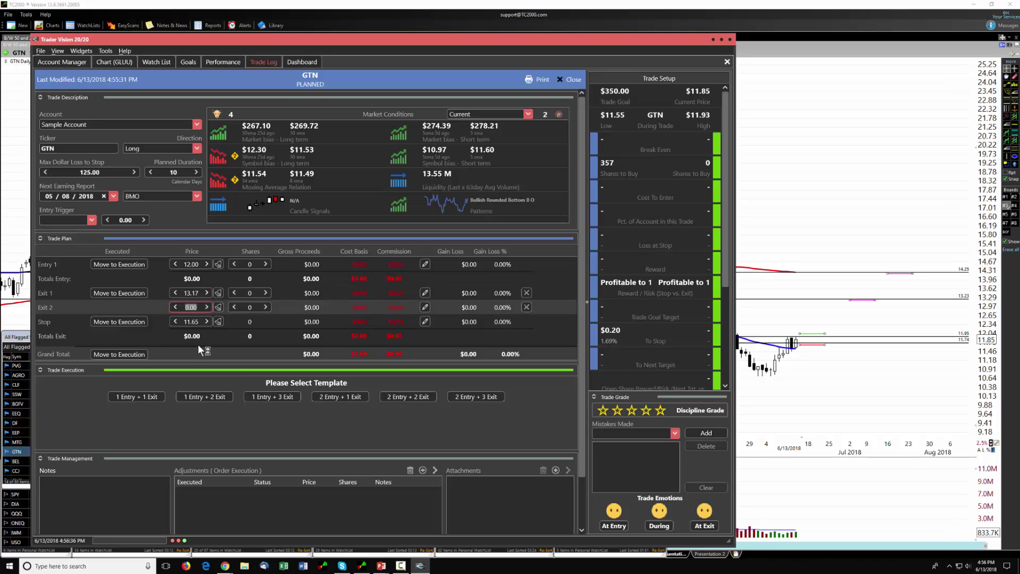
{"action": "type", "text": "14.2"}
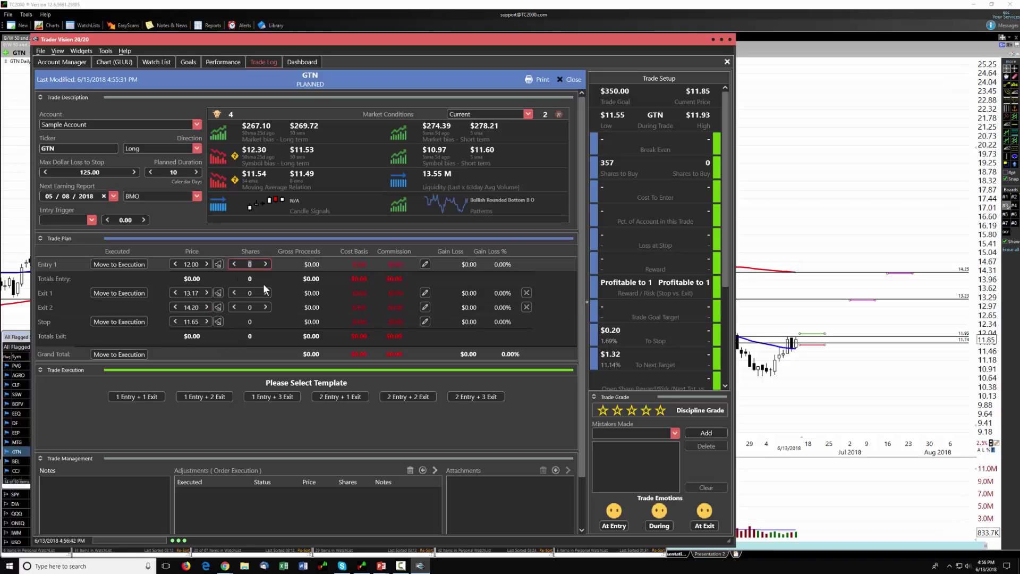
Set the Entry 1 position size to 300 shares
{"action": "left_click", "coordinate": [250, 264]}
{"action": "type", "text": "300"}
{"action": "key", "text": "Tab"}
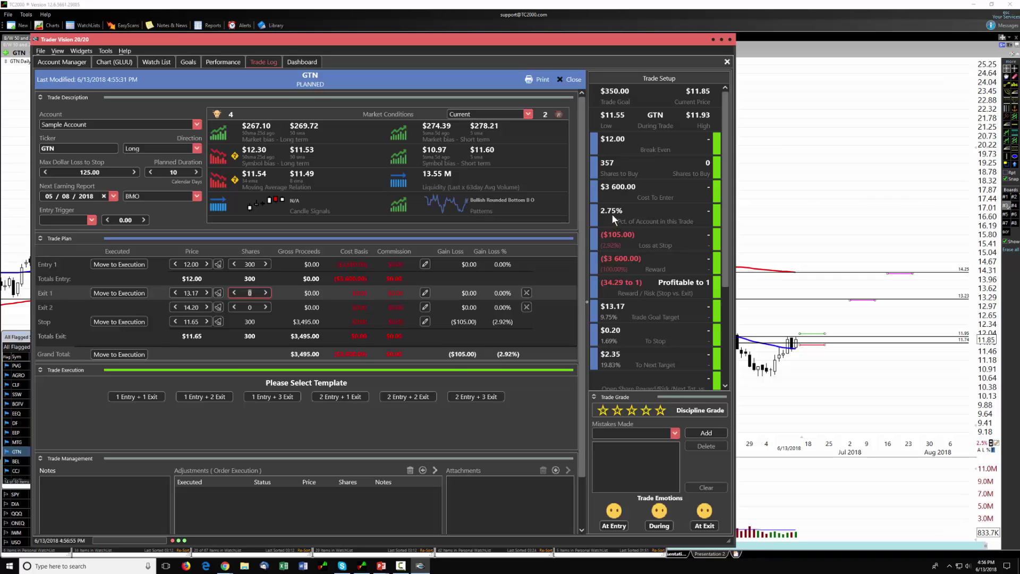
Set Entry 1 to 400 shares and split the exits into 200 shares each for Exit 1 and Exit 2
{"action": "left_click", "coordinate": [251, 264]}
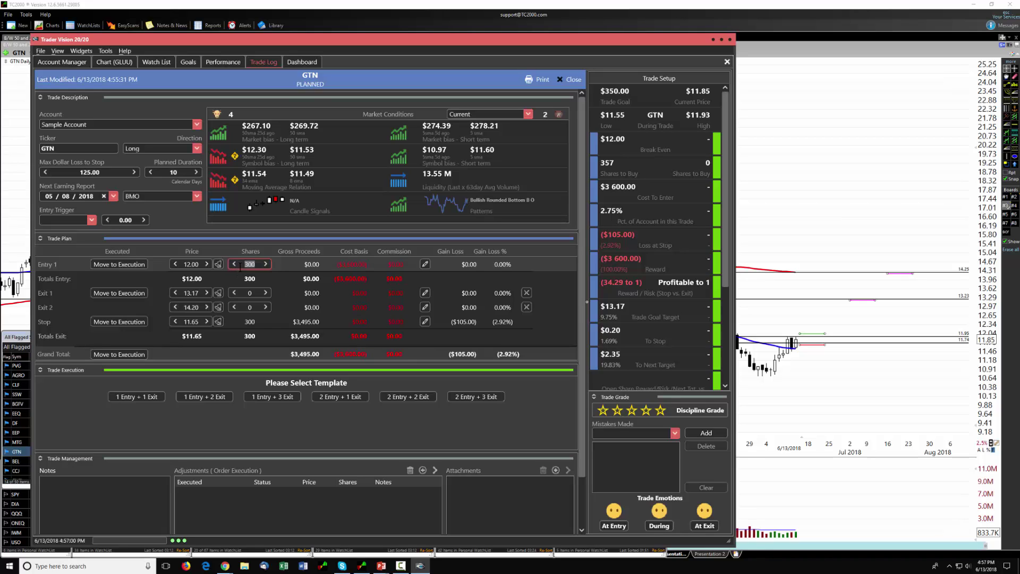
{"action": "type", "text": "400"}
{"action": "left_click", "coordinate": [255, 294]}
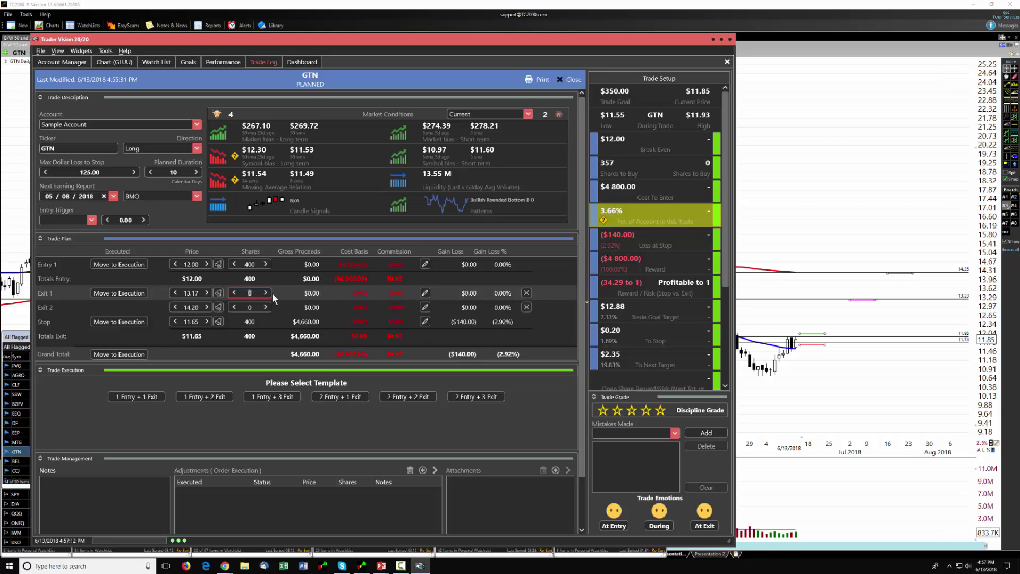
{"action": "type", "text": "200"}
{"action": "key", "text": "Tab"}
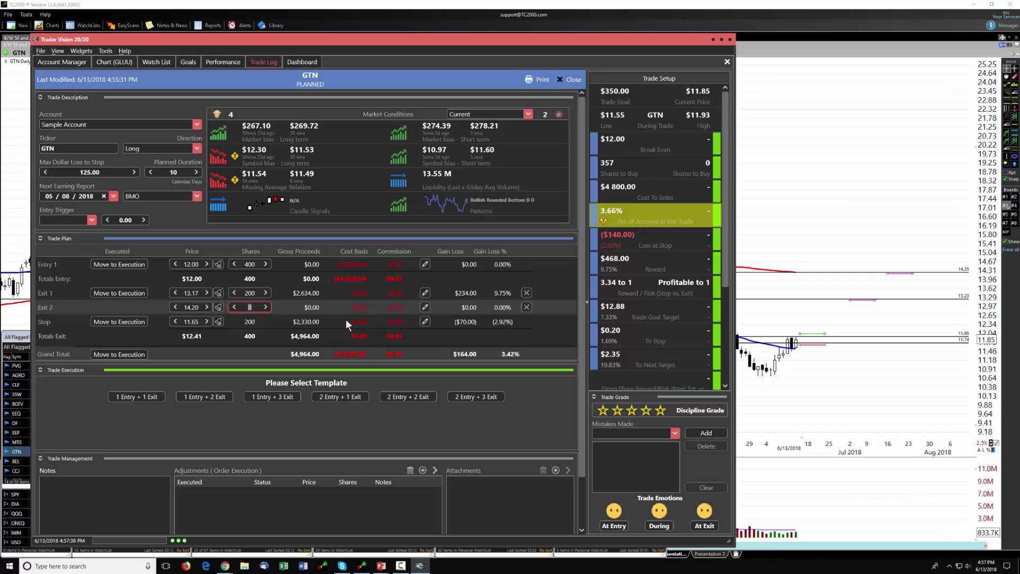
{"action": "type", "text": "200"}
{"action": "left_click", "coordinate": [249, 293]}
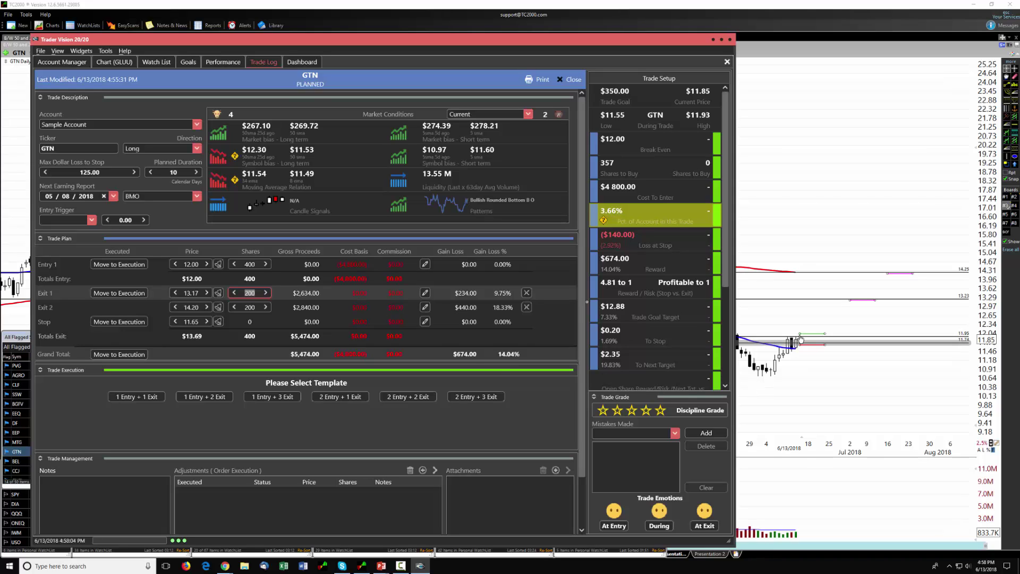
Close the GTN trade plan and switch back to TC2000 to open BEL's chart from the flagged symbols
{"action": "mouse_move", "coordinate": [806, 337]}
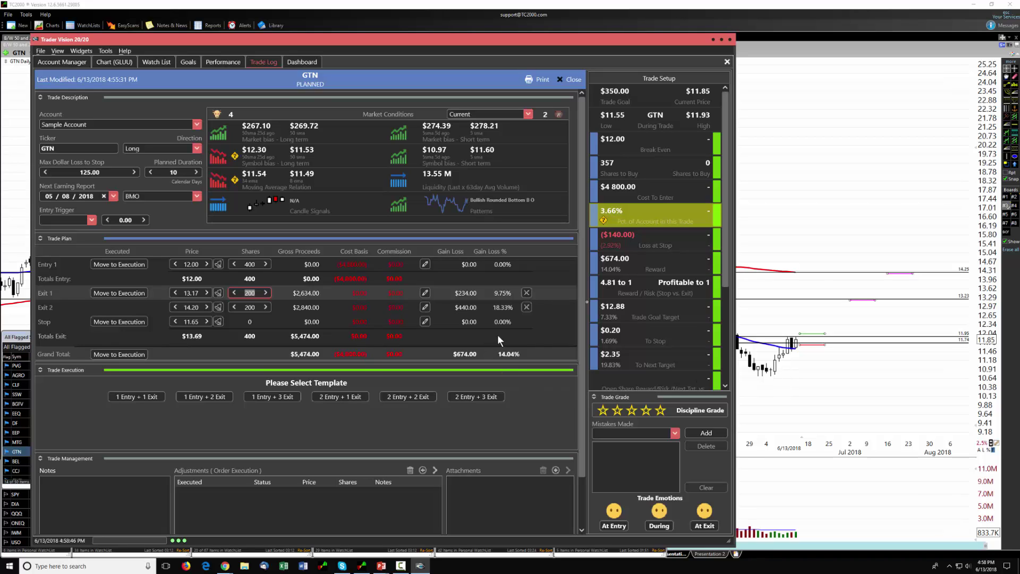
{"action": "left_click", "coordinate": [575, 81]}
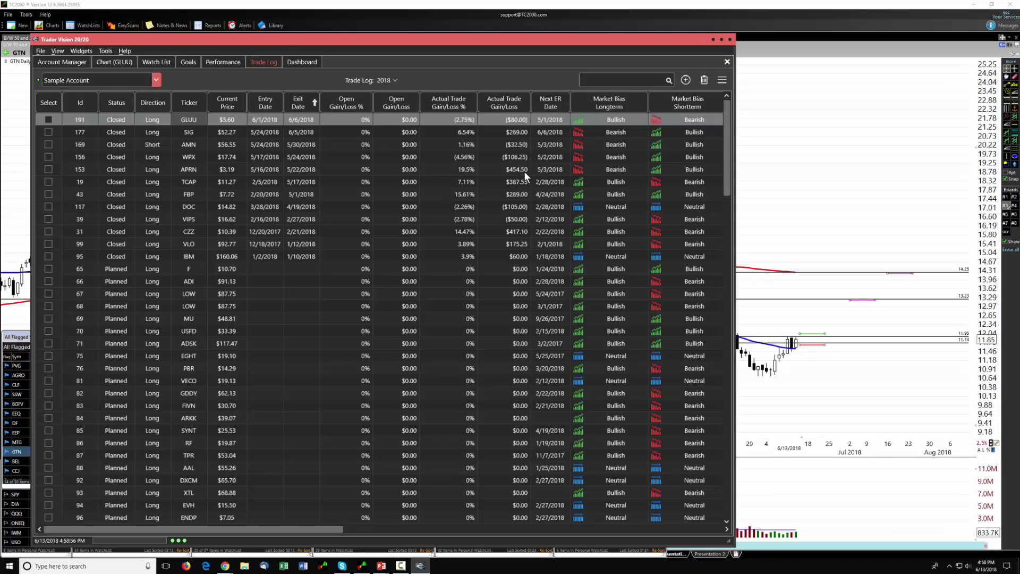
{"action": "left_click", "coordinate": [875, 142]}
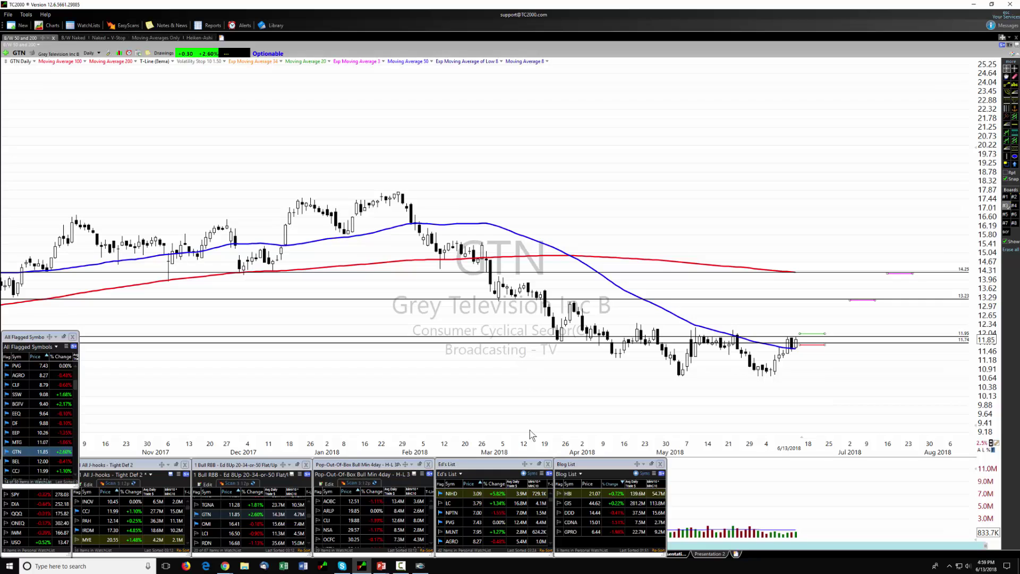
{"action": "left_click", "coordinate": [30, 461]}
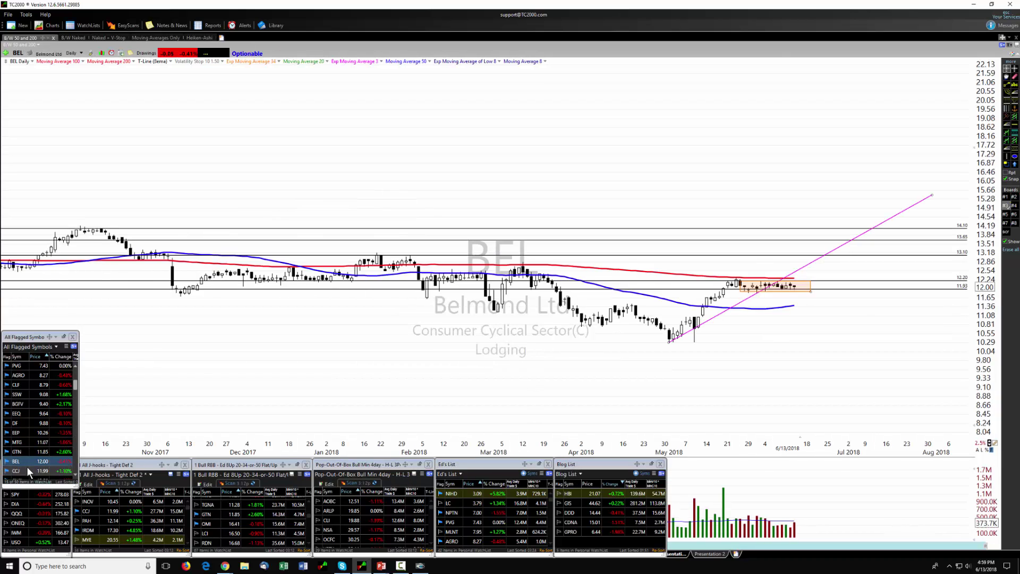
Open CCJ's chart from the flagged symbols and examine the price data of its latest daily candles against the nearby levels
{"action": "left_click", "coordinate": [27, 466]}
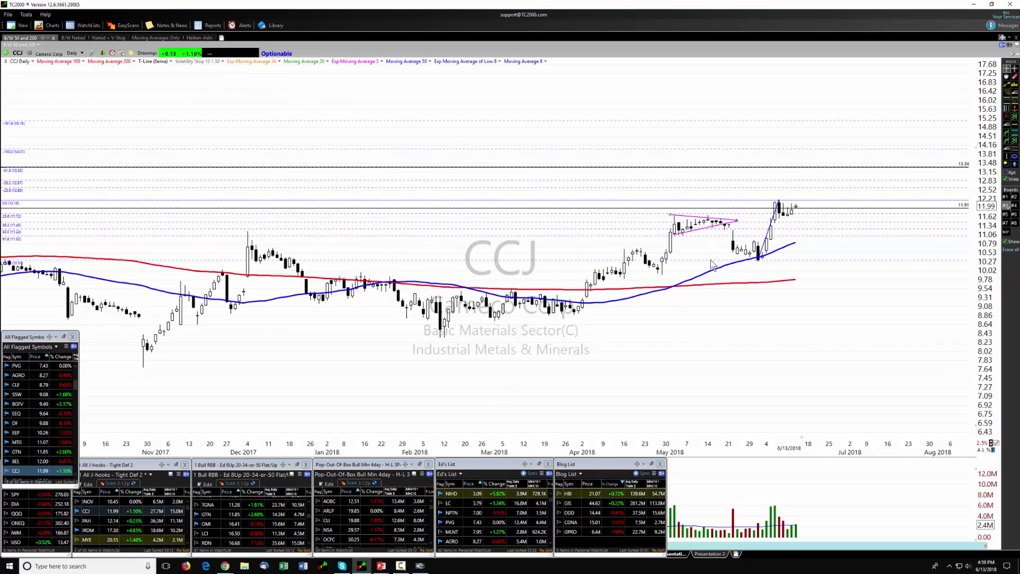
{"action": "left_click", "coordinate": [795, 216]}
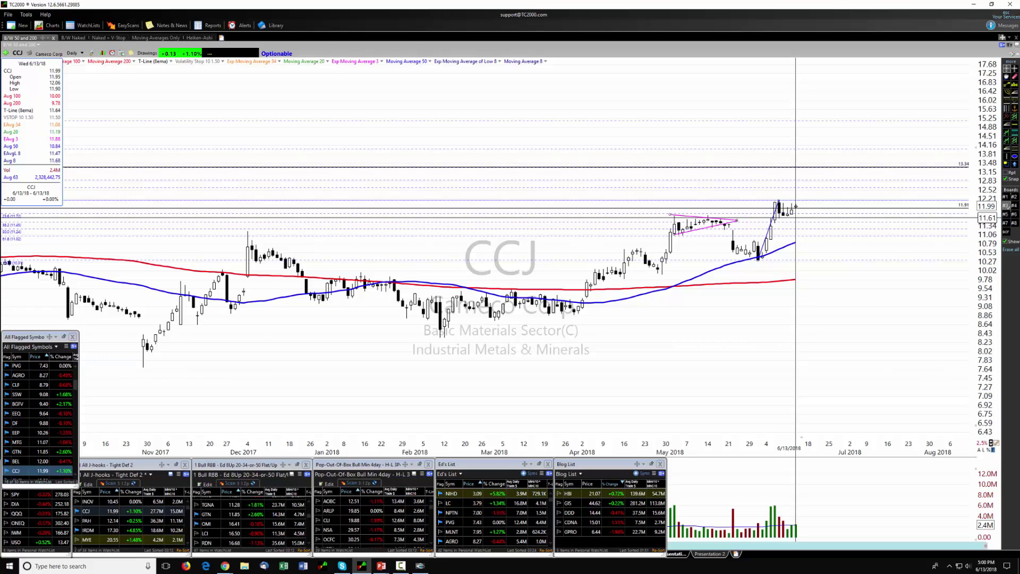
{"action": "left_click_drag", "start_coordinate": [795, 206], "coordinate": [791, 212]}
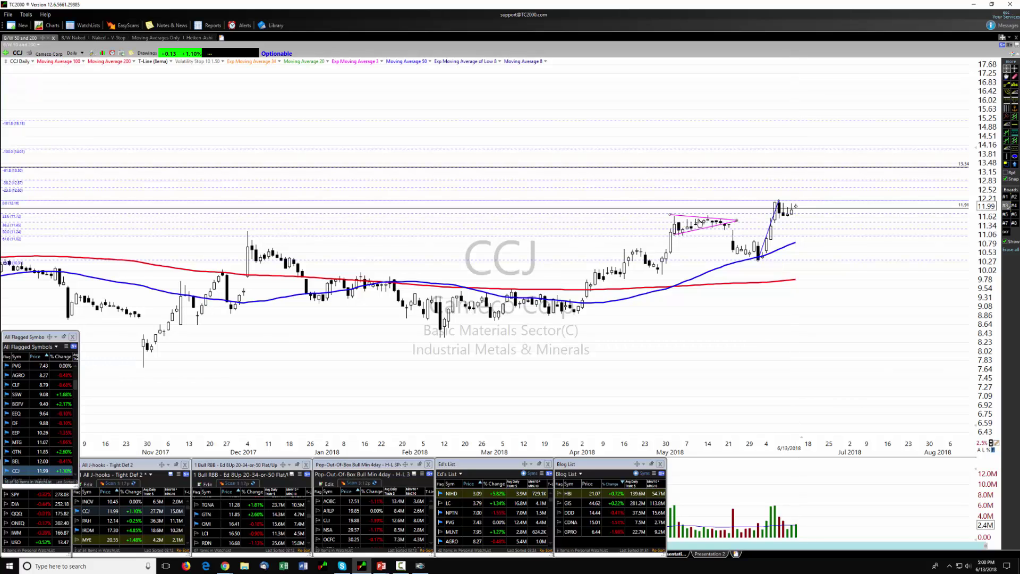
{"action": "left_click", "coordinate": [790, 218]}
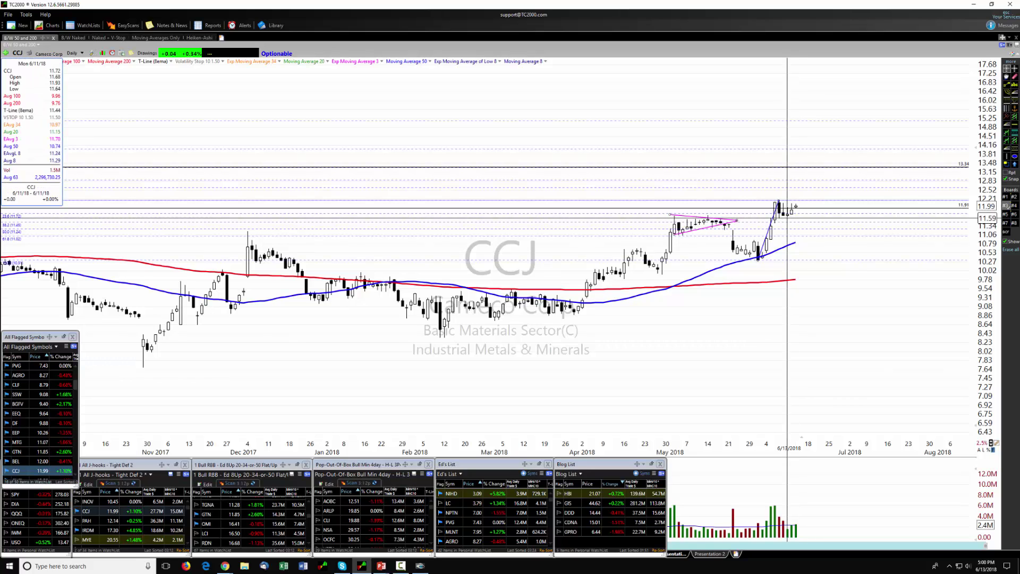
{"action": "left_click_drag", "start_coordinate": [790, 218], "coordinate": [792, 217]}
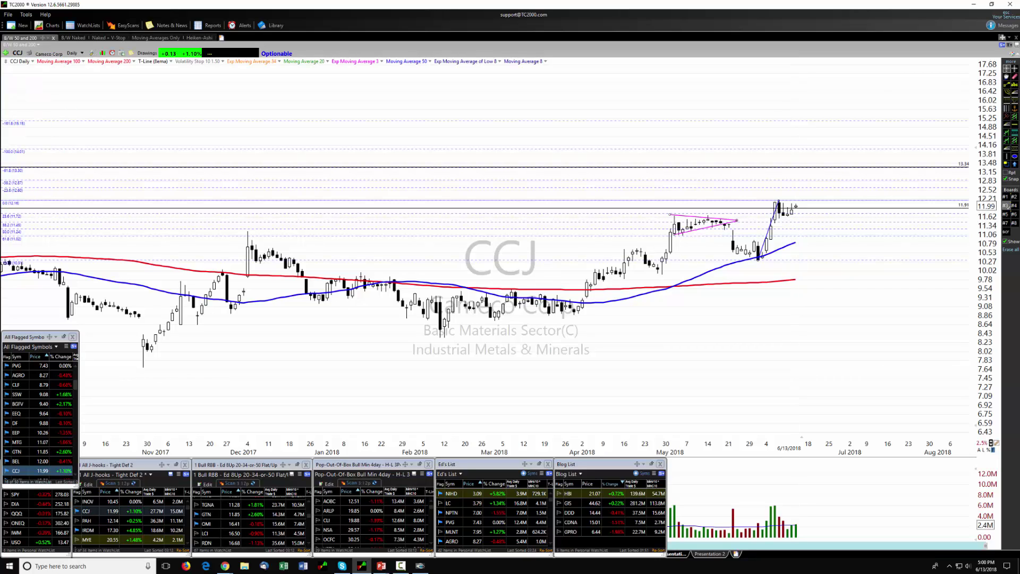
{"action": "left_click", "coordinate": [796, 218]}
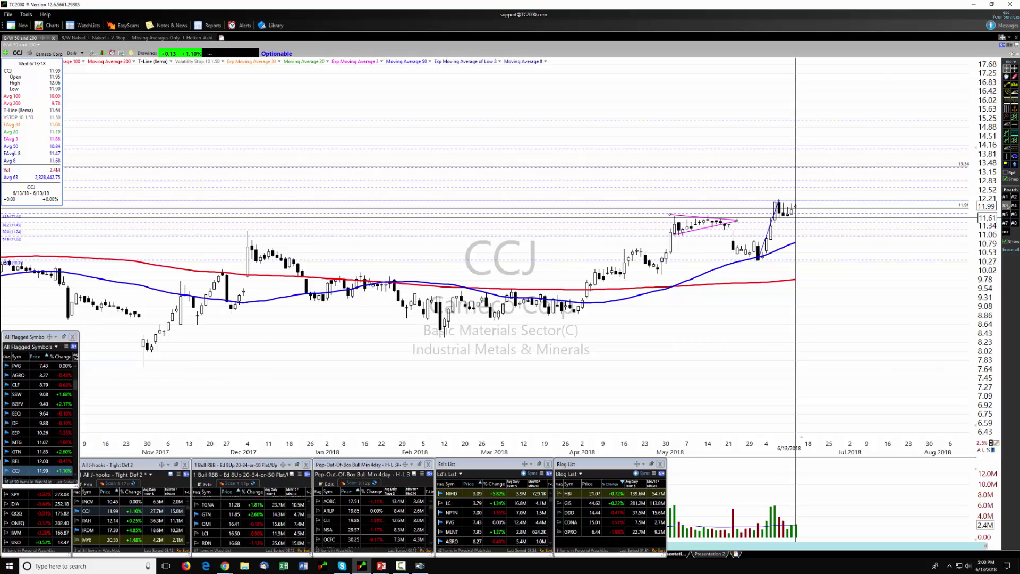
{"action": "left_click_drag", "start_coordinate": [795, 217], "coordinate": [795, 220]}
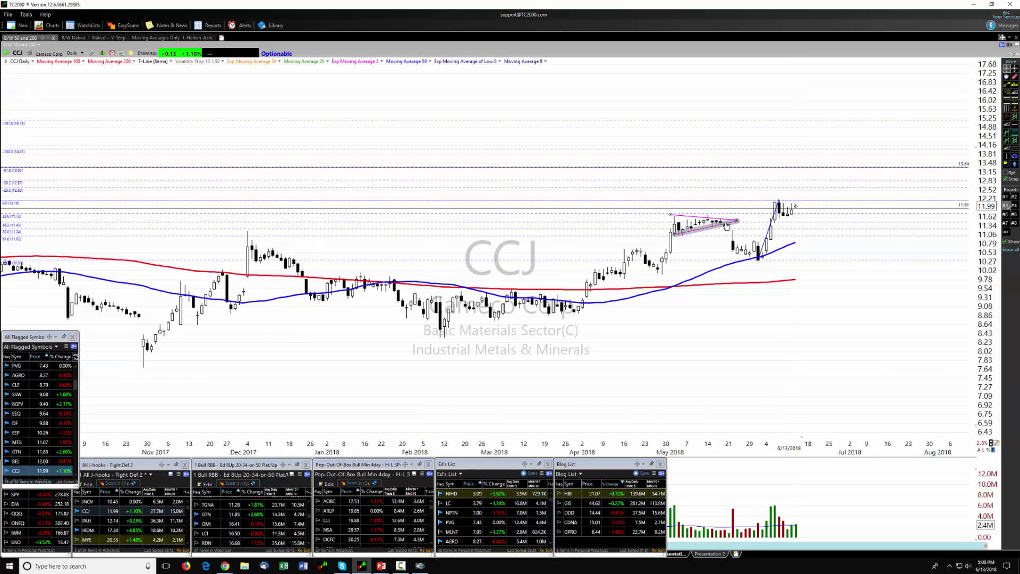
{"action": "left_click_drag", "start_coordinate": [795, 221], "coordinate": [796, 229]}
{"action": "left_click_drag", "start_coordinate": [795, 222], "coordinate": [795, 206]}
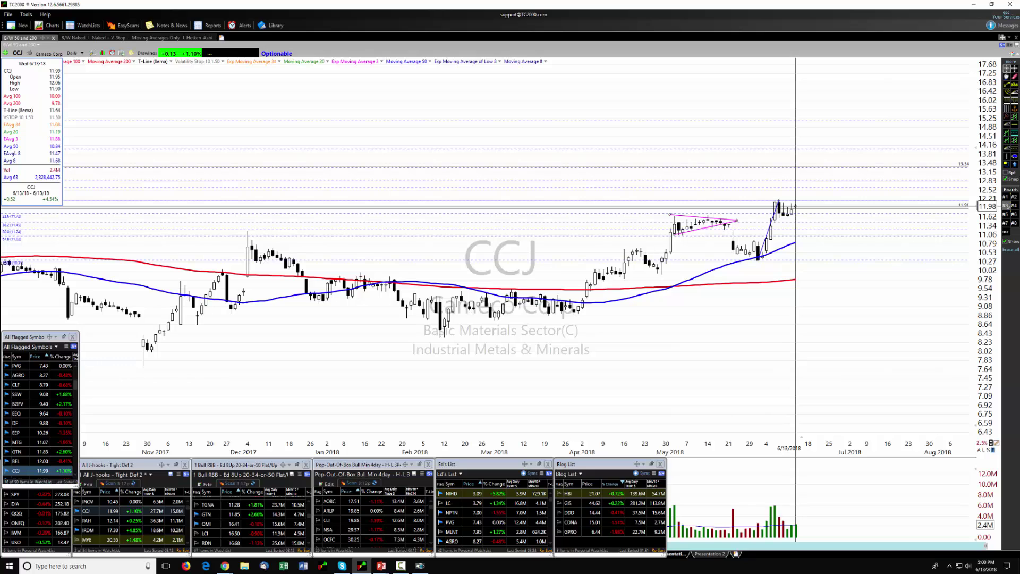
{"action": "left_click_drag", "start_coordinate": [795, 206], "coordinate": [796, 206]}
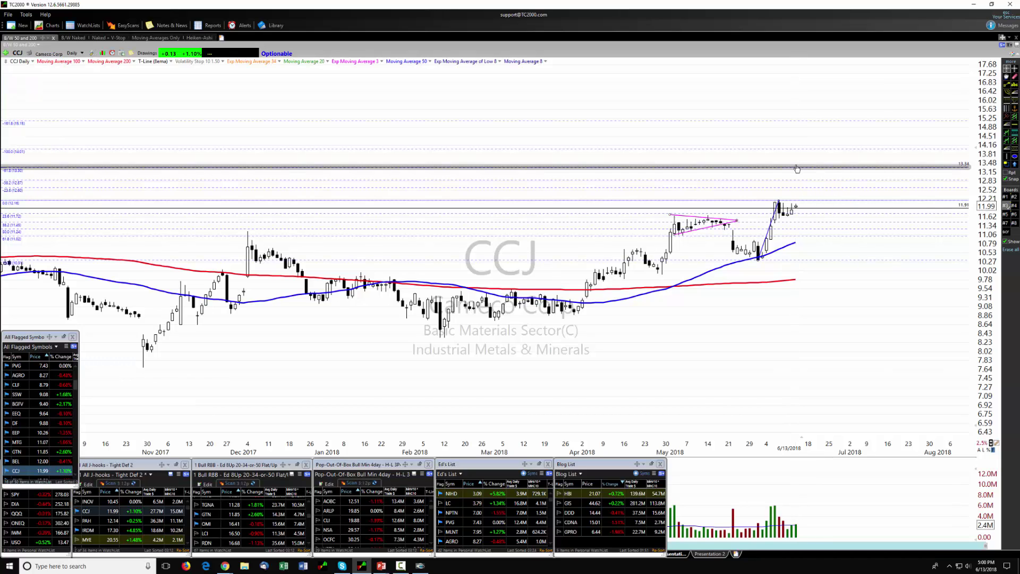
{"action": "mouse_move", "coordinate": [796, 168]}
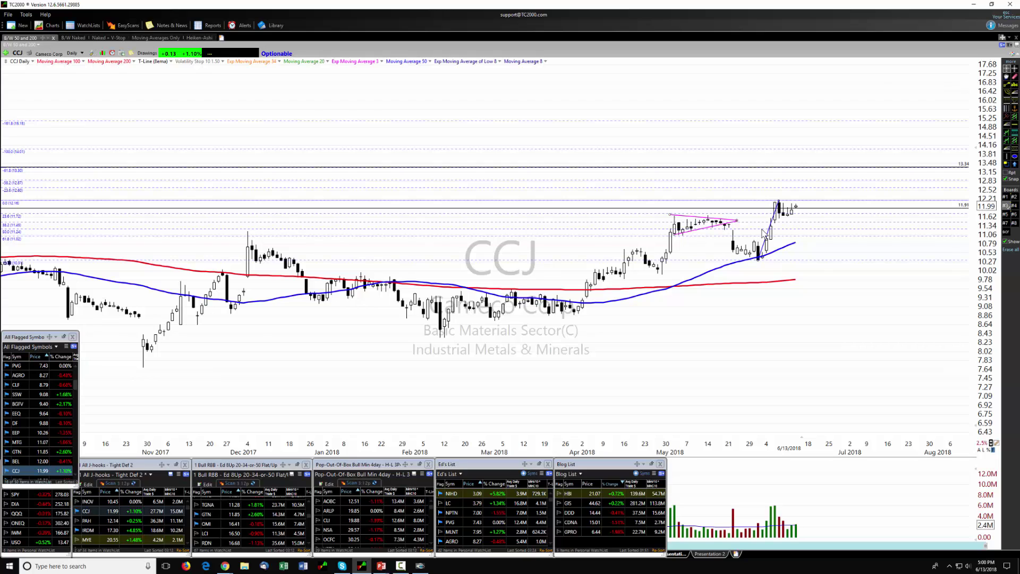
Switch CCJ to the weekly chart, add a horizontal price level at about 14 along the early-2015 lows, and return to the daily chart
{"action": "mouse_move", "coordinate": [767, 239]}
{"action": "key", "text": "w"}
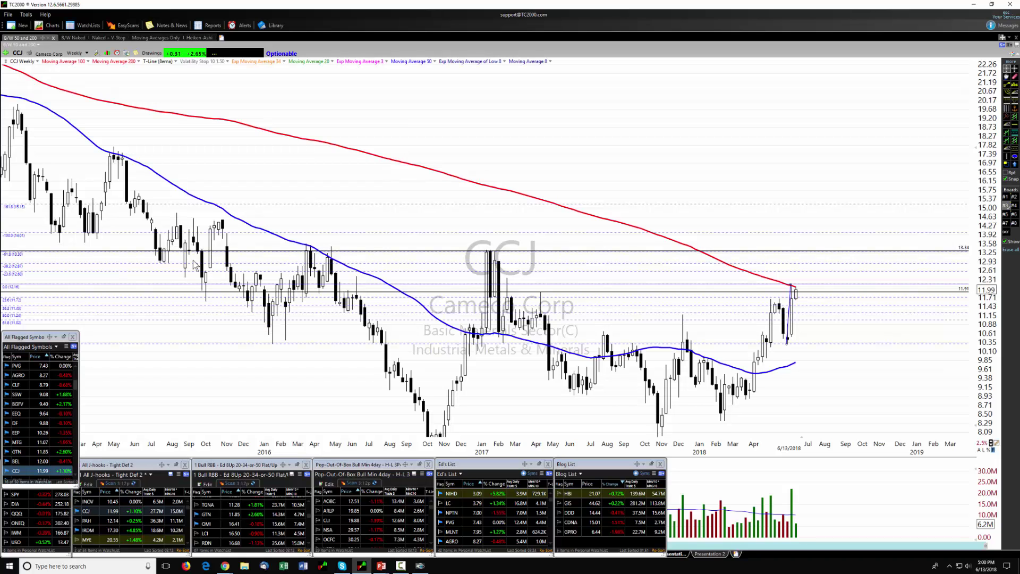
{"action": "scroll", "coordinate": [192, 262], "scroll_direction": "down", "scroll_amount": 2}
{"action": "scroll", "coordinate": [303, 303], "scroll_direction": "up", "scroll_amount": 2}
{"action": "left_click", "coordinate": [1015, 125]}
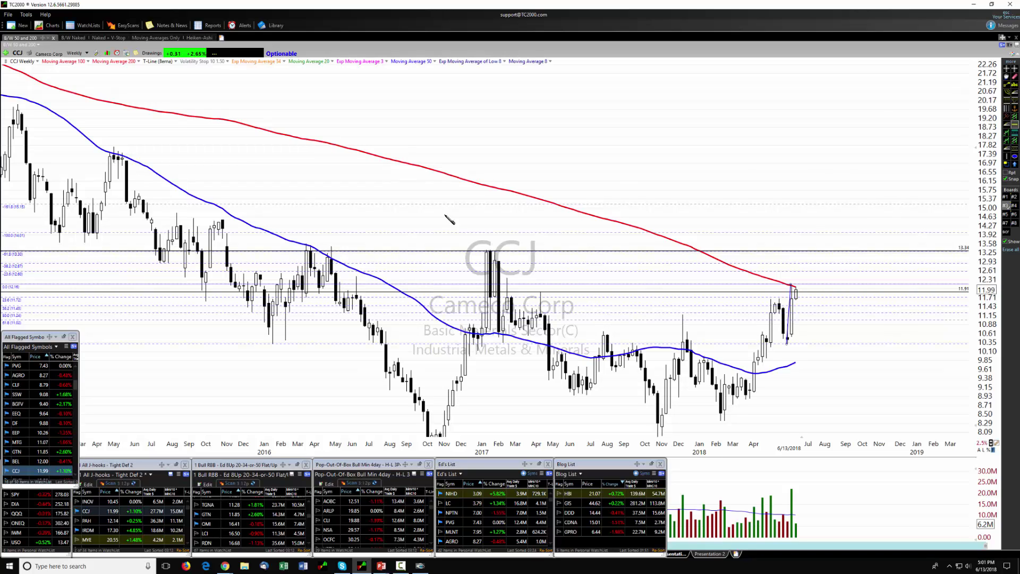
{"action": "left_click", "coordinate": [58, 233]}
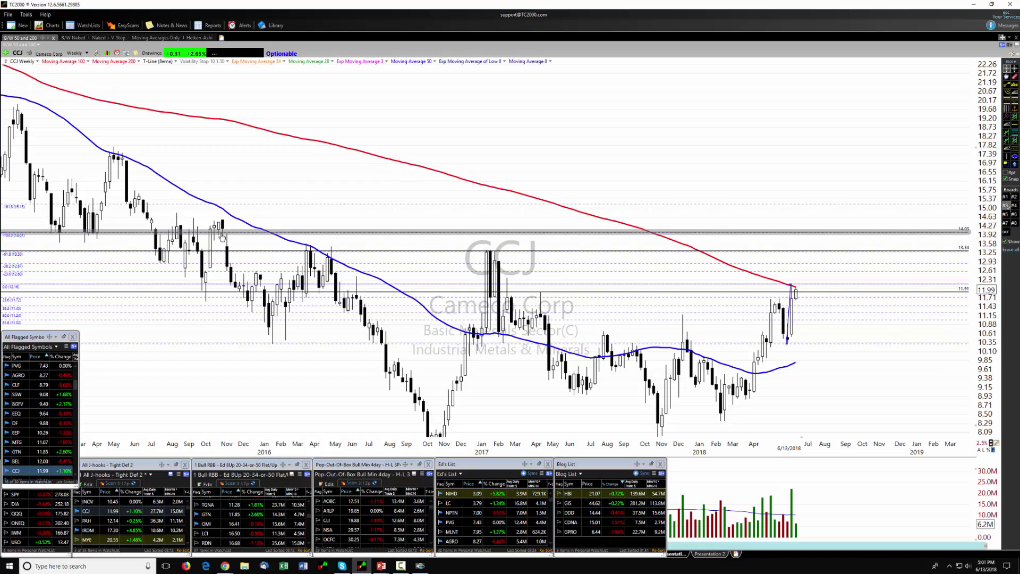
{"action": "key", "text": "d"}
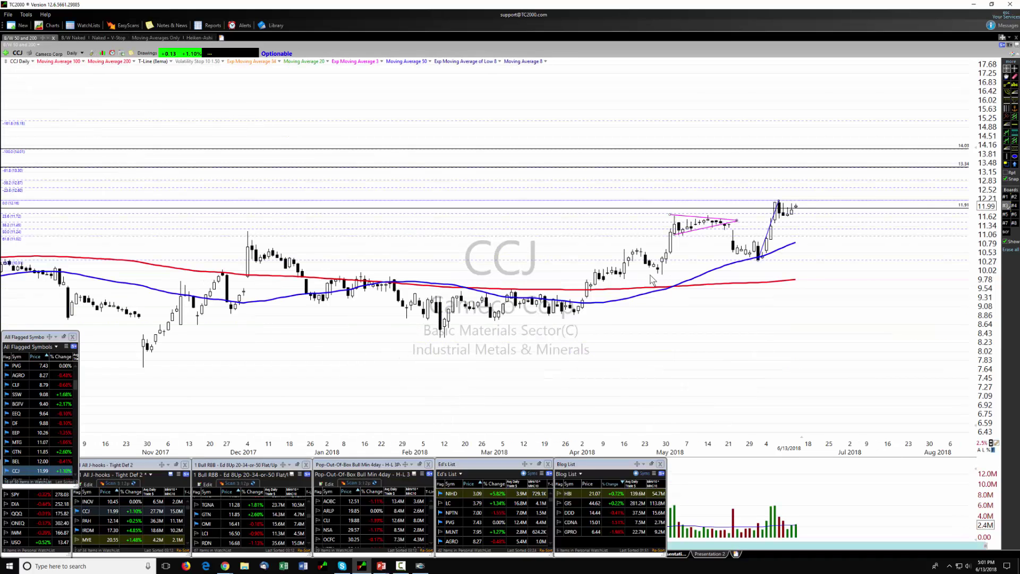
{"action": "scroll", "coordinate": [715, 269], "scroll_direction": "up", "scroll_amount": 1}
{"action": "left_click", "coordinate": [903, 149]}
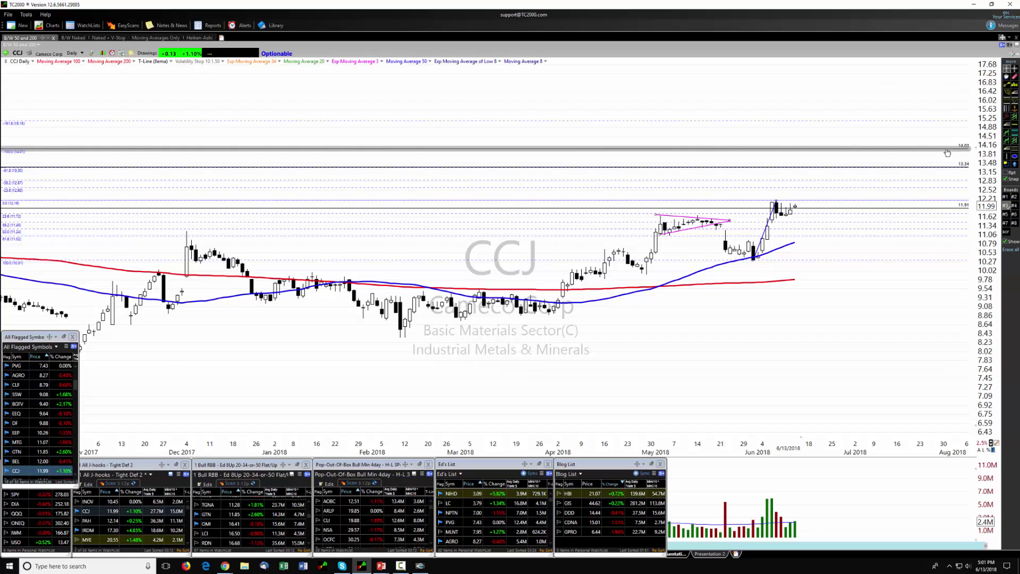
Draw a short horizontal trend line just above CCJ's latest candle and create a parallel copy just below the recent lows
{"action": "left_click", "coordinate": [818, 197]}
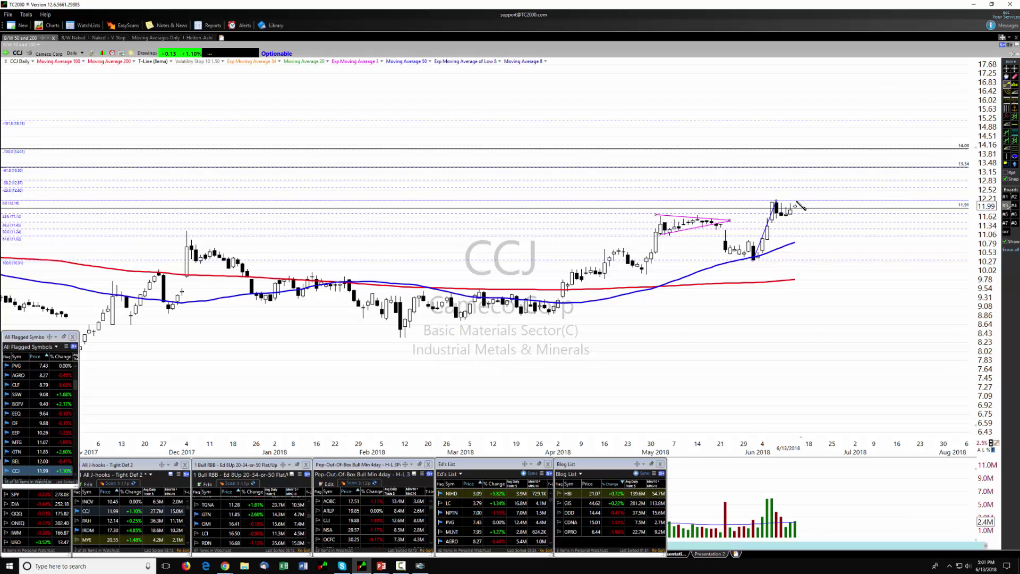
{"action": "left_click_drag", "start_coordinate": [794, 197], "coordinate": [813, 197]}
{"action": "left_click_drag", "start_coordinate": [813, 197], "coordinate": [813, 198]}
{"action": "left_click", "coordinate": [809, 198]}
{"action": "right_click", "coordinate": [809, 202]}
{"action": "left_click", "coordinate": [821, 218]}
{"action": "left_click", "coordinate": [809, 218]}
Color the lower short line red and the upper short line green
{"action": "right_click", "coordinate": [809, 219]}
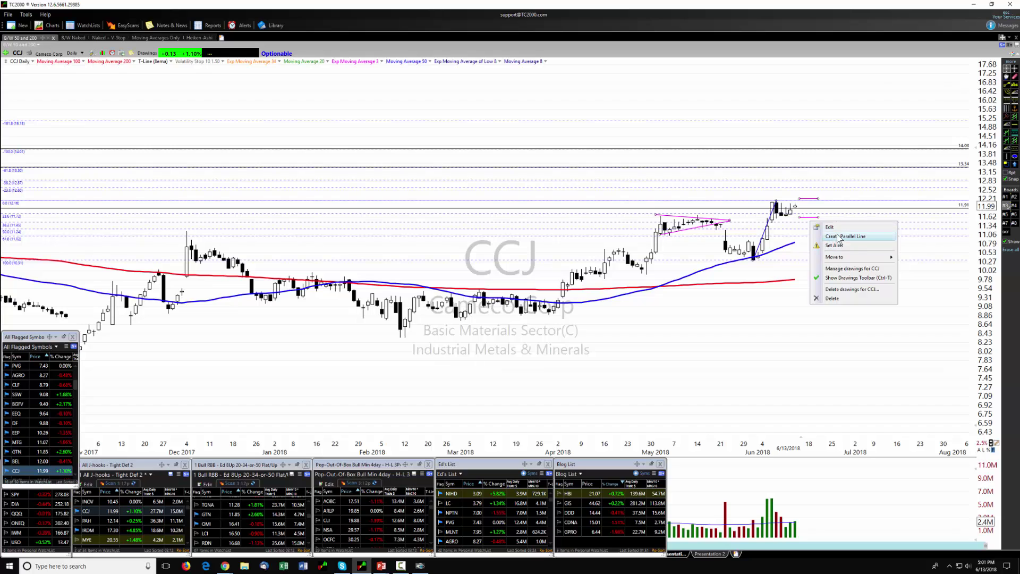
{"action": "left_click", "coordinate": [830, 228]}
{"action": "left_click", "coordinate": [914, 248]}
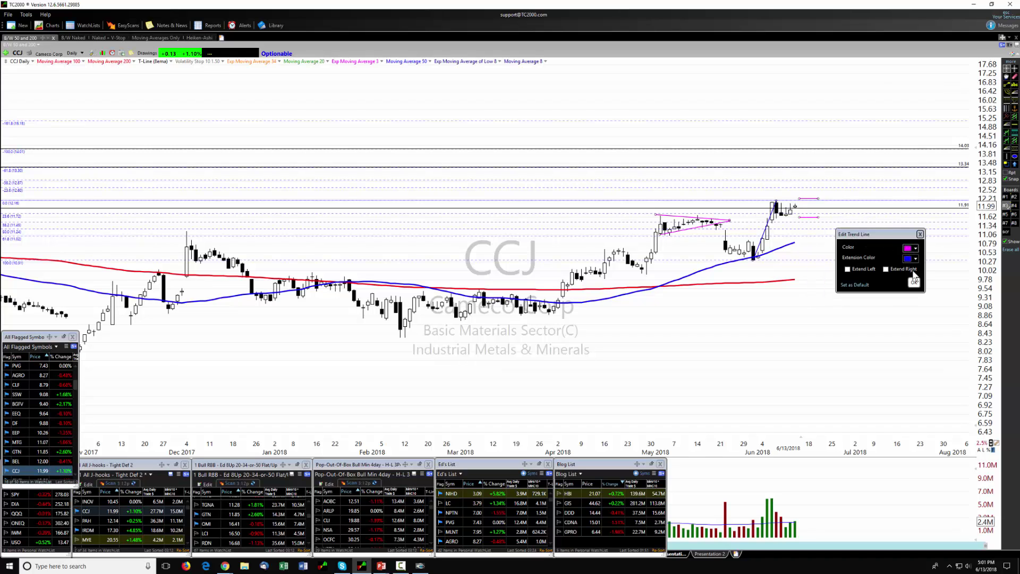
{"action": "left_click", "coordinate": [921, 298]}
{"action": "right_click", "coordinate": [810, 201]}
{"action": "left_click", "coordinate": [831, 207]}
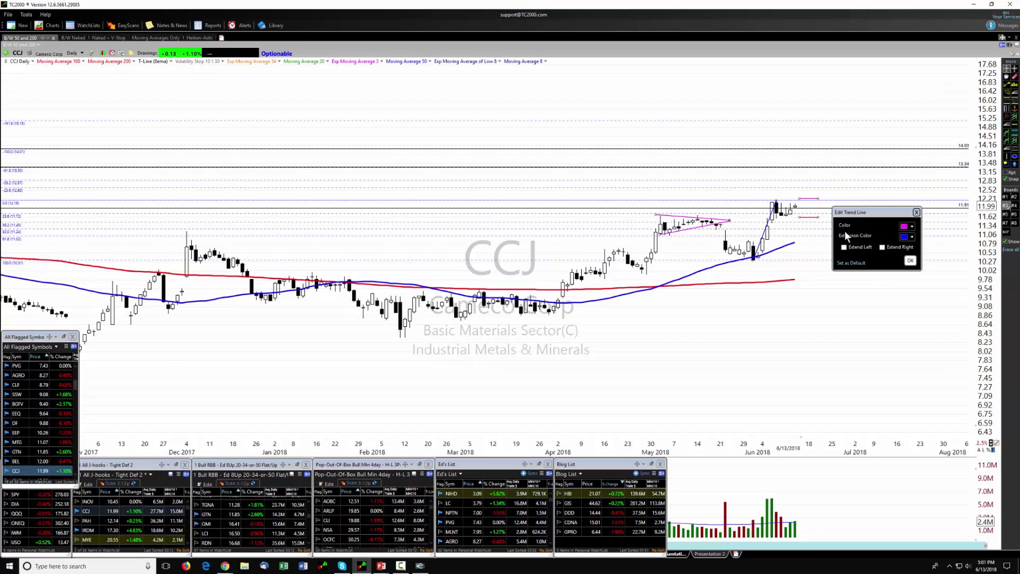
{"action": "left_click", "coordinate": [903, 228]}
{"action": "left_click", "coordinate": [943, 290]}
Create a parallel copy of the green line just under the 13.34 level, ahead of the current price, and color it magenta
{"action": "right_click", "coordinate": [809, 199]}
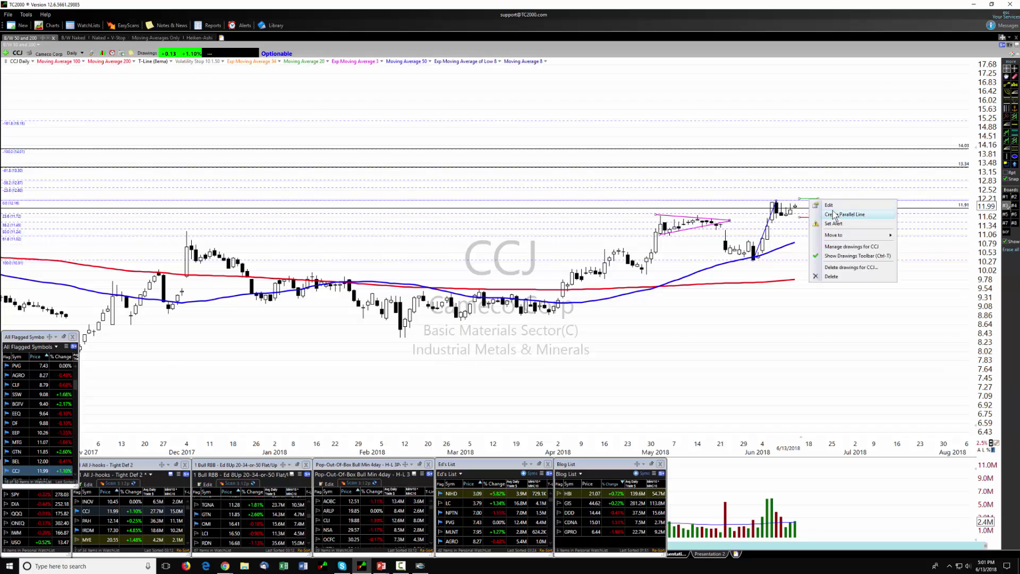
{"action": "left_click", "coordinate": [820, 248]}
{"action": "left_click_drag", "start_coordinate": [809, 241], "coordinate": [849, 174]}
{"action": "right_click", "coordinate": [856, 173]}
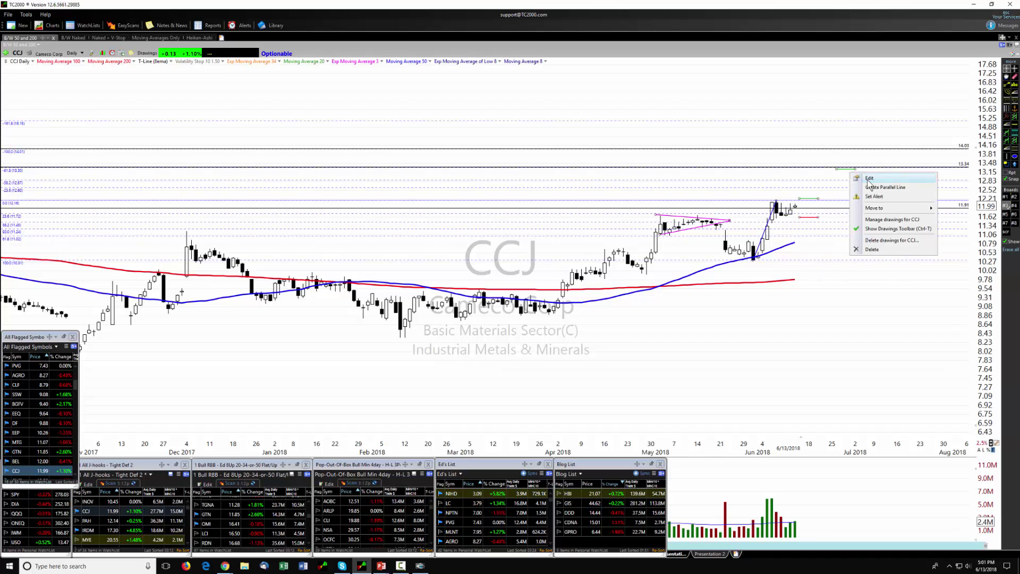
{"action": "left_click", "coordinate": [867, 176]}
{"action": "left_click", "coordinate": [944, 205]}
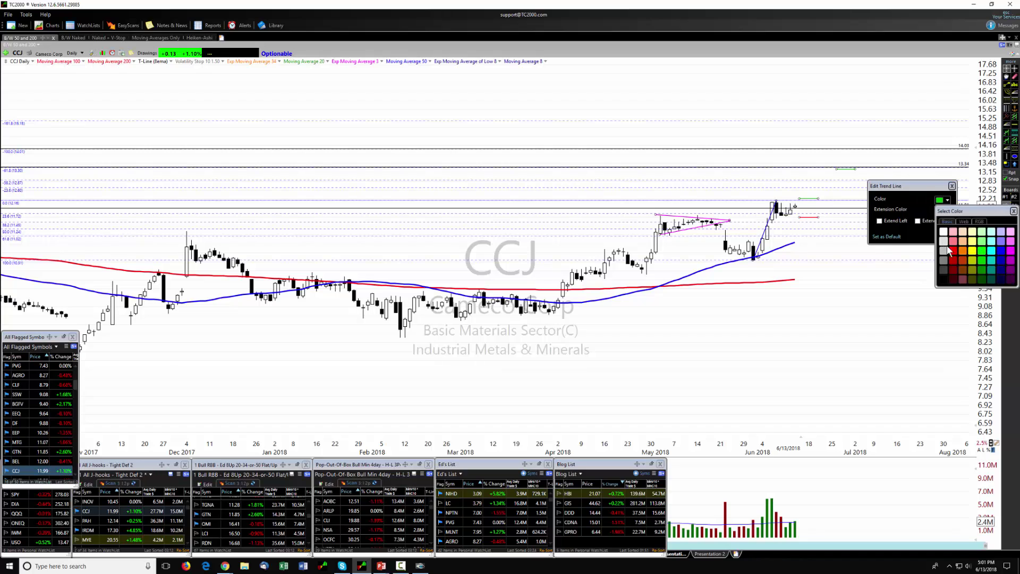
{"action": "left_click", "coordinate": [1012, 255]}
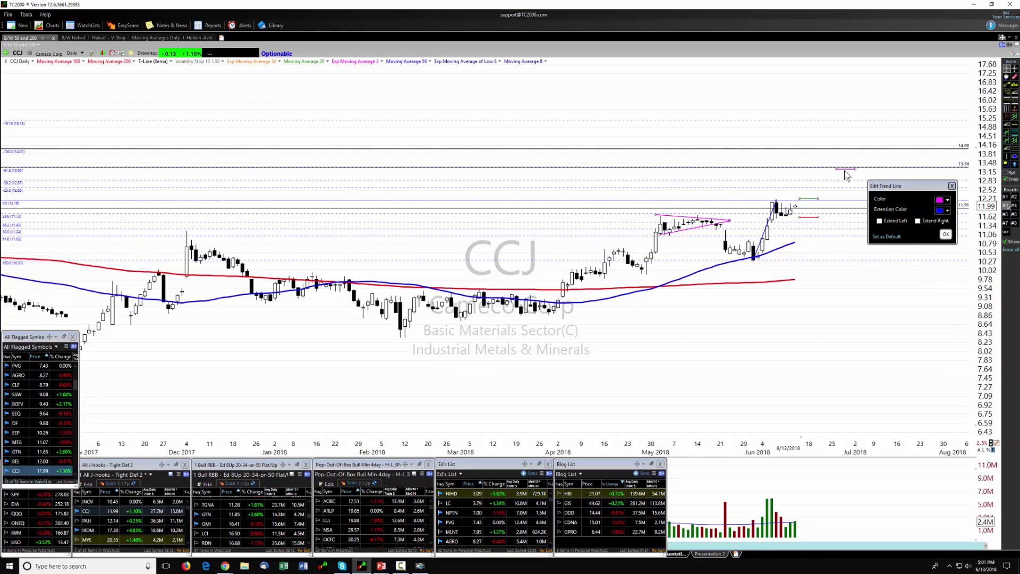
Create a parallel copy of the magenta line and place it further ahead, just under the horizontal level at about 14
{"action": "right_click", "coordinate": [847, 170]}
{"action": "left_click", "coordinate": [868, 187]}
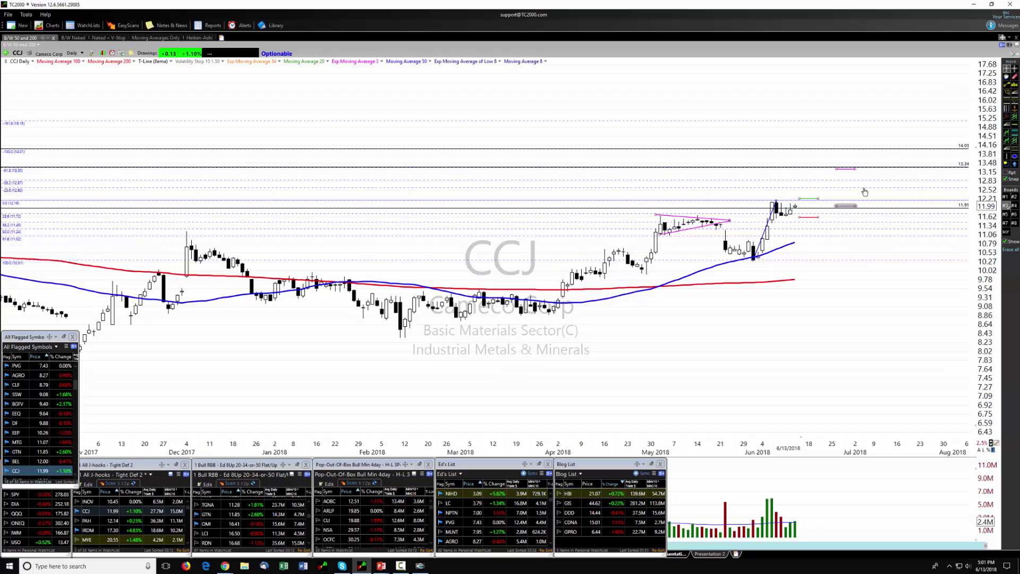
{"action": "left_click", "coordinate": [885, 152]}
{"action": "left_click", "coordinate": [853, 167]}
Switch to Trader Vision 20/20 and add a new trade to the log with the ticker CCJ
{"action": "left_click", "coordinate": [421, 566]}
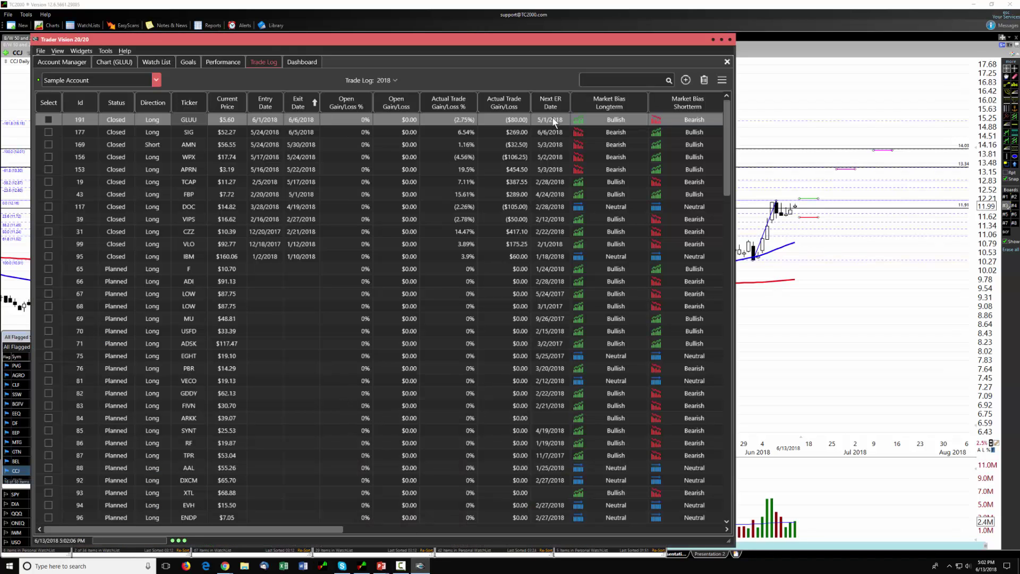
{"action": "left_click", "coordinate": [686, 79]}
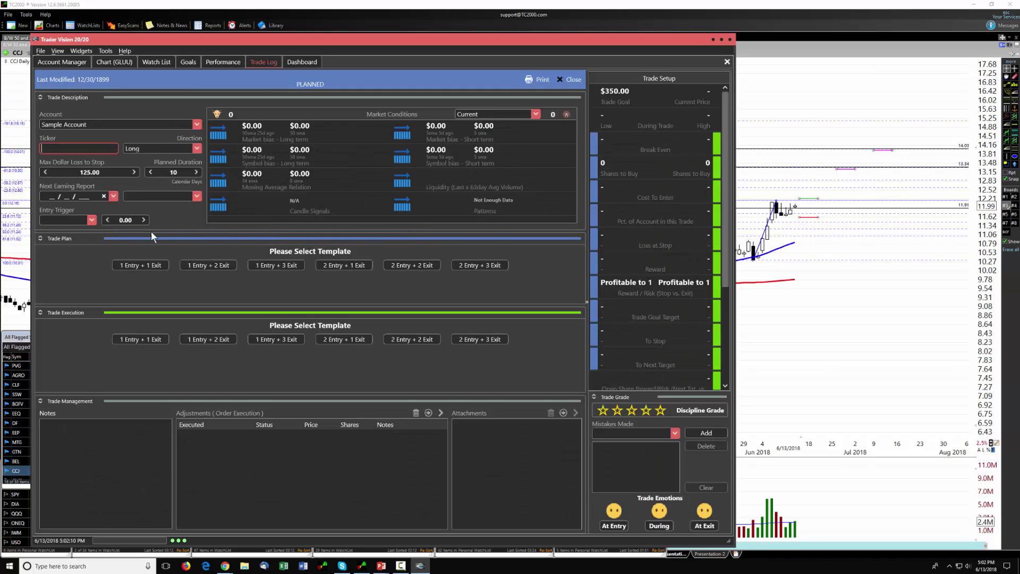
{"action": "type", "text": "CCJ"}
{"action": "key", "text": "Tab"}
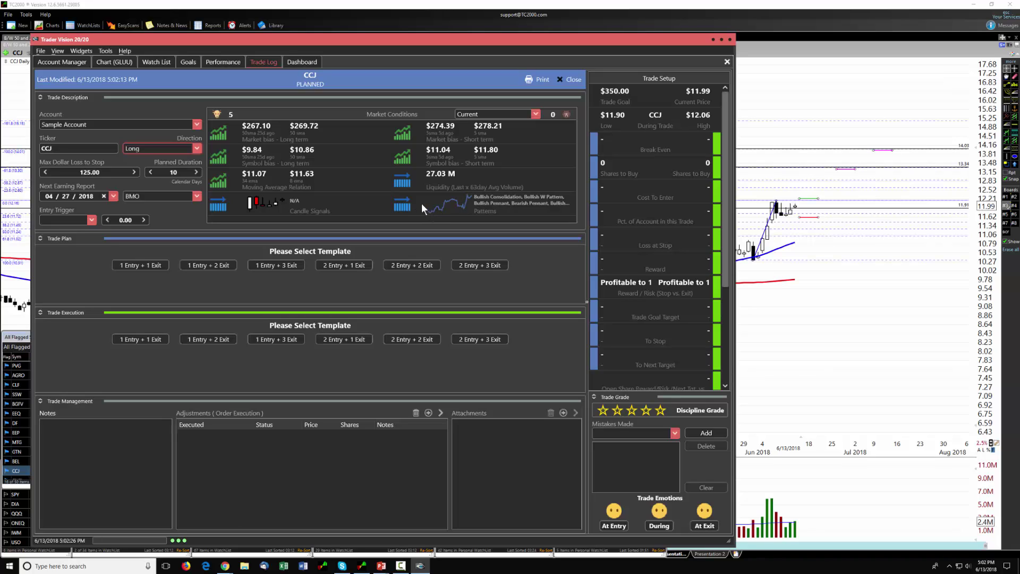
Apply the 1 Entry + 2 Exit template to the CCJ trade plan and set the Entry 1 price to 12.20
{"action": "left_click", "coordinate": [202, 267]}
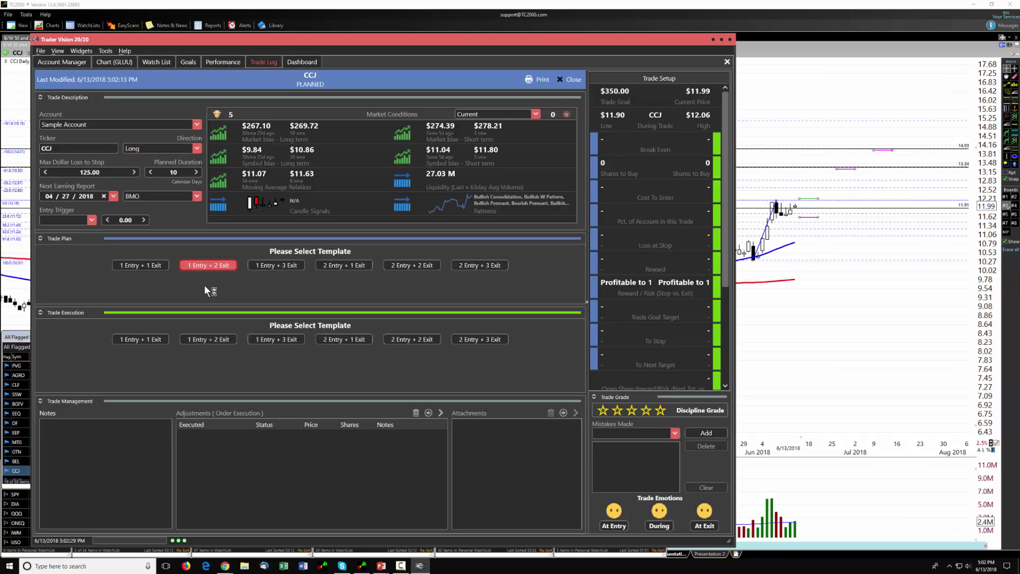
{"action": "mouse_move", "coordinate": [810, 202]}
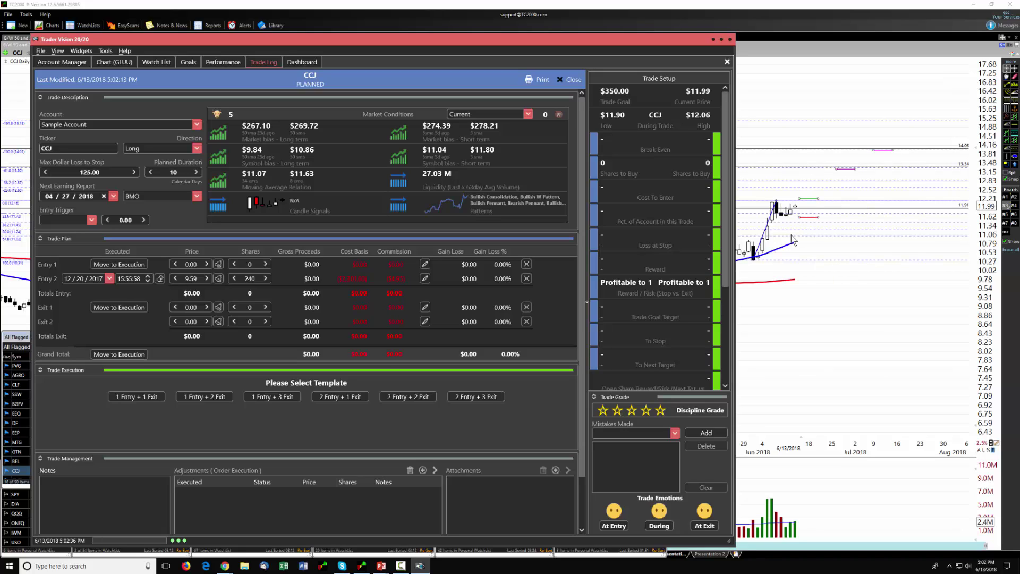
{"action": "mouse_move", "coordinate": [810, 219]}
{"action": "left_click", "coordinate": [181, 263]}
{"action": "type", "text": "12.2"}
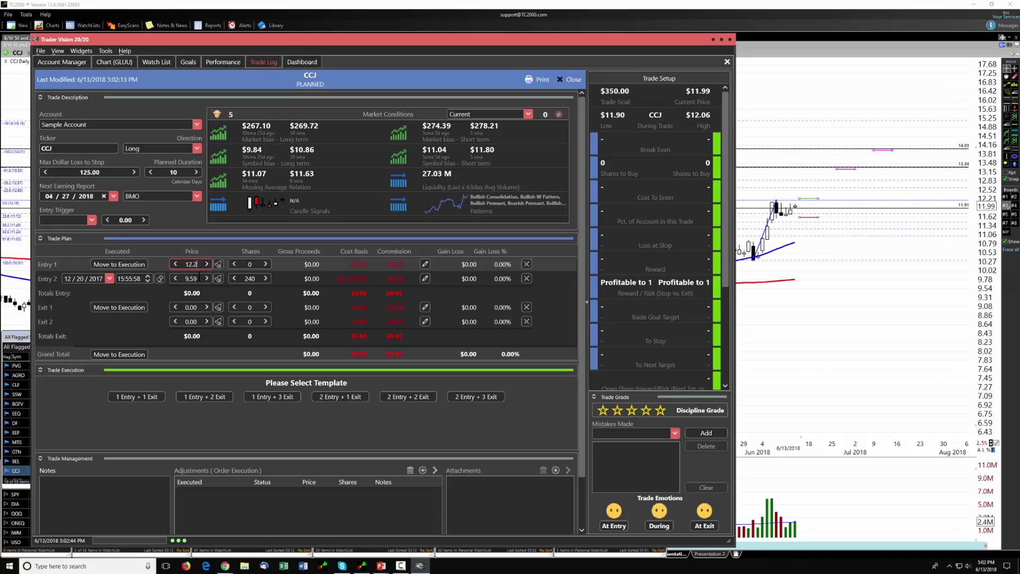
Clear the price and the share count of the stray Entry 2 row in the trade plan
{"action": "left_click", "coordinate": [175, 279]}
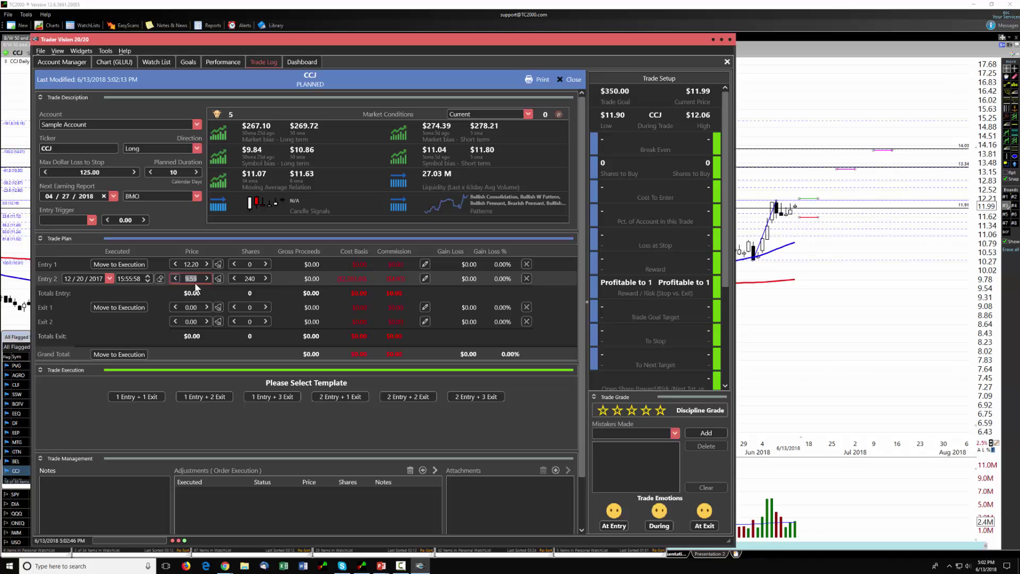
{"action": "key", "text": "BackSpace"}
{"action": "left_click", "coordinate": [237, 279]}
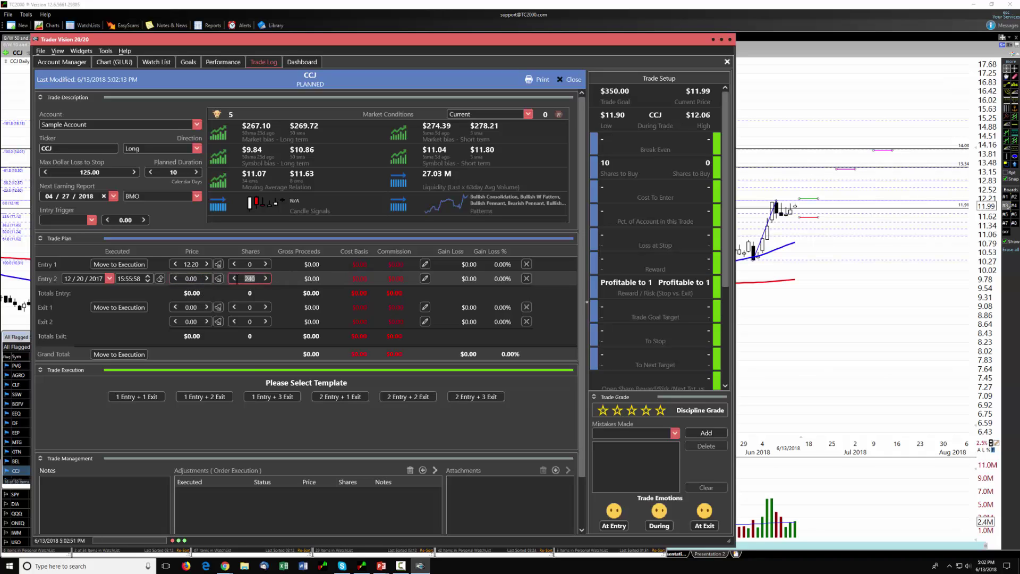
Start the CCJ trade plan over and delete the leftover Entry 2 row
{"action": "left_click", "coordinate": [199, 309]}
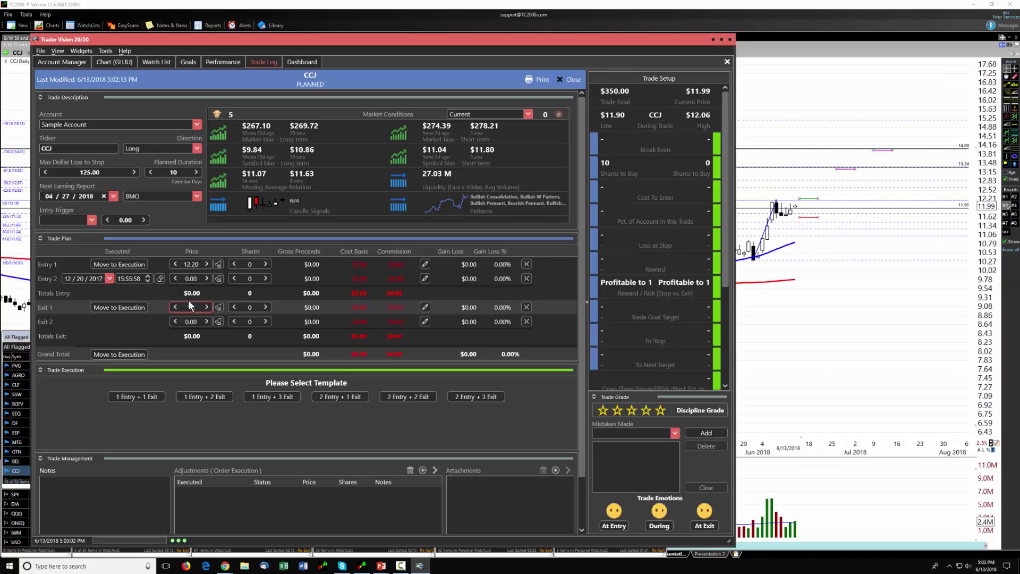
{"action": "left_click", "coordinate": [235, 307]}
{"action": "right_click", "coordinate": [540, 337]}
{"action": "left_click", "coordinate": [574, 394]}
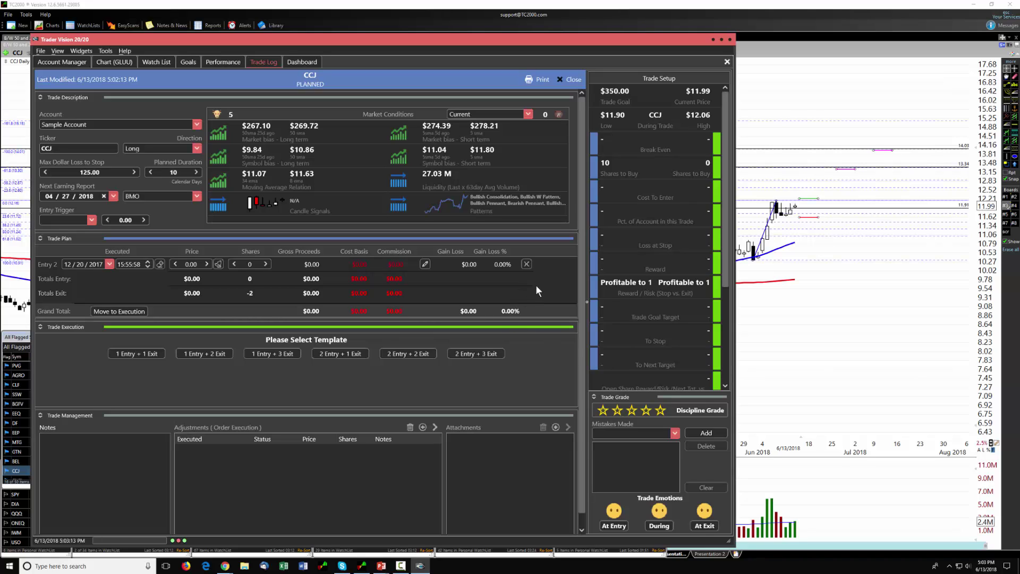
{"action": "right_click", "coordinate": [536, 284]}
{"action": "left_click", "coordinate": [530, 263]}
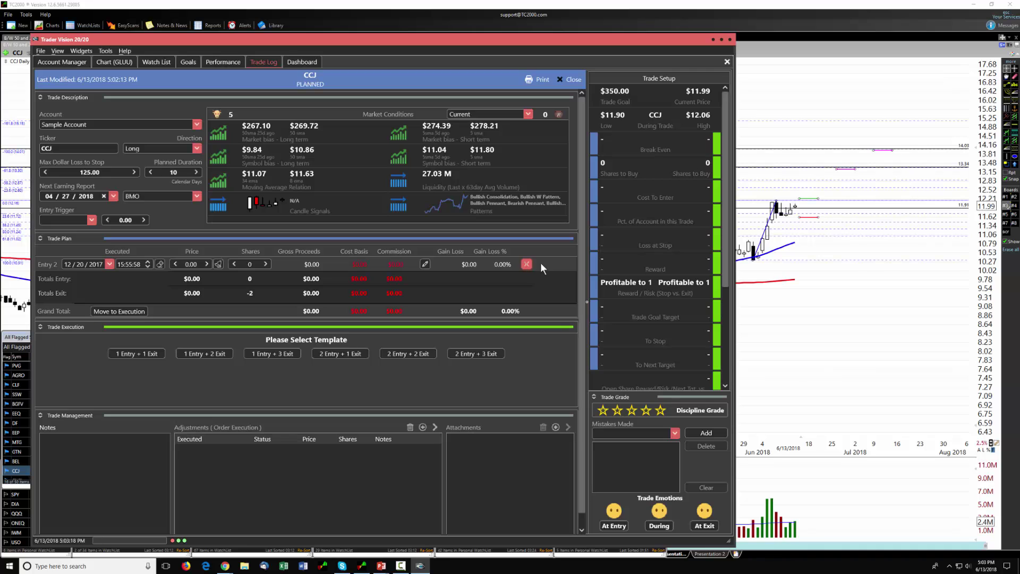
{"action": "right_click", "coordinate": [540, 263]}
Close the CCJ trade, sort the trade log by Id with the highest first, and reopen the CCJ trade
{"action": "left_click", "coordinate": [569, 81]}
{"action": "left_click", "coordinate": [569, 81]}
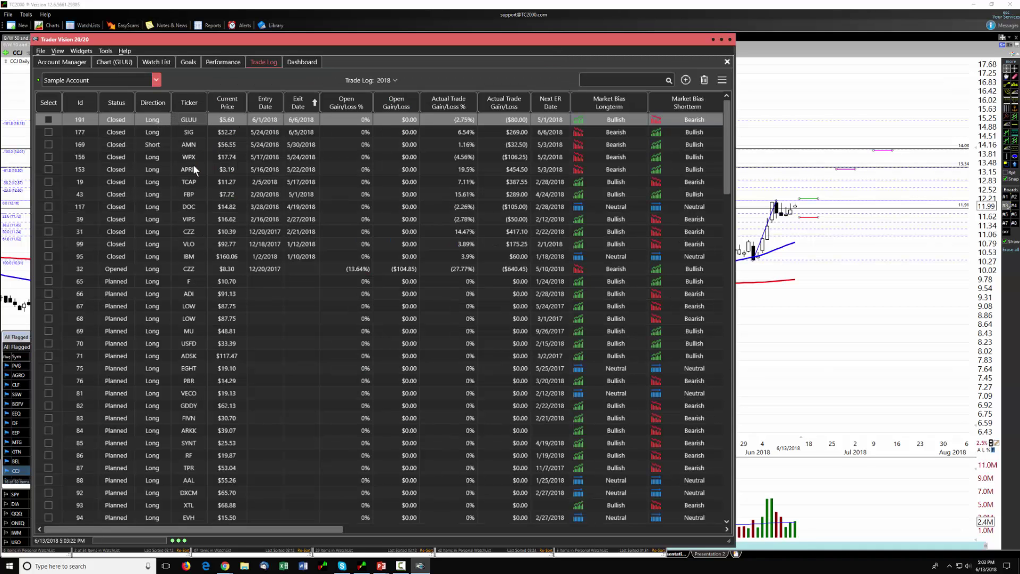
{"action": "left_click", "coordinate": [85, 104]}
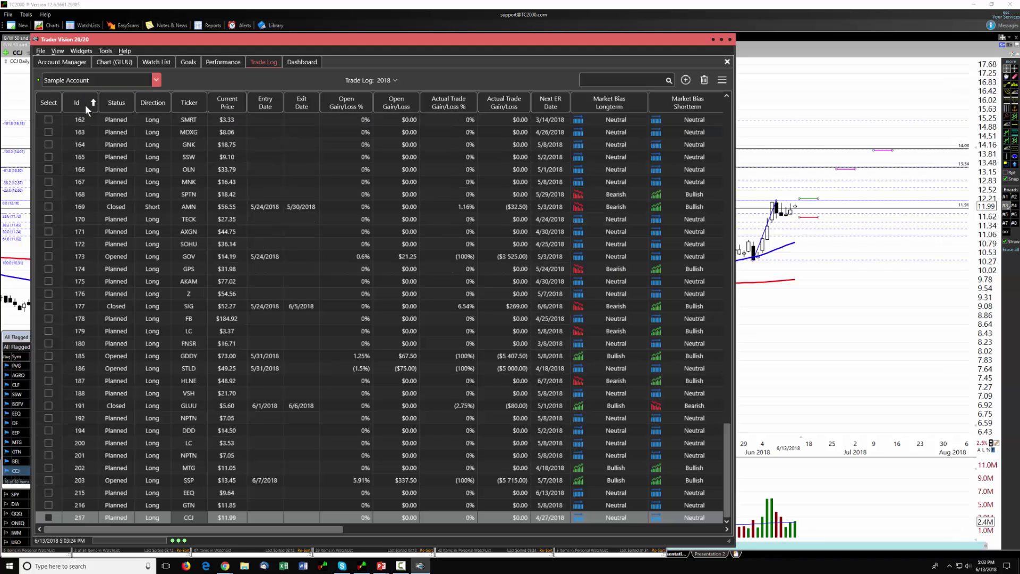
{"action": "left_click", "coordinate": [85, 104]}
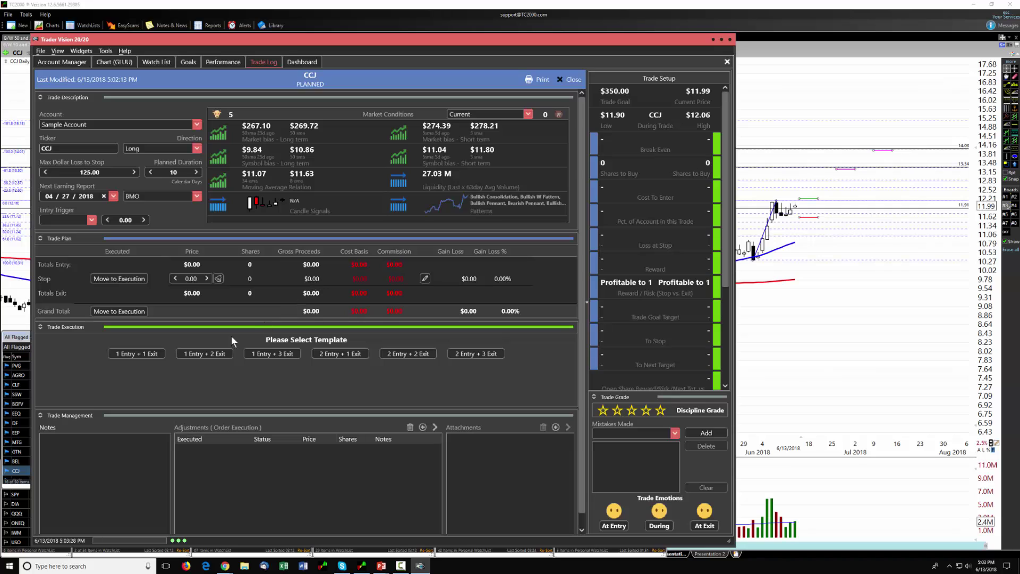
Start the CCJ trade plan over with the 1 Entry + 2 Exit template and set the Entry 1 price to 12.20
{"action": "right_click", "coordinate": [531, 281]}
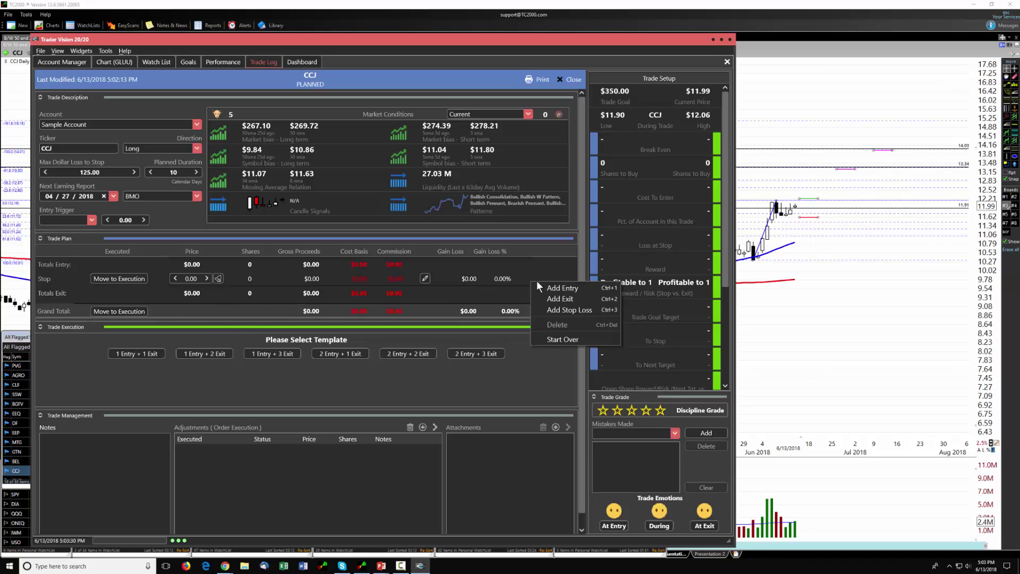
{"action": "left_click", "coordinate": [570, 338]}
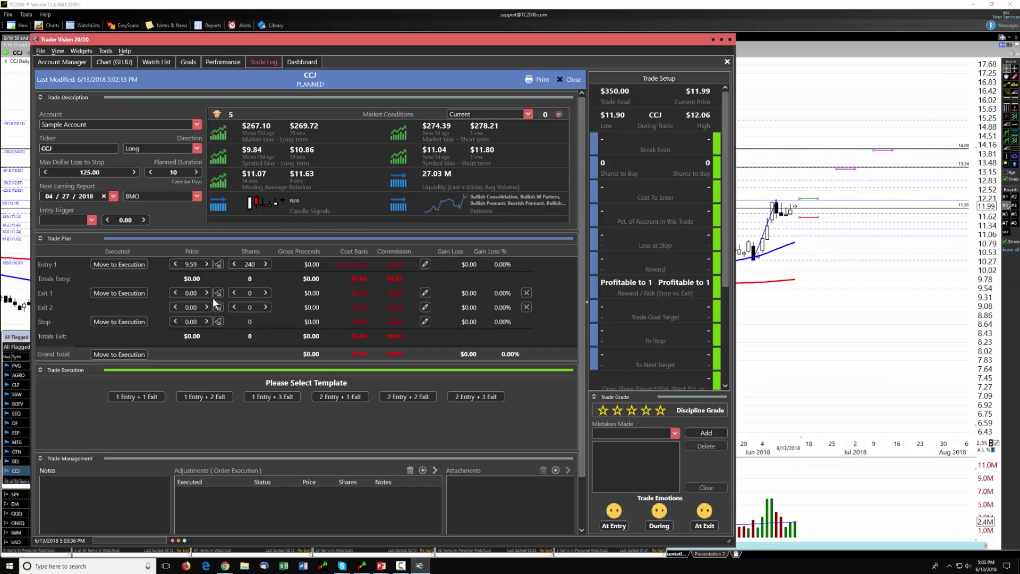
{"action": "left_click", "coordinate": [191, 264]}
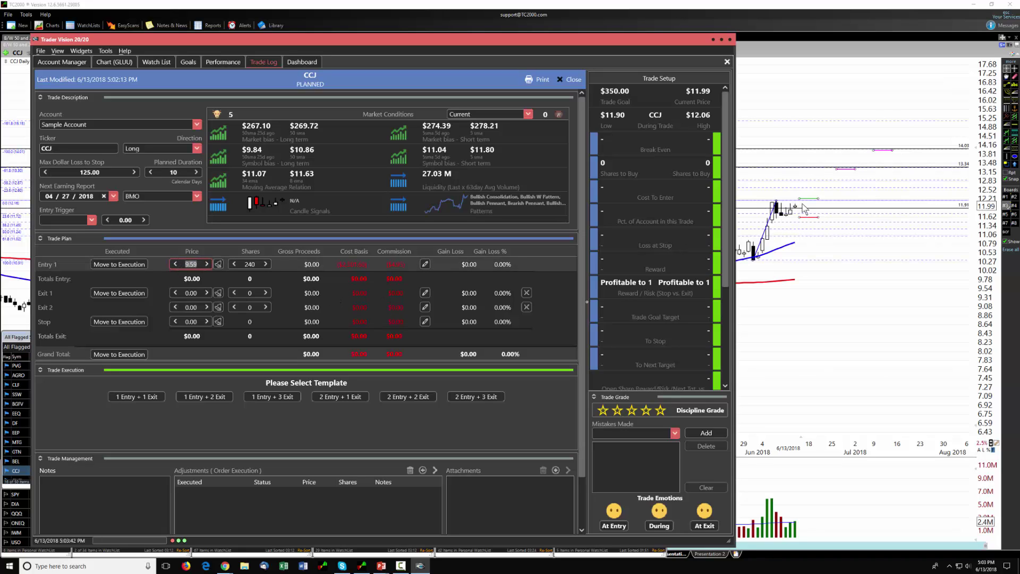
{"action": "mouse_move", "coordinate": [808, 201]}
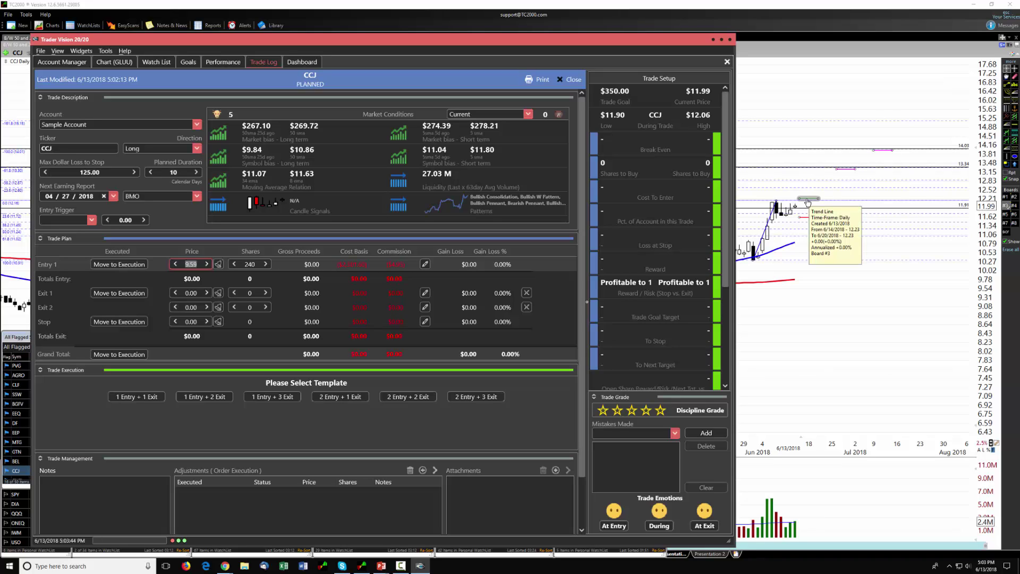
{"action": "type", "text": "12.20"}
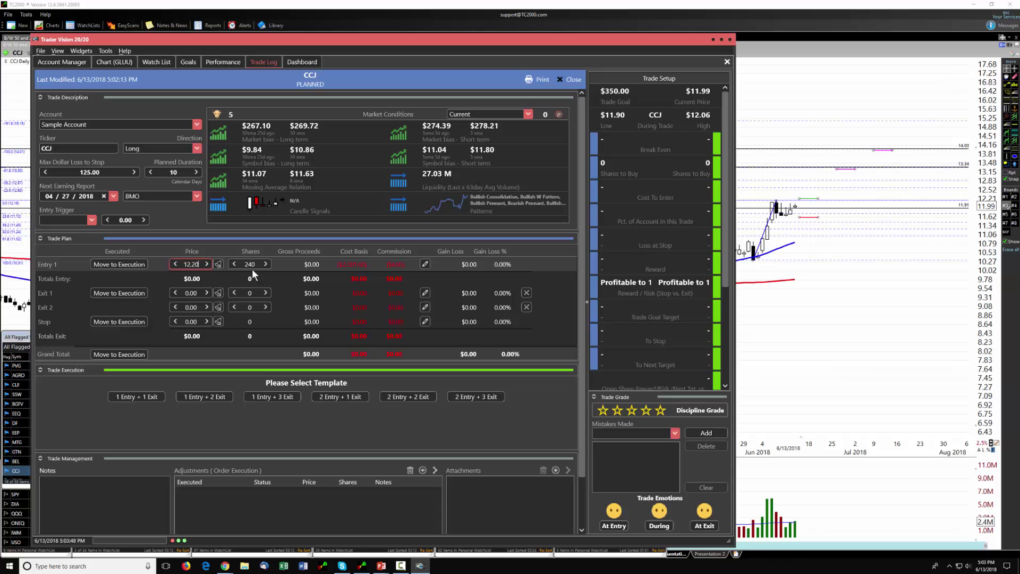
{"action": "key", "text": "Tab"}
Set the CCJ plan's Exit 1 price to 13.30, Exit 2 price to 13.97 and Stop price to 11.60
{"action": "left_click", "coordinate": [180, 291]}
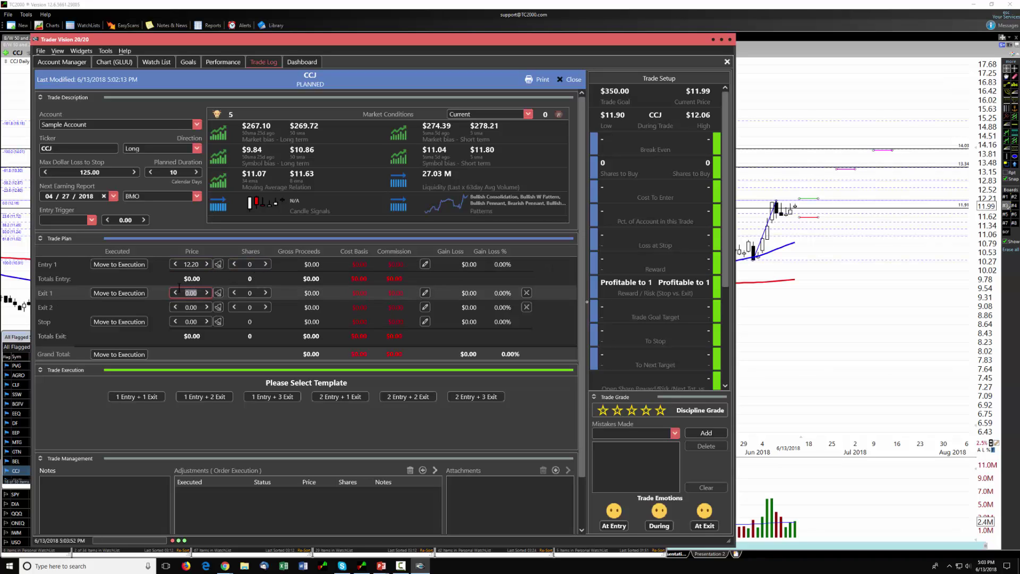
{"action": "type", "text": "13.3"}
{"action": "left_click", "coordinate": [191, 305]}
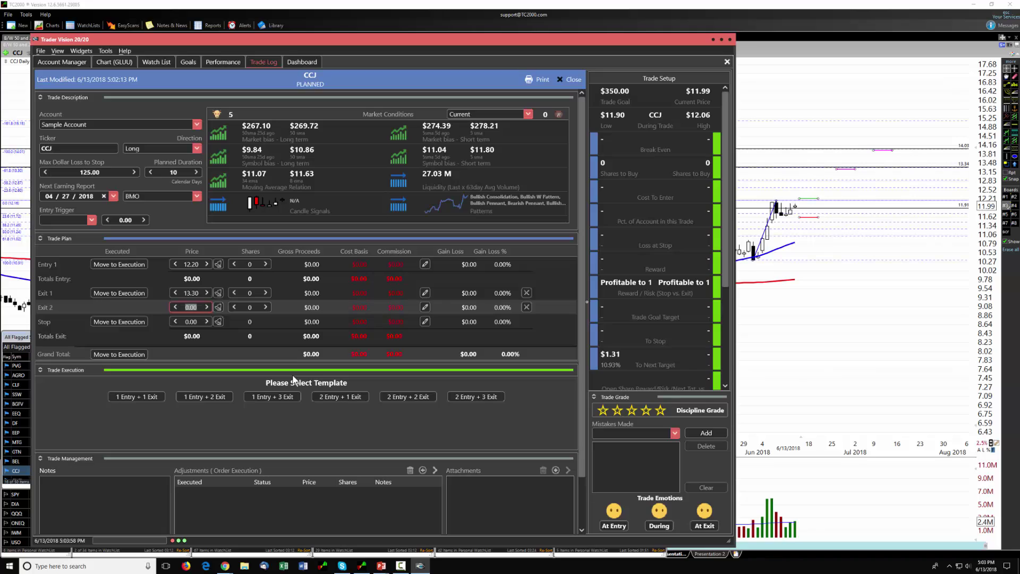
{"action": "type", "text": "13.97"}
{"action": "left_click", "coordinate": [180, 320]}
{"action": "type", "text": "11"}
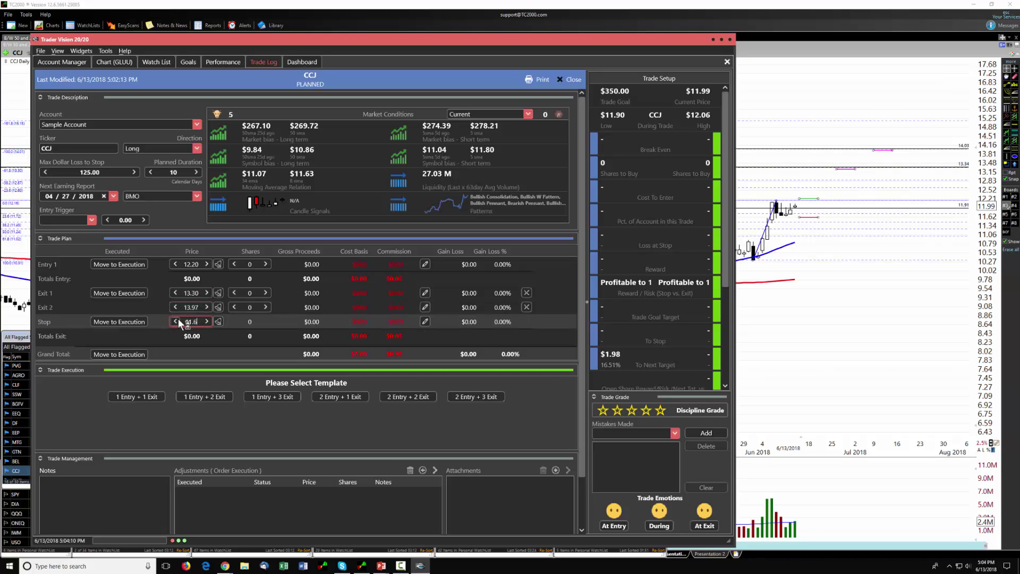
Try to set the Entry 1 share count of the CCJ plan to 300
{"action": "left_click", "coordinate": [249, 264]}
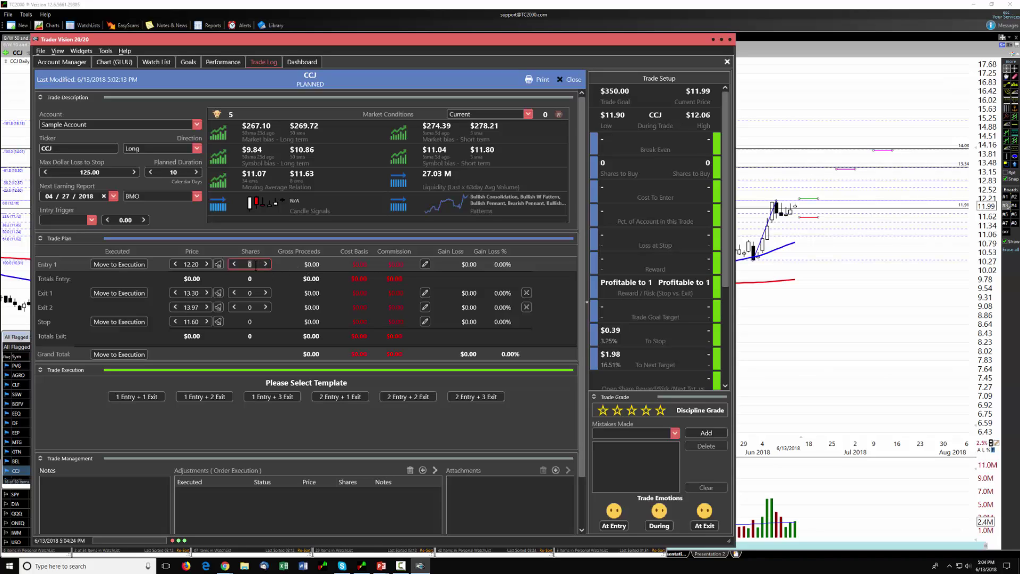
{"action": "type", "text": "300"}
{"action": "left_click", "coordinate": [253, 292]}
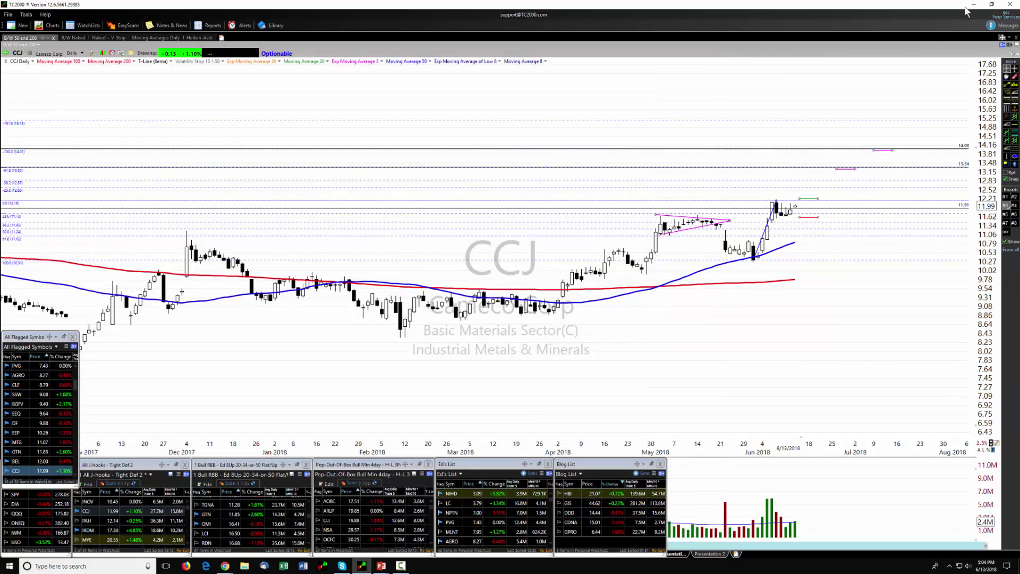
Minimize TC2000, leave the slide show, relaunch Trader Vision 20/20 from the desktop, and reopen the CCJ trade in front of the TC2000 chart
{"action": "left_click", "coordinate": [976, 5]}
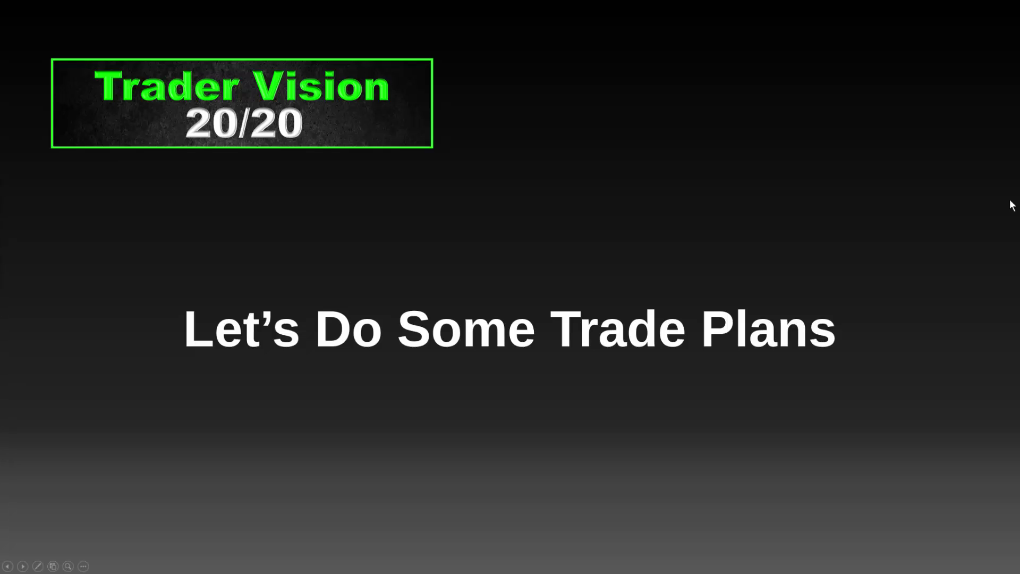
{"action": "key", "text": "Escape"}
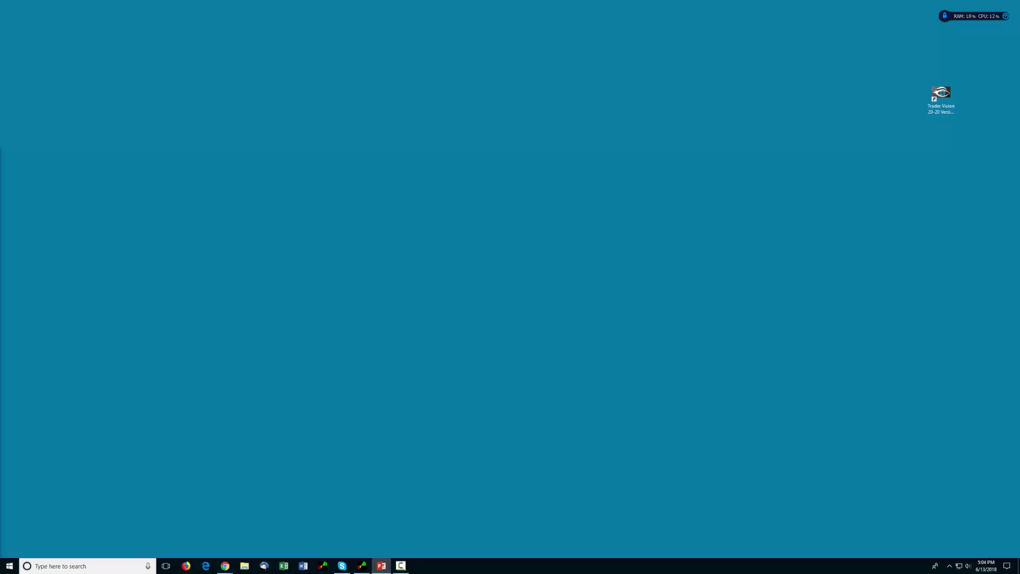
{"action": "left_click", "coordinate": [941, 105]}
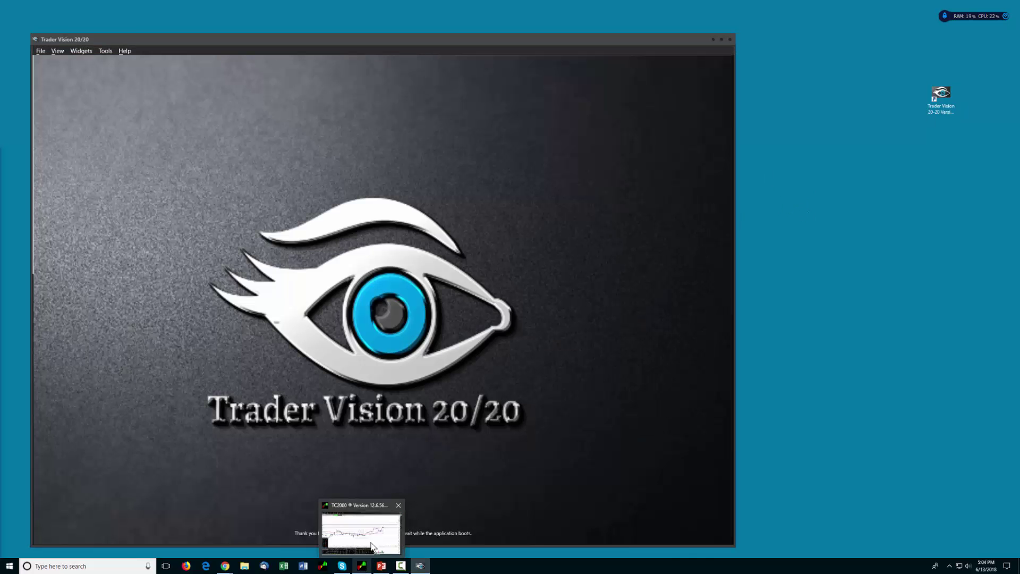
{"action": "left_click", "coordinate": [363, 567]}
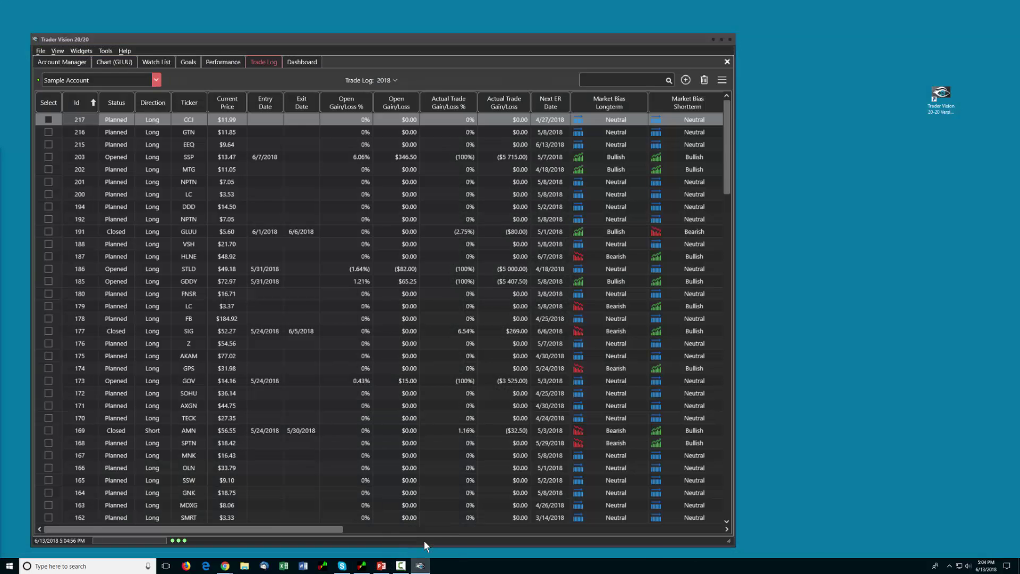
{"action": "left_click", "coordinate": [423, 540]}
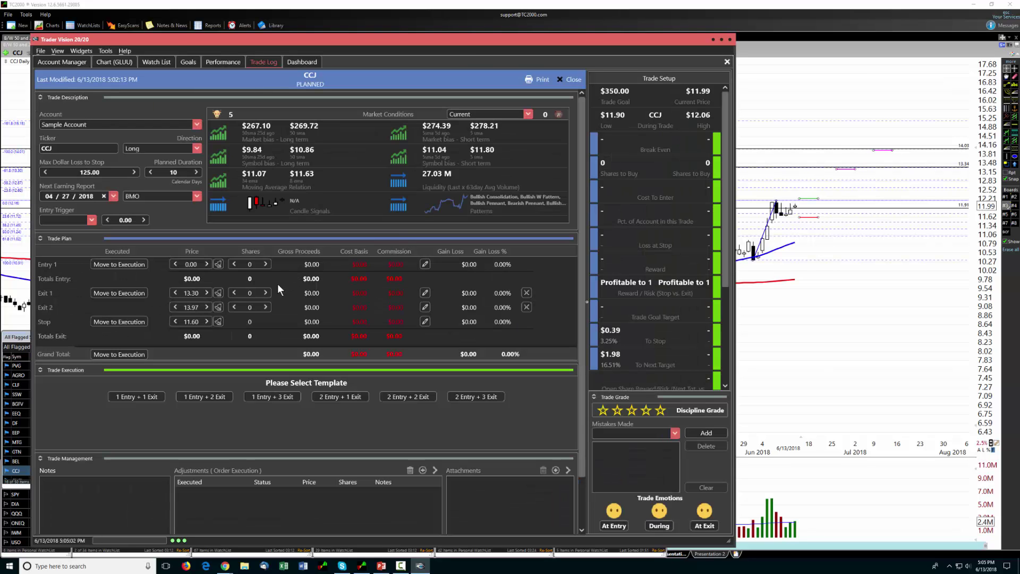
Set the Entry 1 price of the CCJ plan to 12.20 again
{"action": "left_click", "coordinate": [190, 264]}
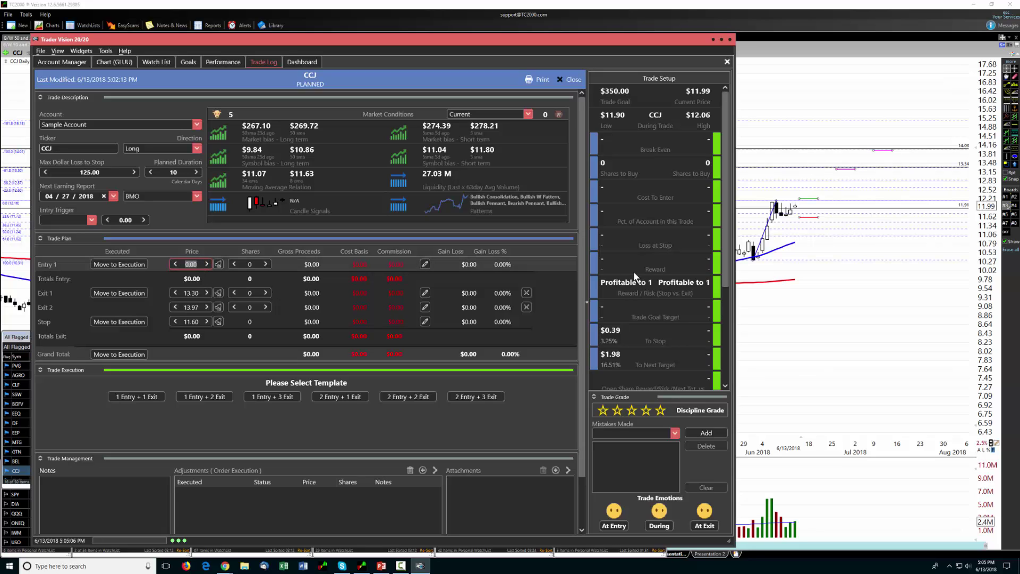
{"action": "type", "text": "12.2"}
{"action": "left_click", "coordinate": [248, 293]}
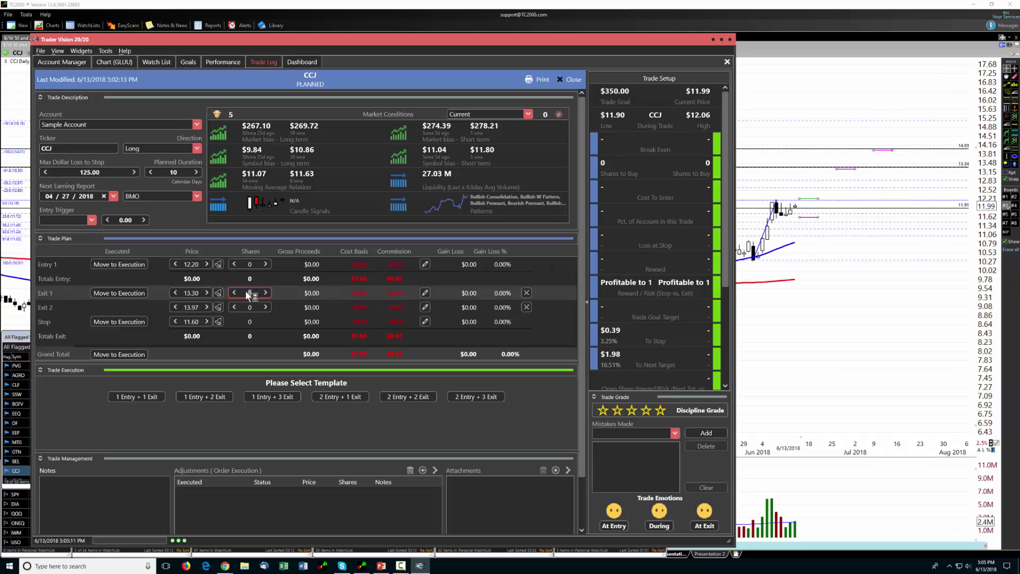
Try Entry 1 share counts of 200 and 300 to compare the loss at stop
{"action": "left_click", "coordinate": [254, 264]}
{"action": "type", "text": "200"}
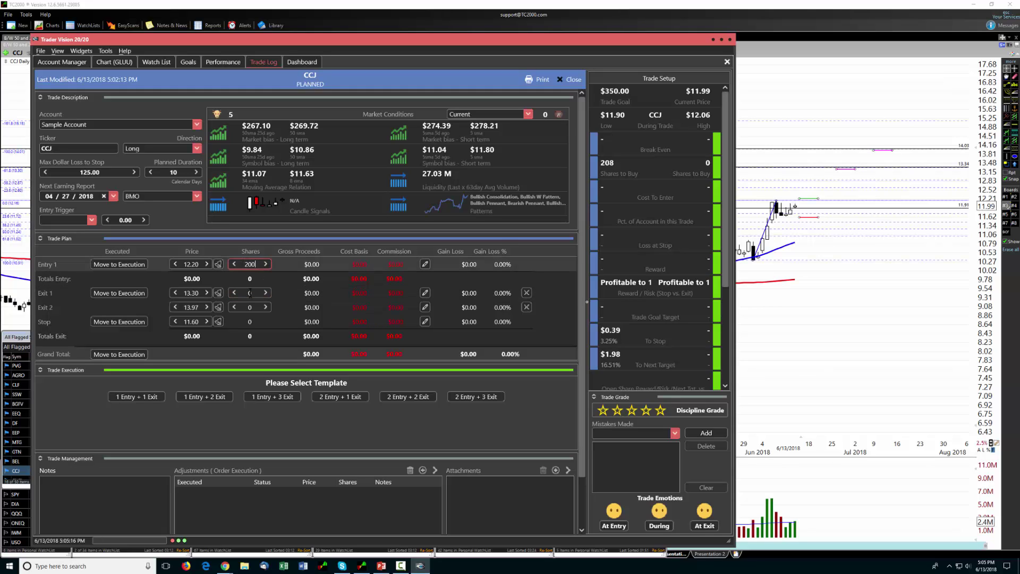
{"action": "left_click", "coordinate": [249, 292]}
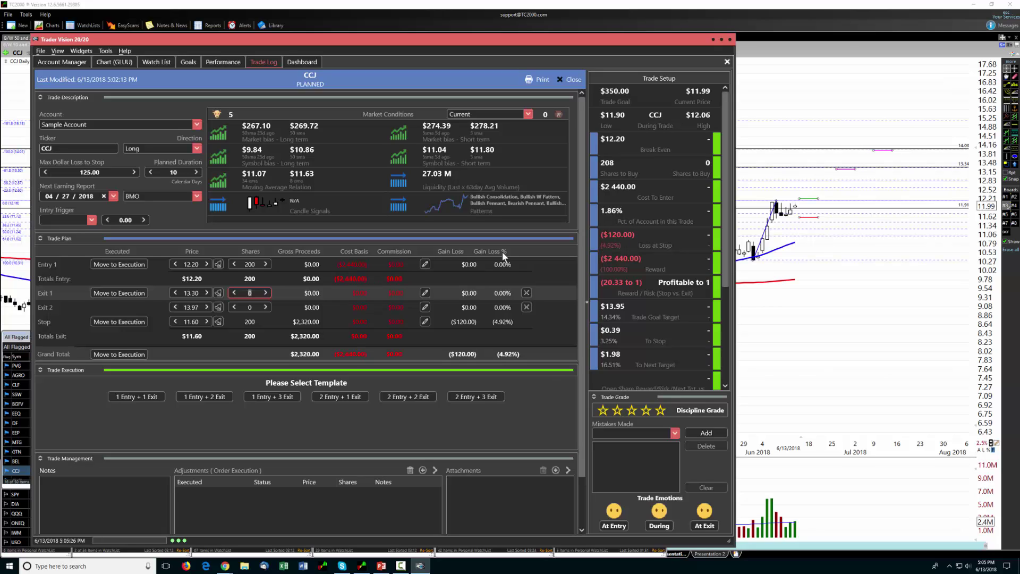
{"action": "left_click", "coordinate": [255, 263]}
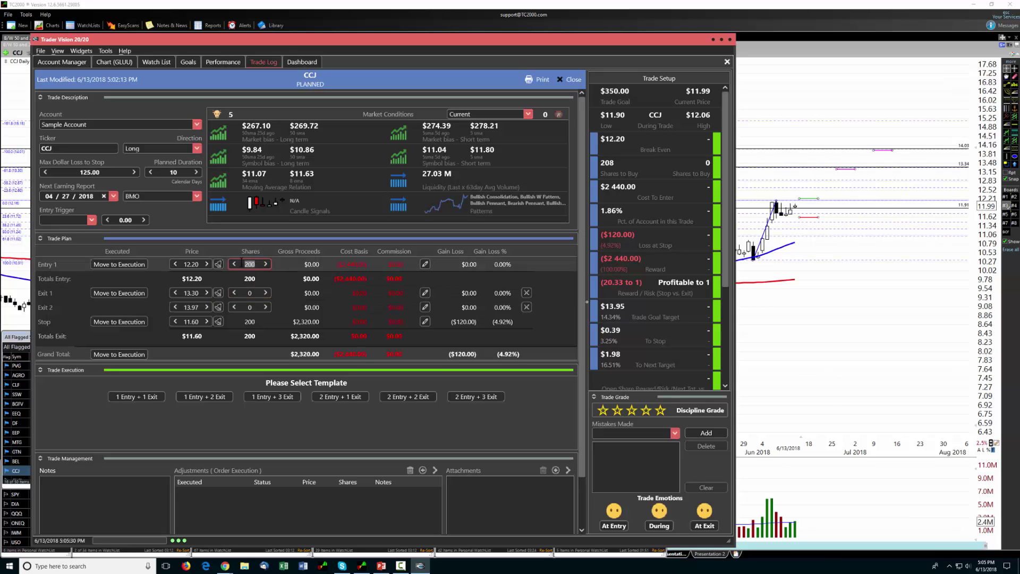
{"action": "type", "text": "300"}
{"action": "left_click", "coordinate": [257, 295]}
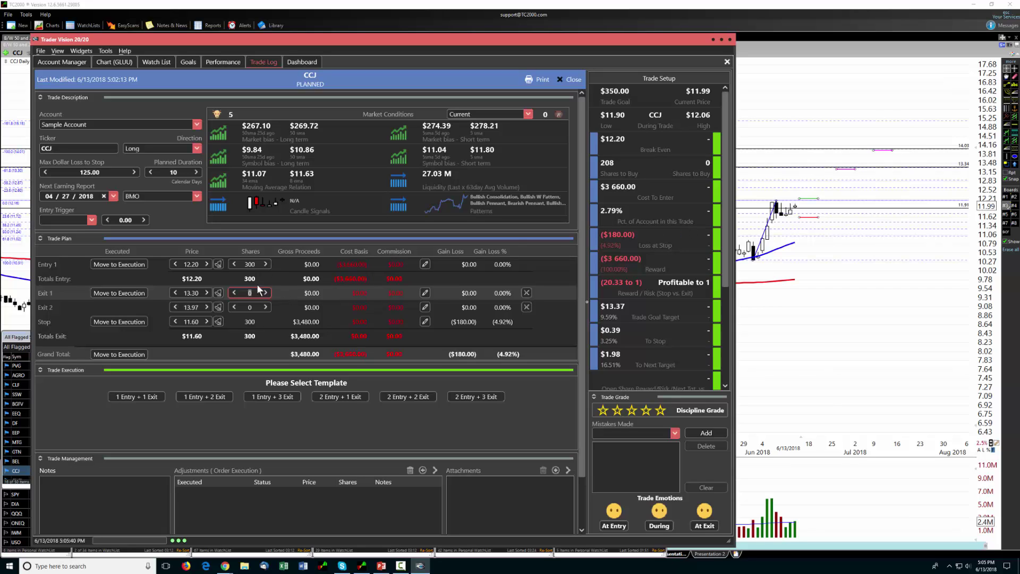
Set the Entry 1 share count of the CCJ plan to 250
{"action": "left_click", "coordinate": [252, 264]}
{"action": "type", "text": "2"}
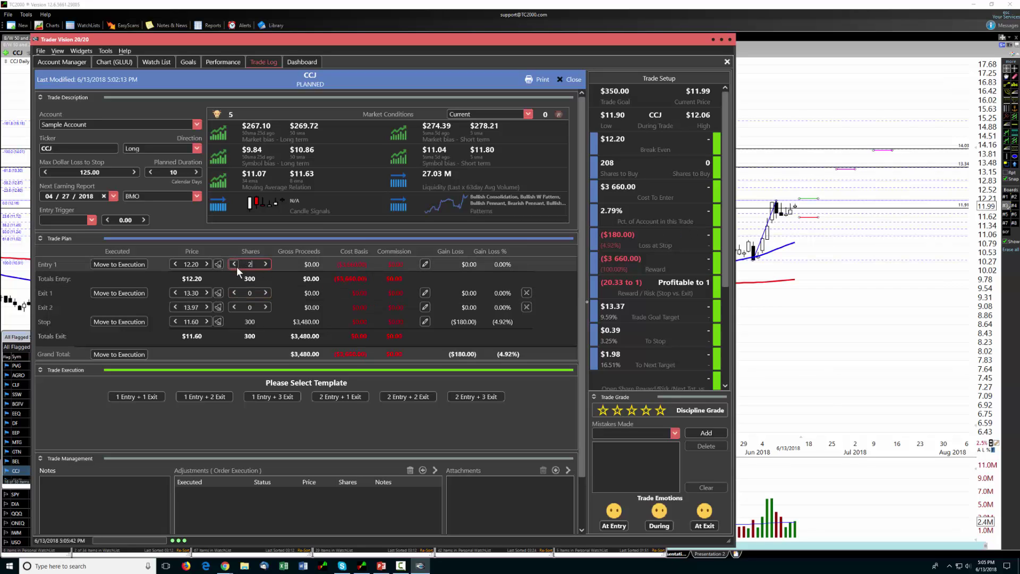
{"action": "type", "text": "50"}
Split the CCJ exits evenly by setting the Exit 1 and Exit 2 share counts to 125 each
{"action": "left_click", "coordinate": [255, 296]}
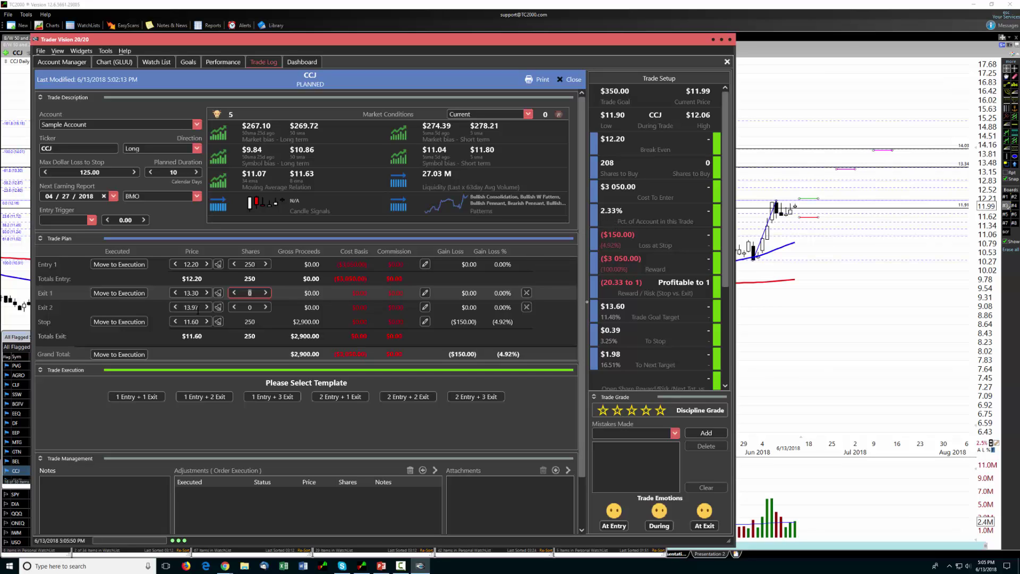
{"action": "left_click", "coordinate": [250, 307]}
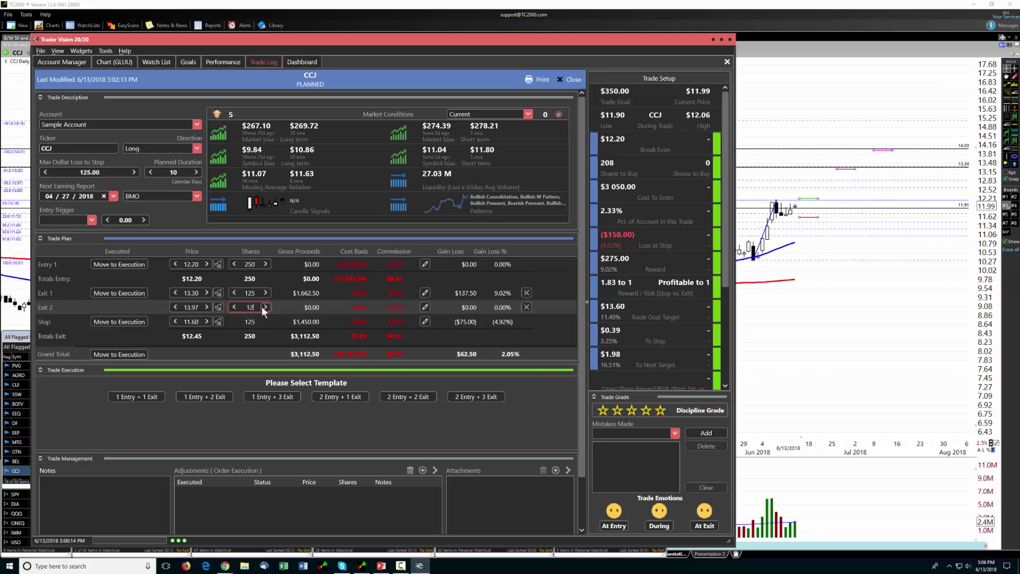
{"action": "type", "text": "5"}
{"action": "key", "text": "Tab"}
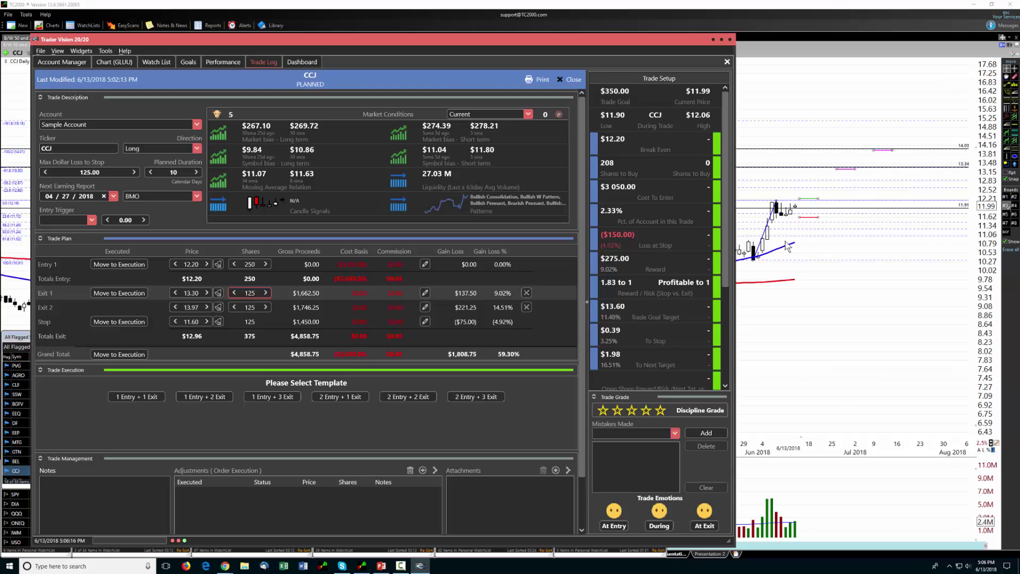
Close the CCJ trade plan and switch to TC2000 to check the green entry line on the CCJ chart
{"action": "mouse_move", "coordinate": [882, 153]}
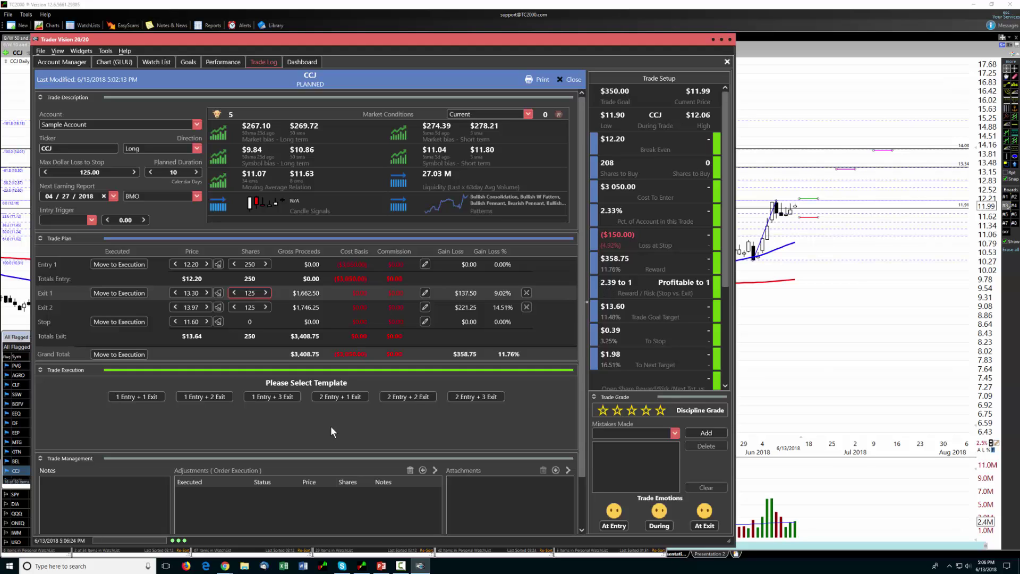
{"action": "left_click", "coordinate": [574, 79]}
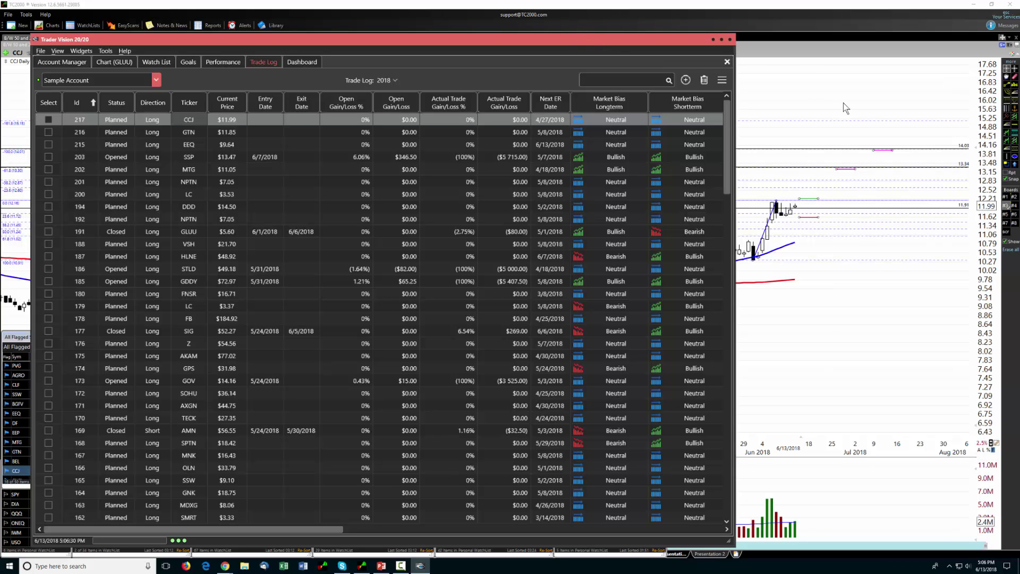
{"action": "key", "text": "Escape"}
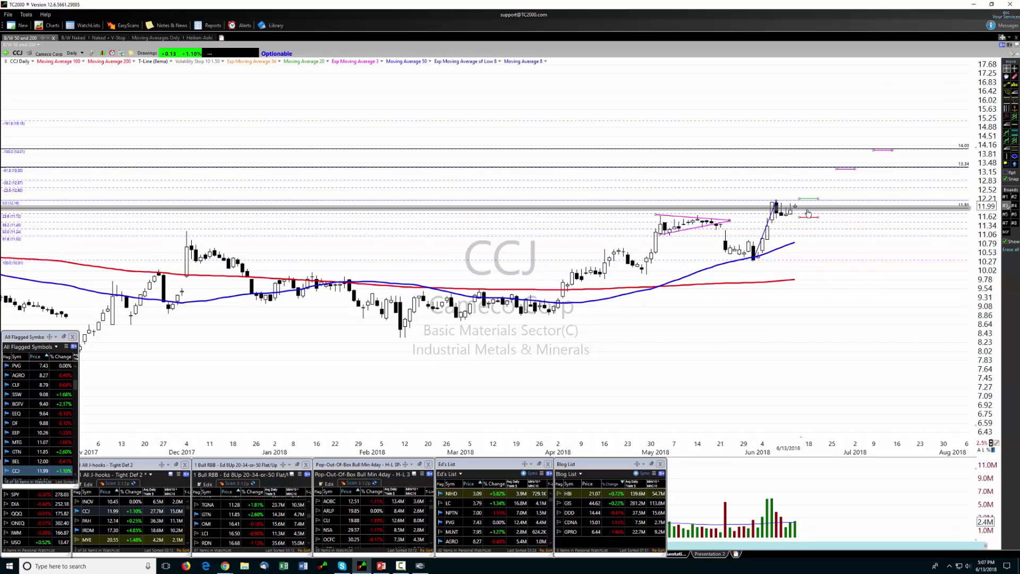
{"action": "mouse_move", "coordinate": [808, 213]}
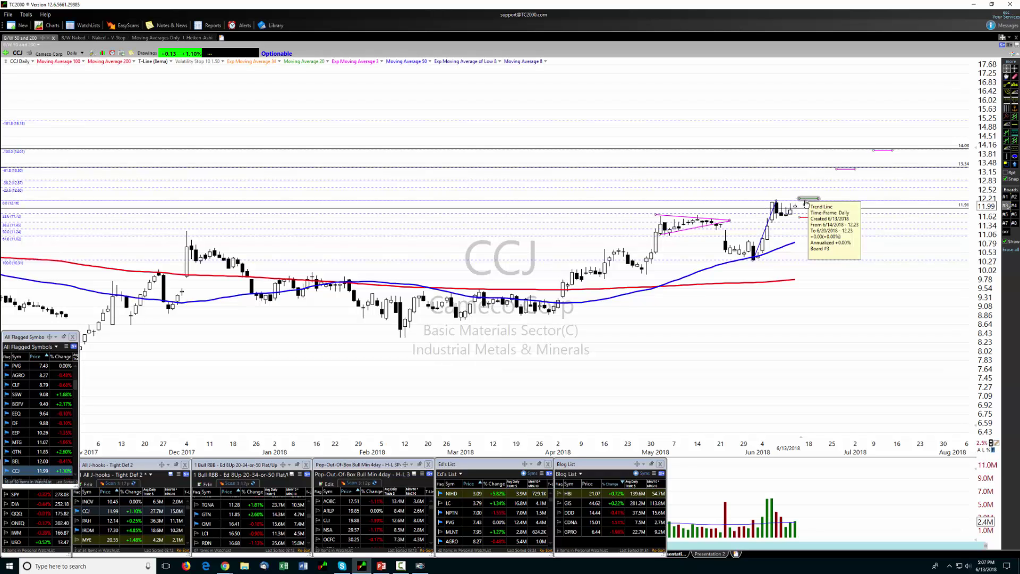
Check the red stop line on the CCJ chart against the prices of the 6/13/18 candle
{"action": "left_click_drag", "start_coordinate": [805, 203], "coordinate": [806, 219]}
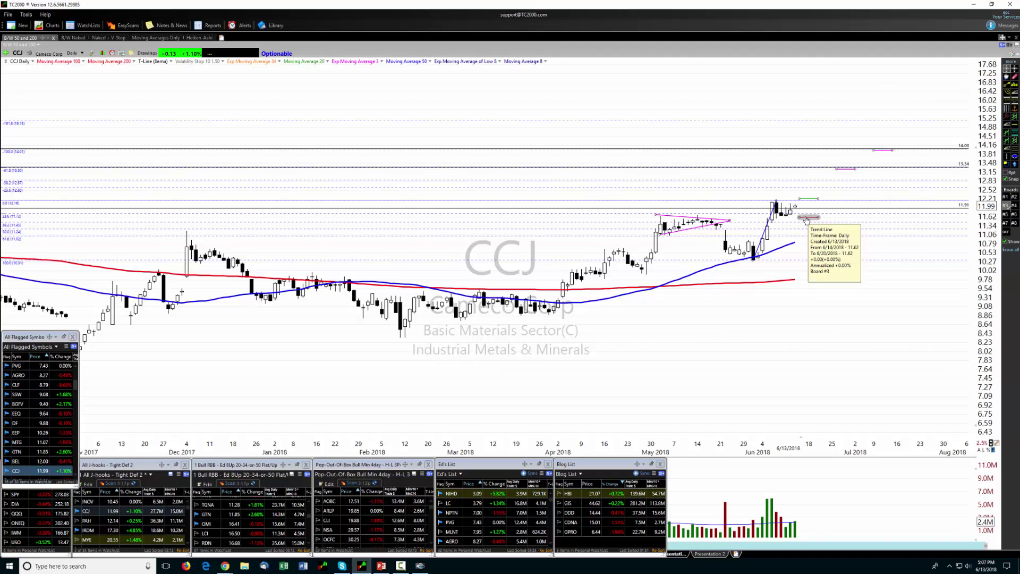
{"action": "mouse_move", "coordinate": [808, 213]}
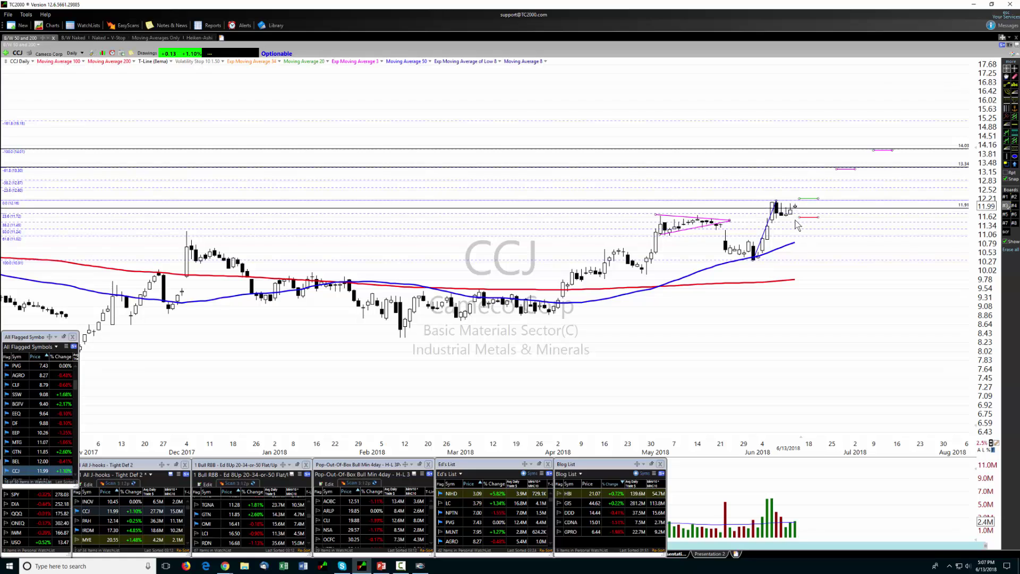
{"action": "left_click_drag", "start_coordinate": [797, 223], "coordinate": [794, 218]}
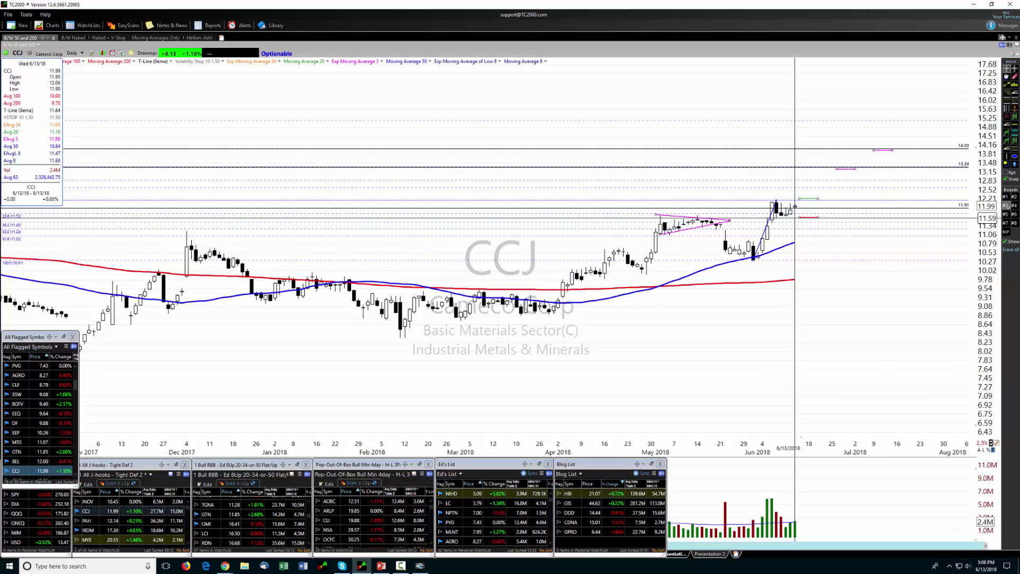
{"action": "left_click_drag", "start_coordinate": [795, 218], "coordinate": [794, 216]}
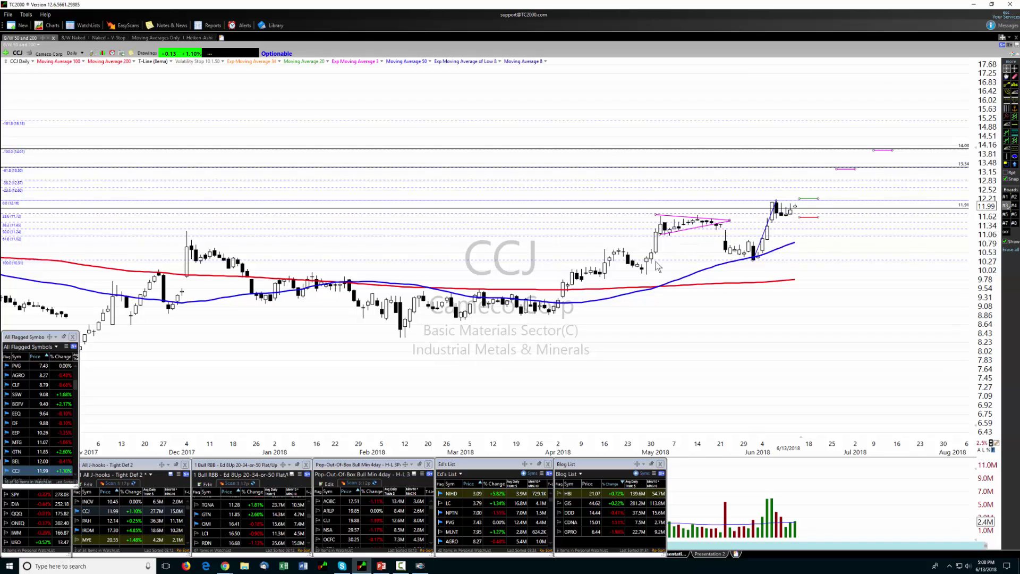
Review the Volatility Stop indicator's true range period and multiplier settings, and close them without changes
{"action": "left_click", "coordinate": [223, 62]}
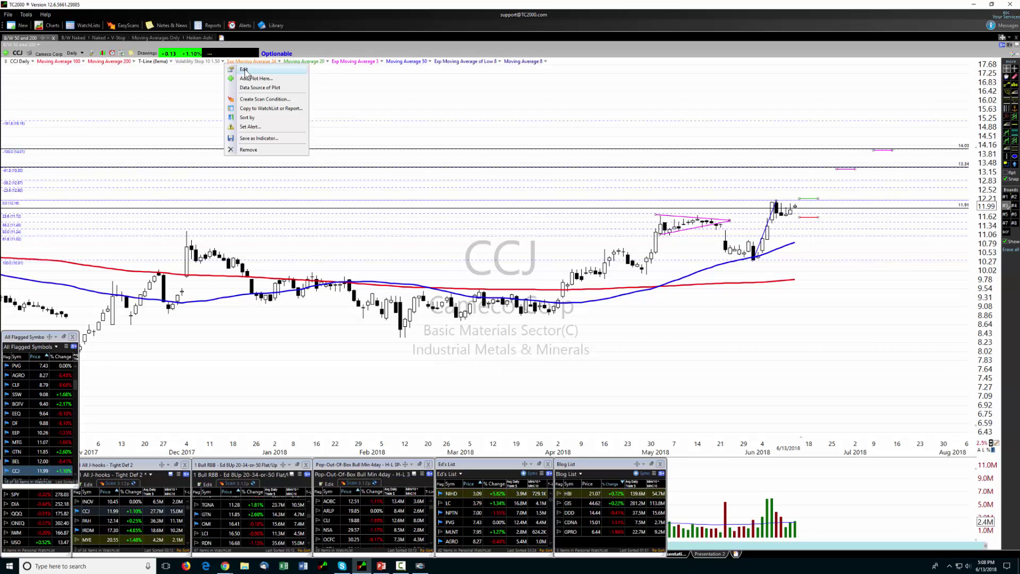
{"action": "left_click", "coordinate": [264, 104]}
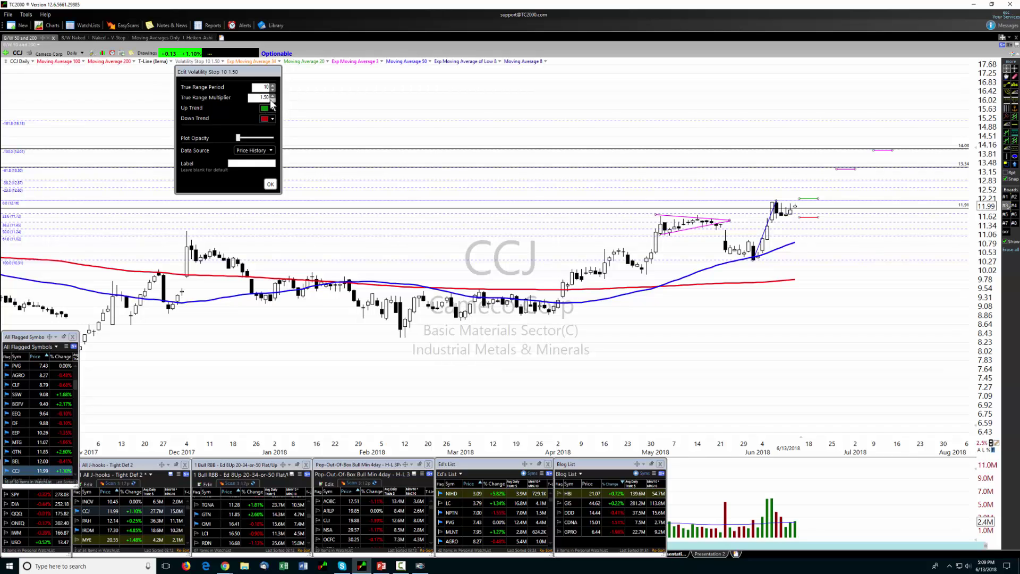
{"action": "left_click", "coordinate": [270, 185]}
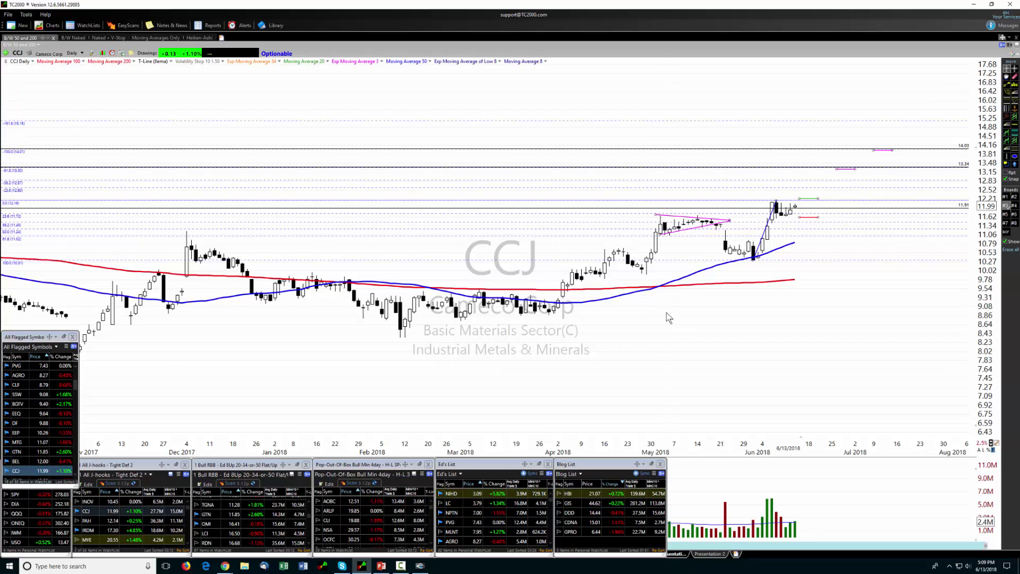
Load the CTRL chart and compare the latest candle with the resistance line at 26.86
{"action": "type", "text": "CTRL"}
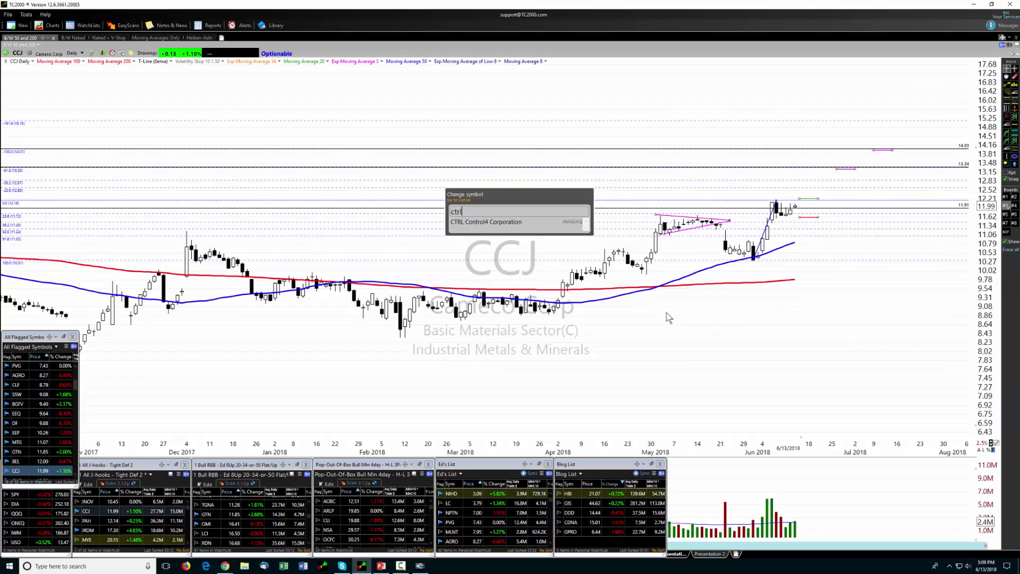
{"action": "key", "text": "Return"}
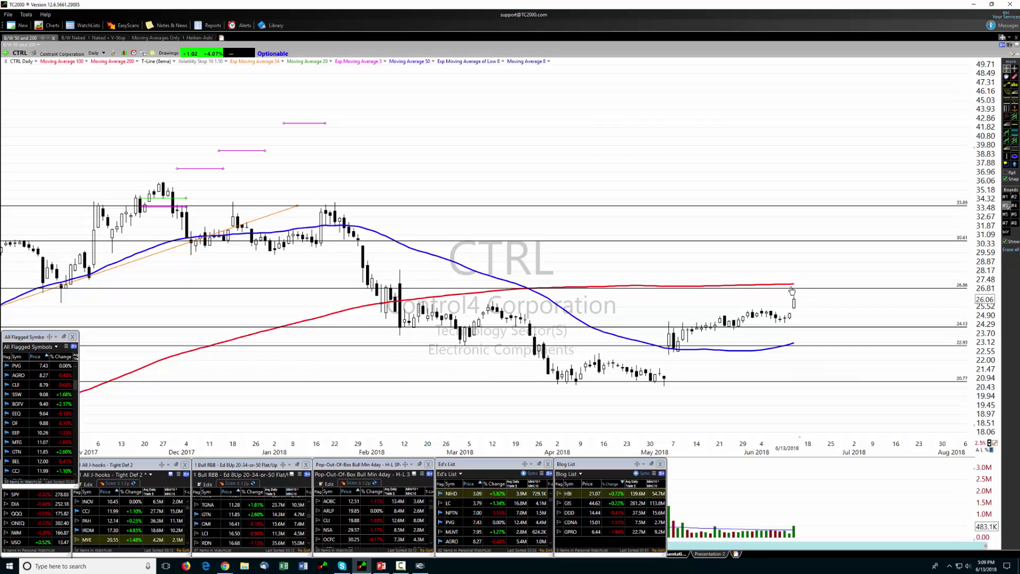
{"action": "mouse_move", "coordinate": [794, 288]}
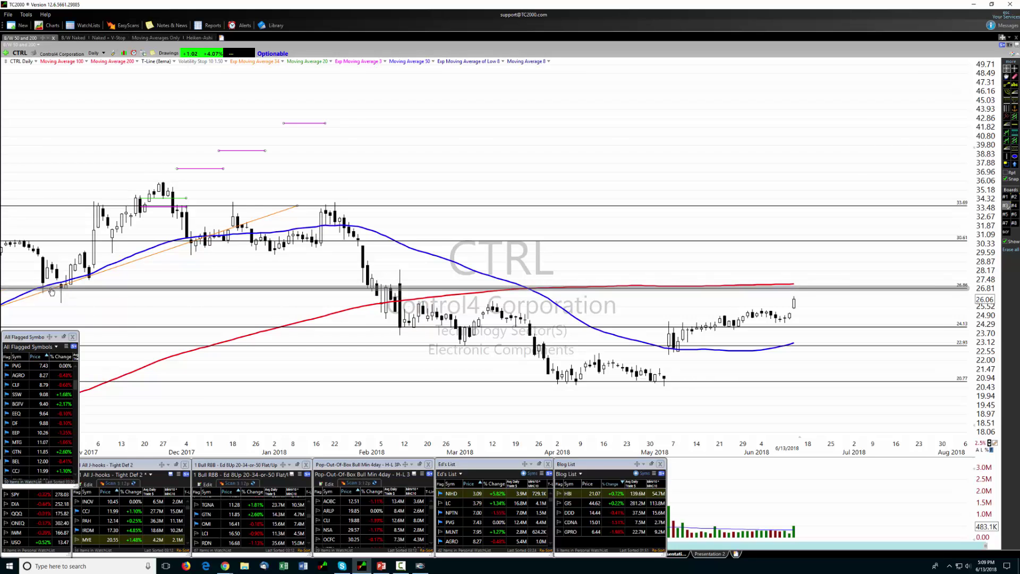
{"action": "scroll", "coordinate": [73, 291], "scroll_direction": "down", "scroll_amount": 2}
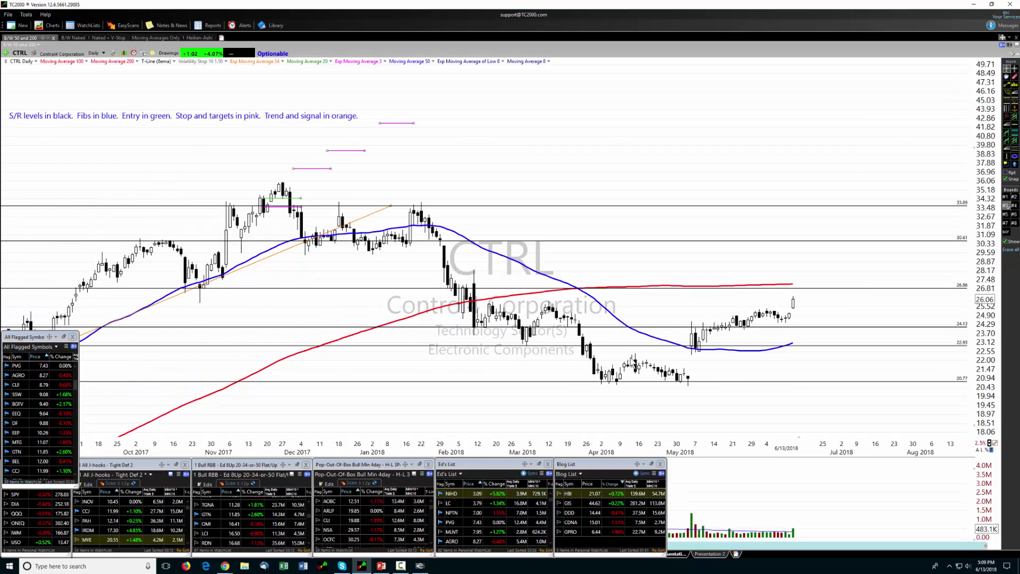
Measure the distance from CTRL's latest price up to the resistance line just below the 200-day moving average
{"action": "middle_click", "coordinate": [800, 298]}
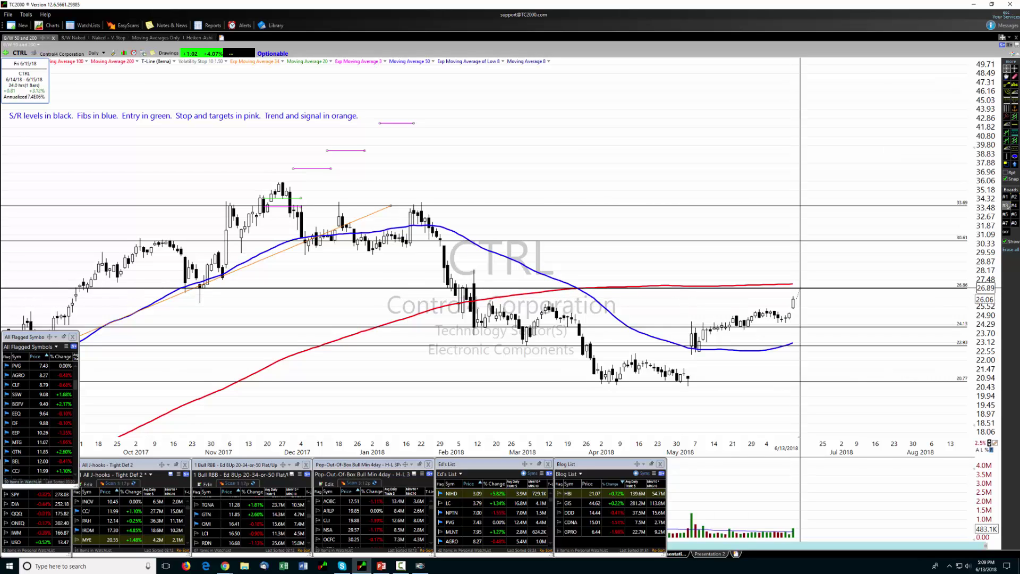
{"action": "middle_click", "coordinate": [799, 288]}
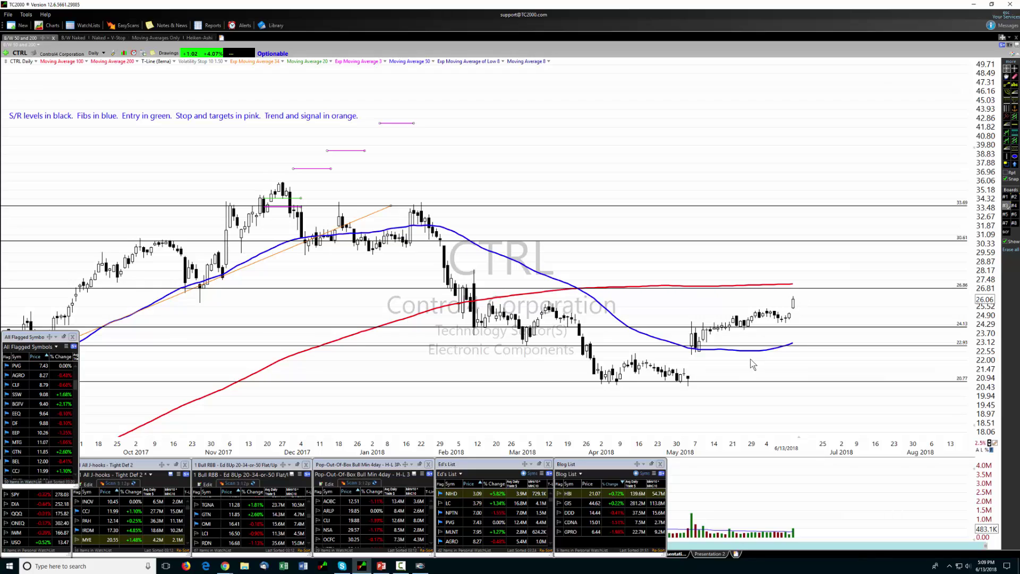
{"action": "middle_click", "coordinate": [760, 313]}
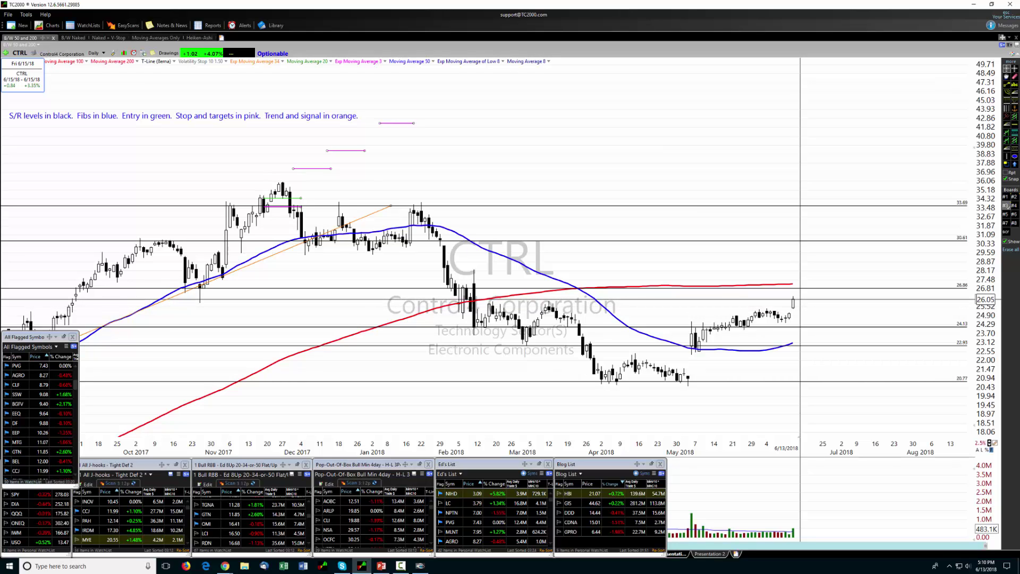
{"action": "middle_click", "coordinate": [800, 301]}
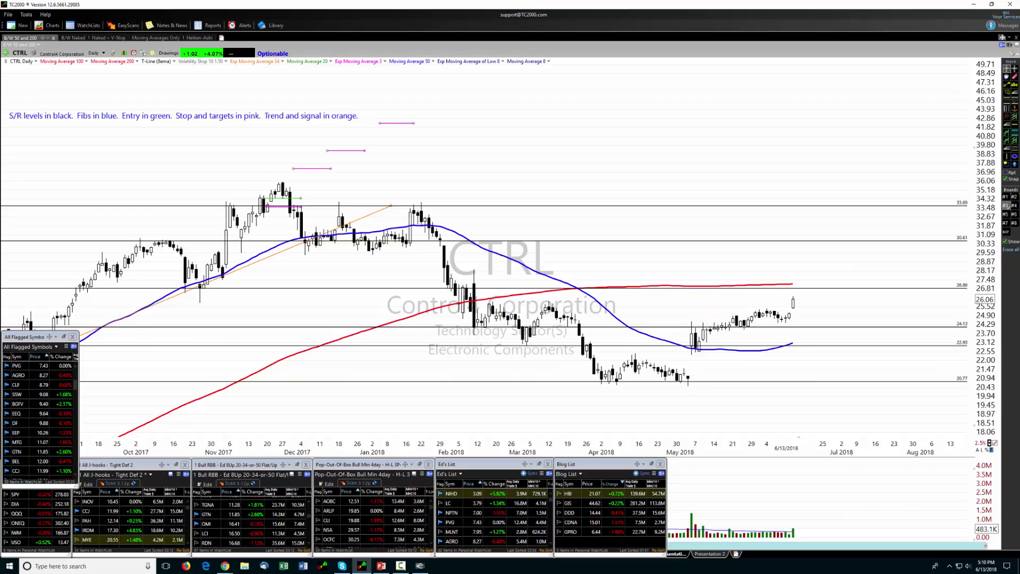
Load the GIS chart and stretch its price scale to enlarge the candles
{"action": "type", "text": "GIS"}
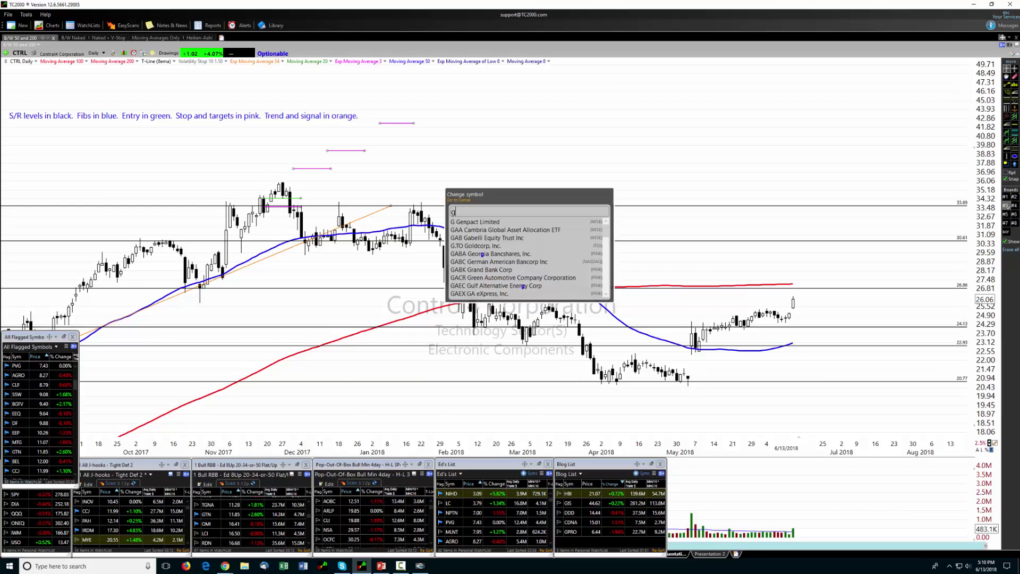
{"action": "key", "text": "Return"}
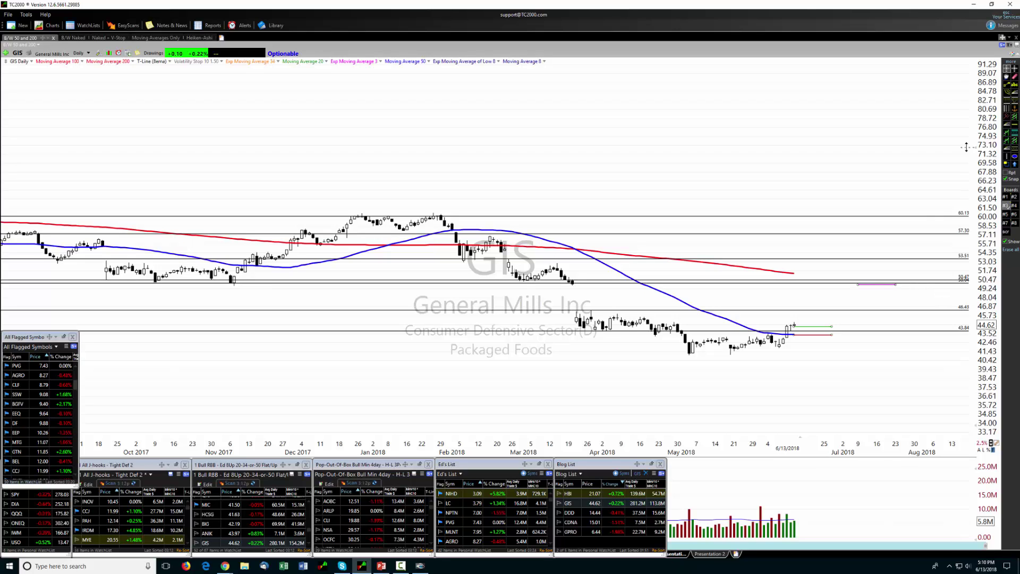
{"action": "left_click_drag", "start_coordinate": [965, 101], "coordinate": [977, 340]}
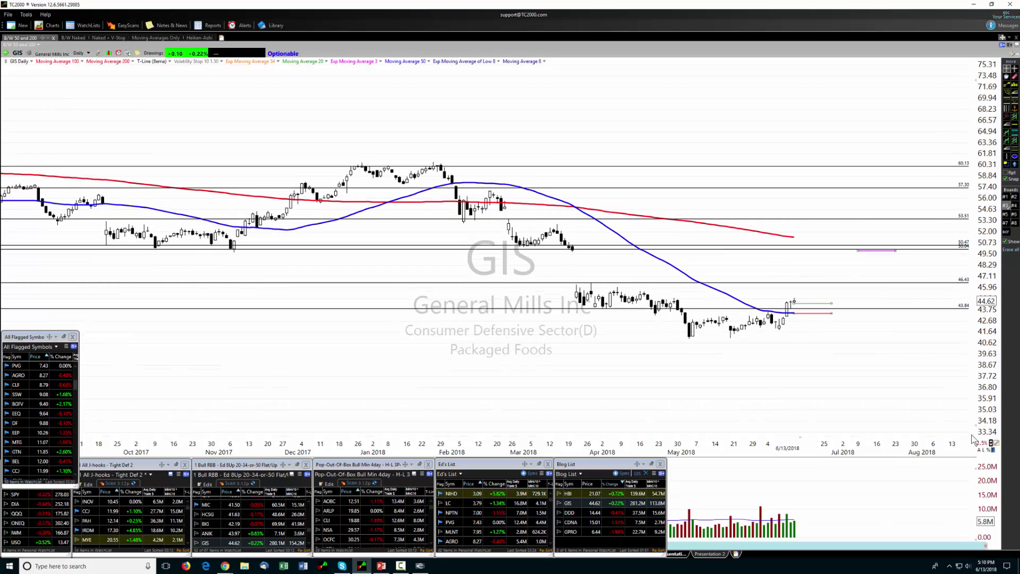
{"action": "scroll", "coordinate": [804, 355], "scroll_direction": "down", "scroll_amount": 2}
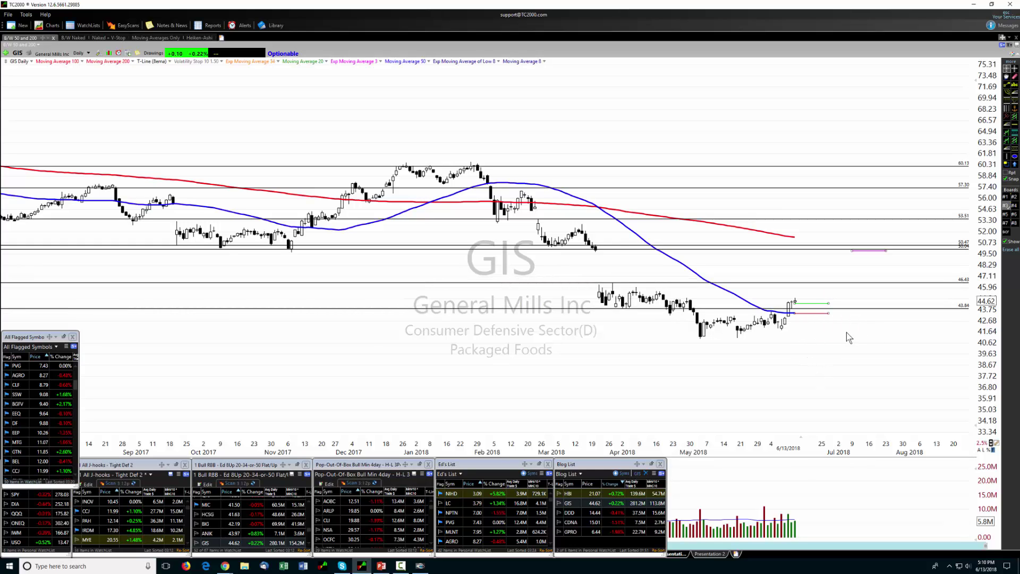
Inspect the GIS stop line and measure the potential gain from the green entry line to the pink target line
{"action": "left_click", "coordinate": [835, 302]}
{"action": "mouse_move", "coordinate": [873, 254]}
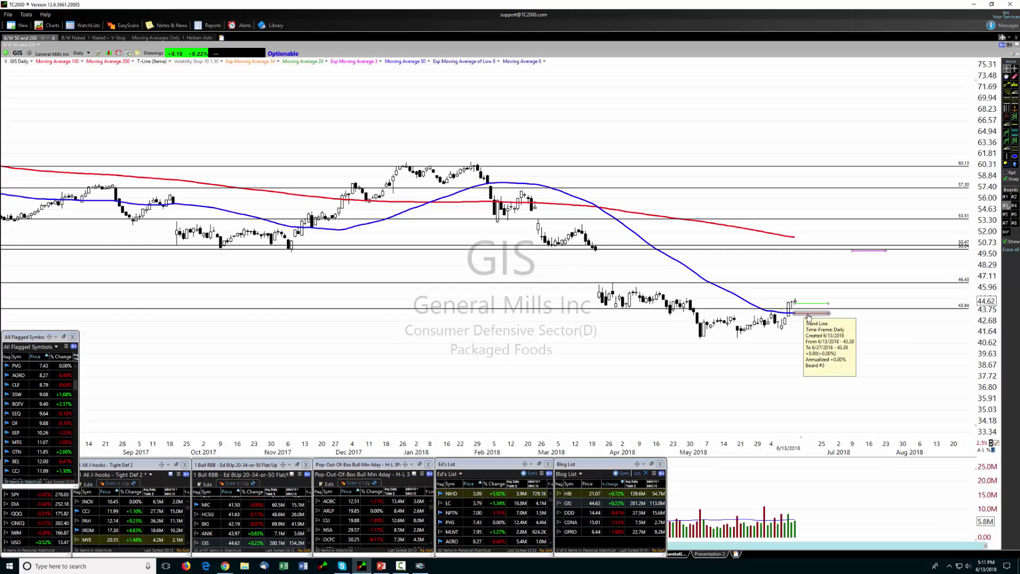
{"action": "left_click", "coordinate": [835, 313]}
{"action": "left_click_drag", "start_coordinate": [835, 313], "coordinate": [853, 280]}
{"action": "mouse_move", "coordinate": [855, 266]}
{"action": "left_mouse_down"}
{"action": "mouse_move", "coordinate": [855, 282]}
{"action": "mouse_move", "coordinate": [862, 250]}
{"action": "left_mouse_up"}
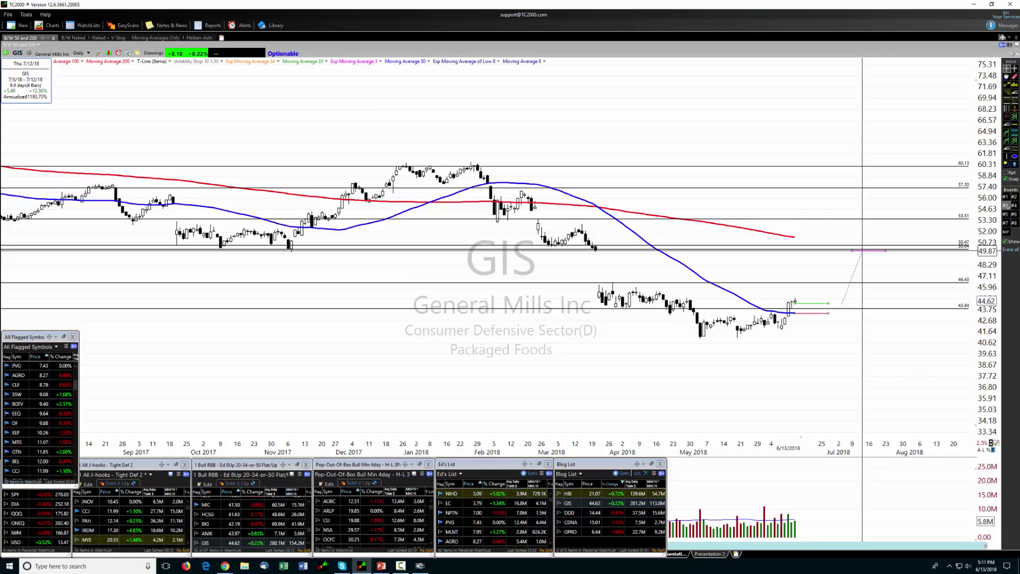
{"action": "left_click_drag", "start_coordinate": [862, 250], "coordinate": [862, 251]}
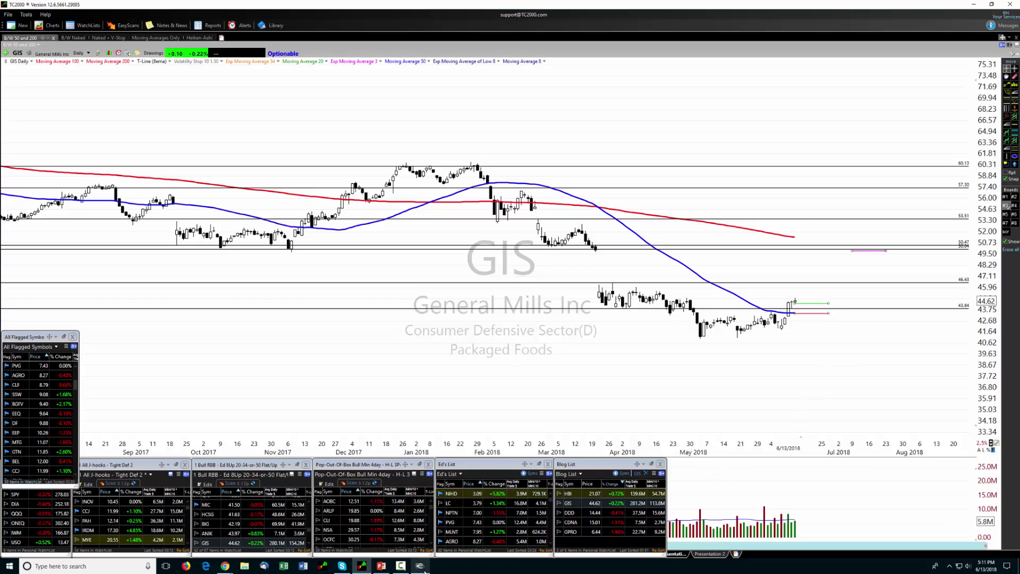
Switch to Trader Vision 20/20, show the Blog Account trade log and open its GIS trade
{"action": "mouse_move", "coordinate": [425, 570]}
{"action": "left_click", "coordinate": [422, 523]}
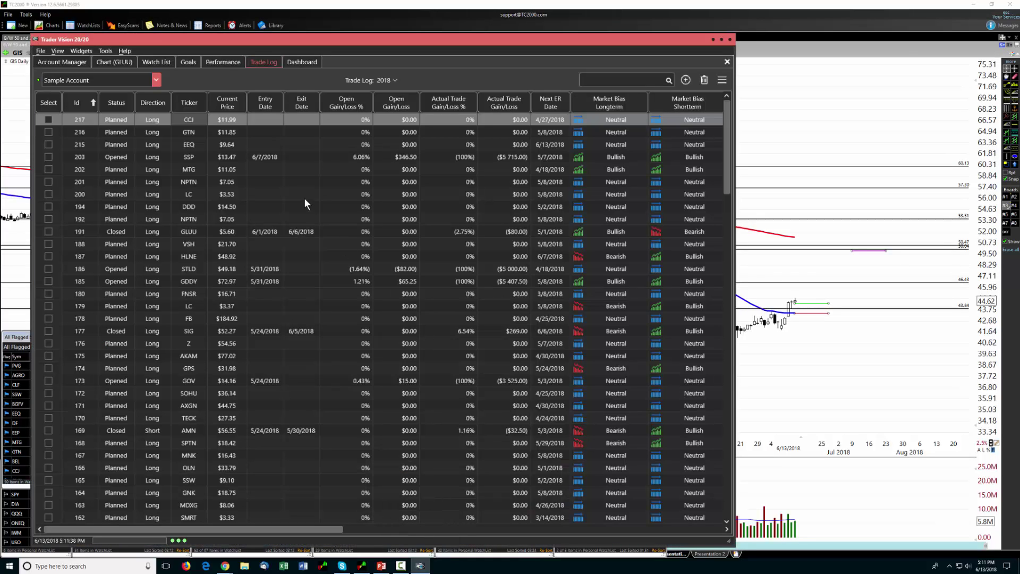
{"action": "left_click", "coordinate": [148, 82]}
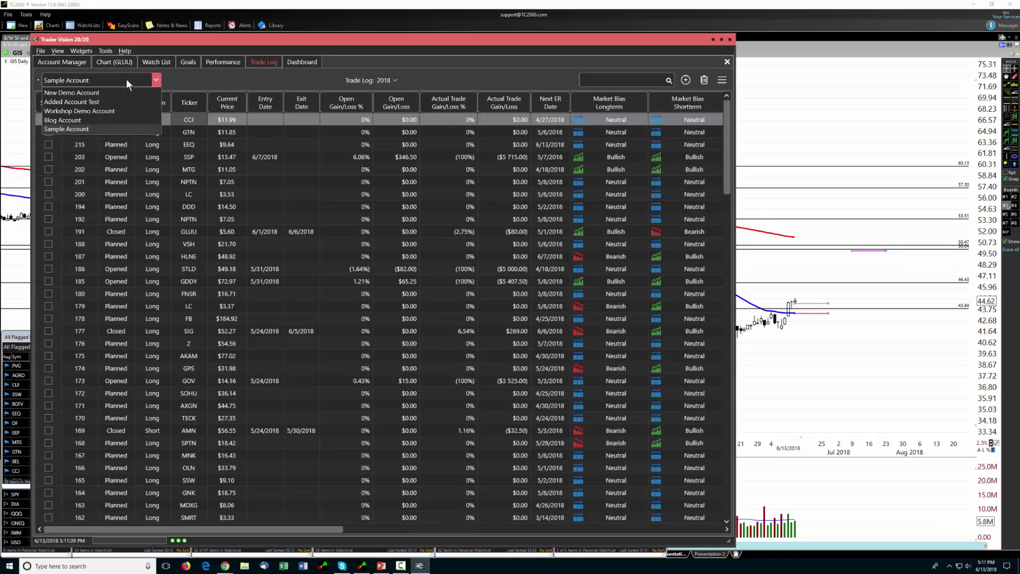
{"action": "left_click", "coordinate": [81, 122]}
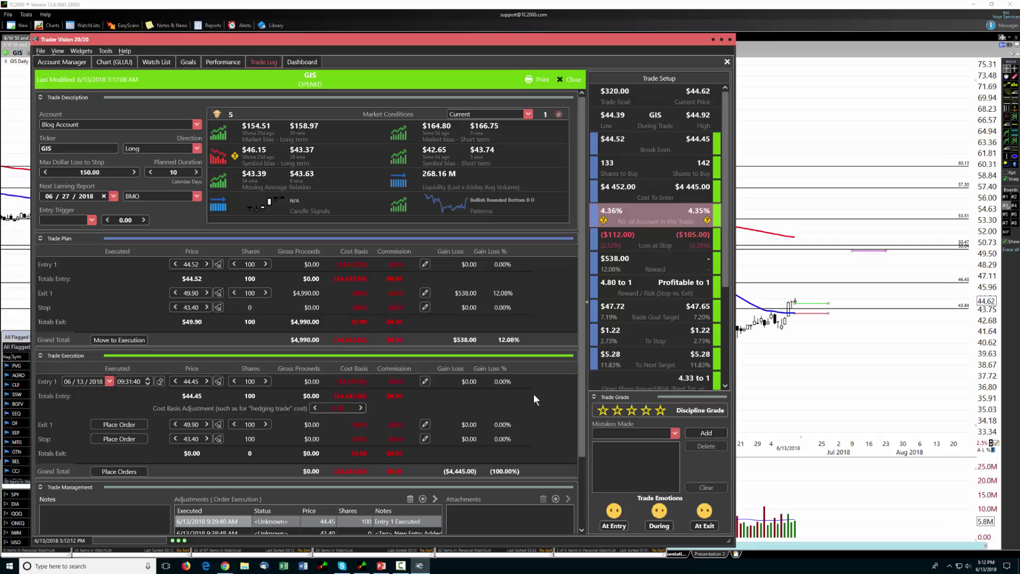
Check the 6/13/18 candle's prices on the GIS chart in TC2000 and return to the GIS trade in Trader Vision 20/20
{"action": "left_click", "coordinate": [796, 326]}
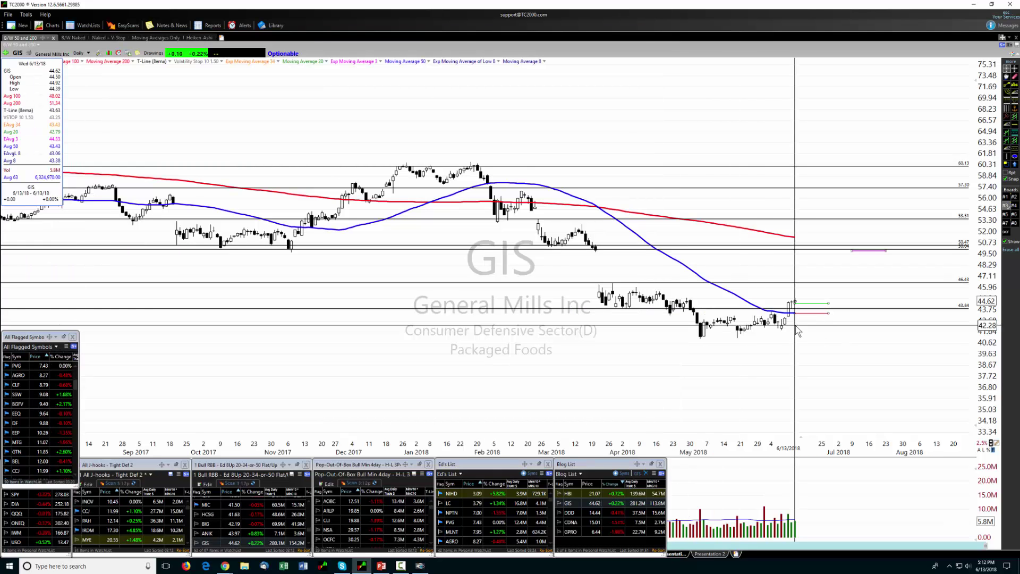
{"action": "left_click_drag", "start_coordinate": [795, 326], "coordinate": [772, 336]}
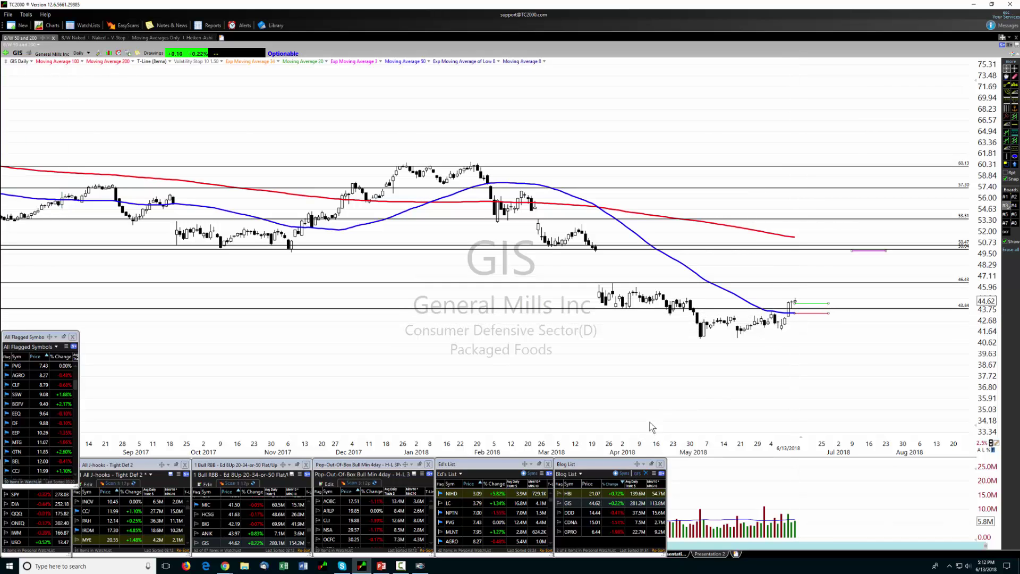
{"action": "left_click", "coordinate": [420, 565]}
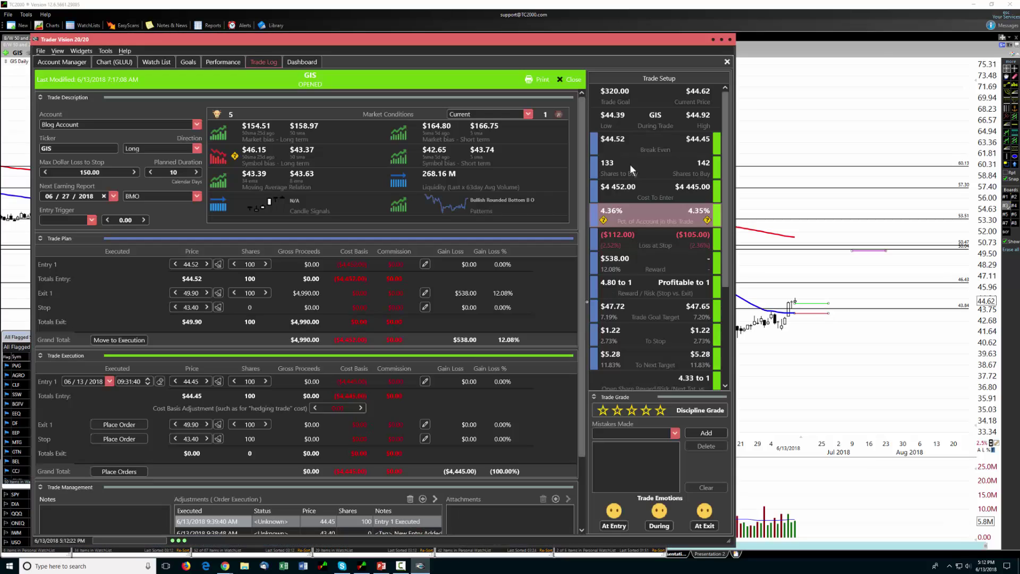
Close the GIS trade, switch to PowerPoint and advance the slide show past the agenda to the contact slide
{"action": "left_click", "coordinate": [572, 79]}
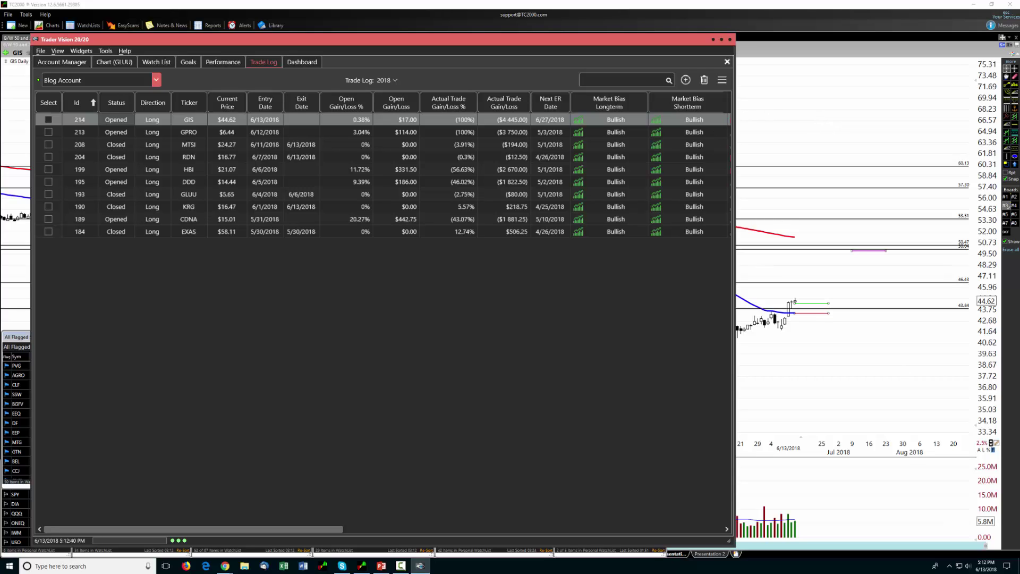
{"action": "key", "text": "alt+Tab"}
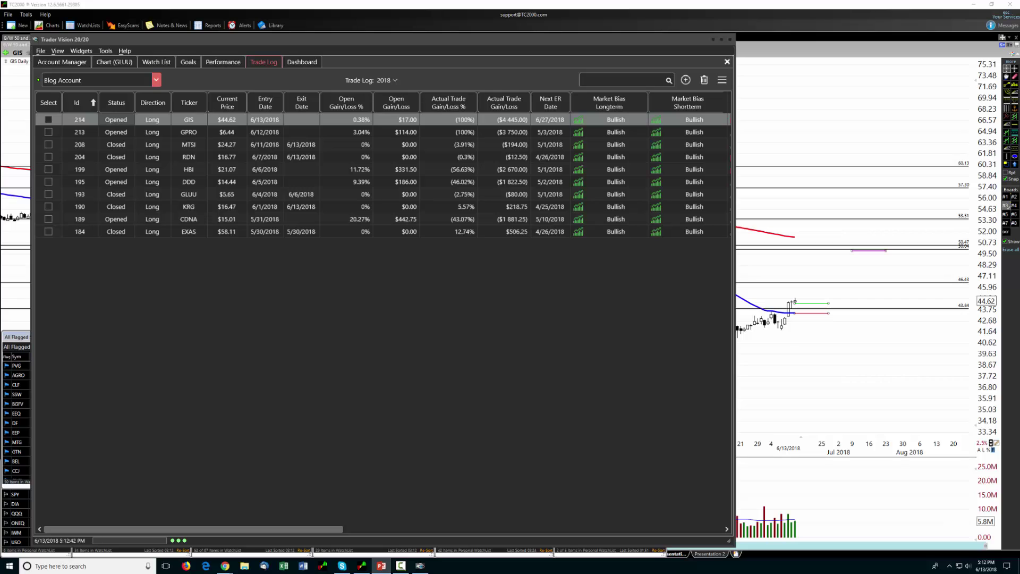
{"action": "key", "text": "F5"}
{"action": "key", "text": "Page_Down"}
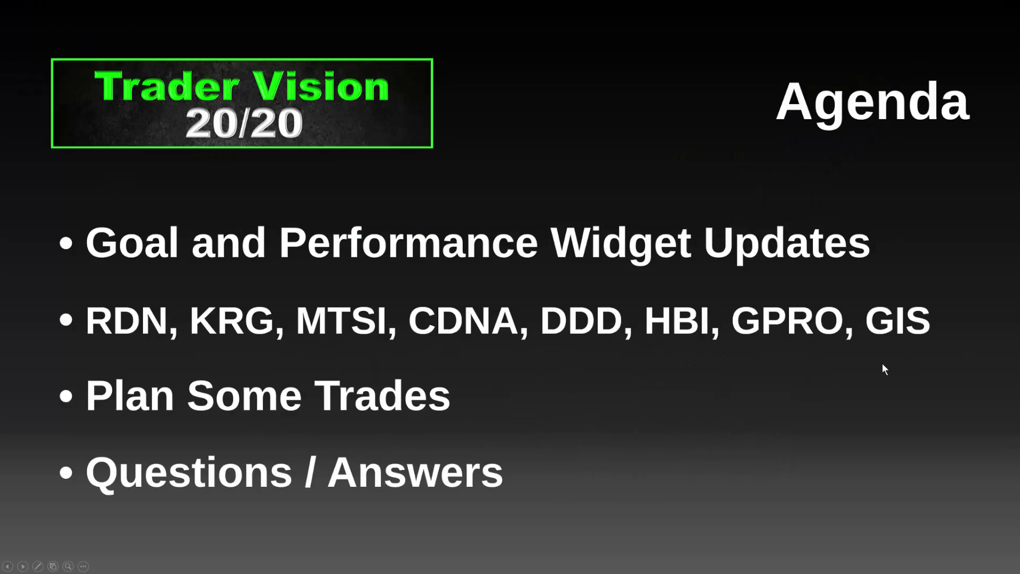
{"action": "key", "text": "Page_Down"}
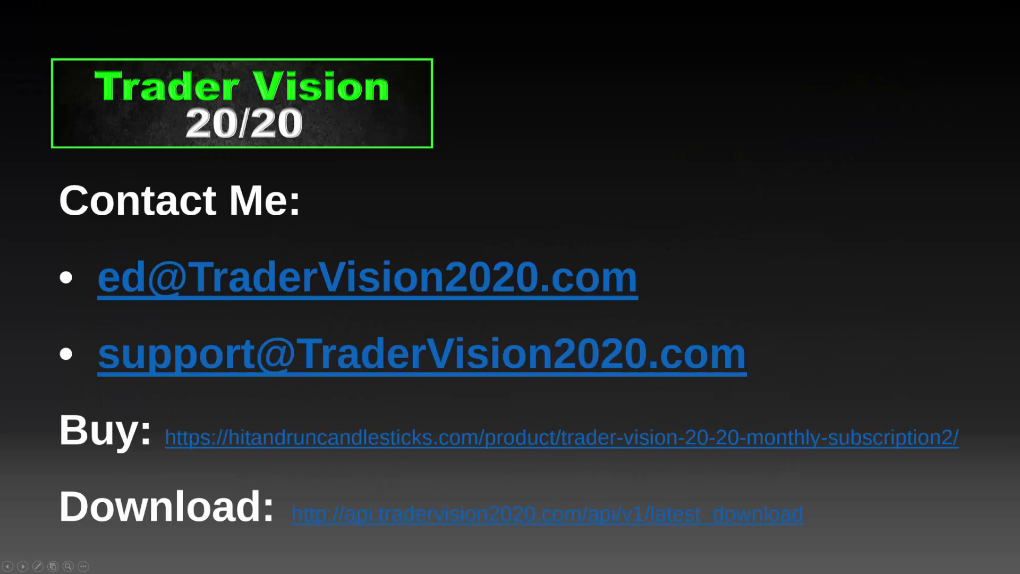